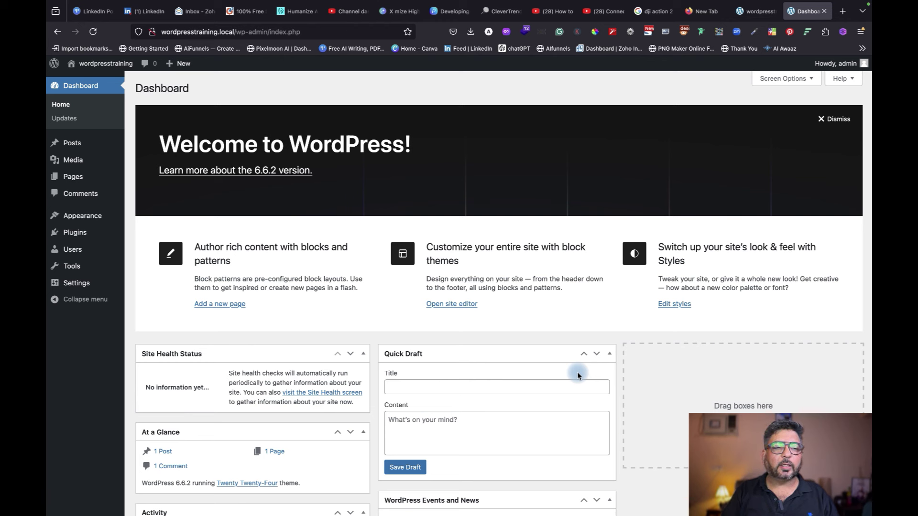
- Install the OceanWP theme from the popular themes in the theme directory and activate it
mouse_move(89, 215)
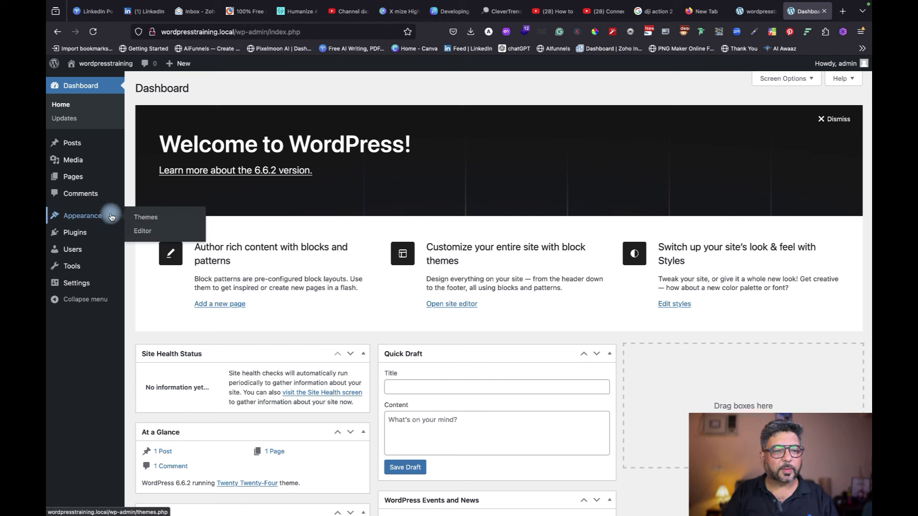
click(152, 219)
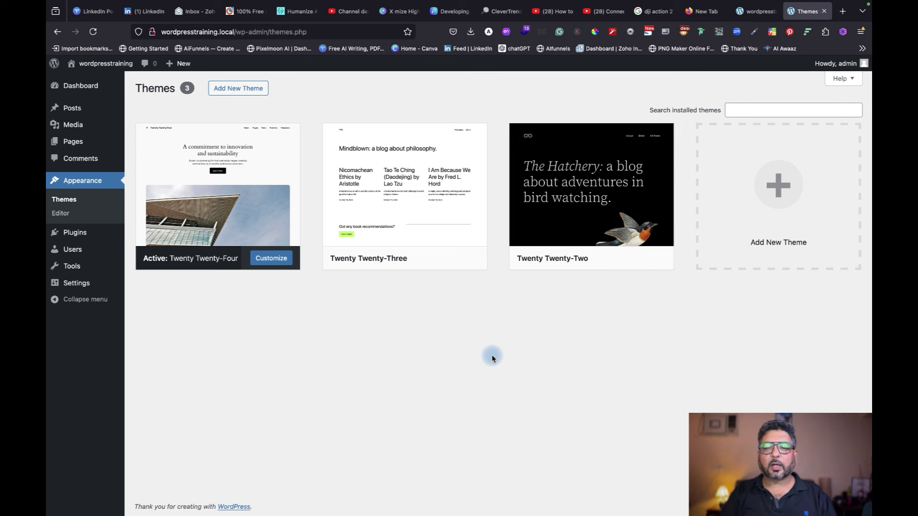
click(243, 89)
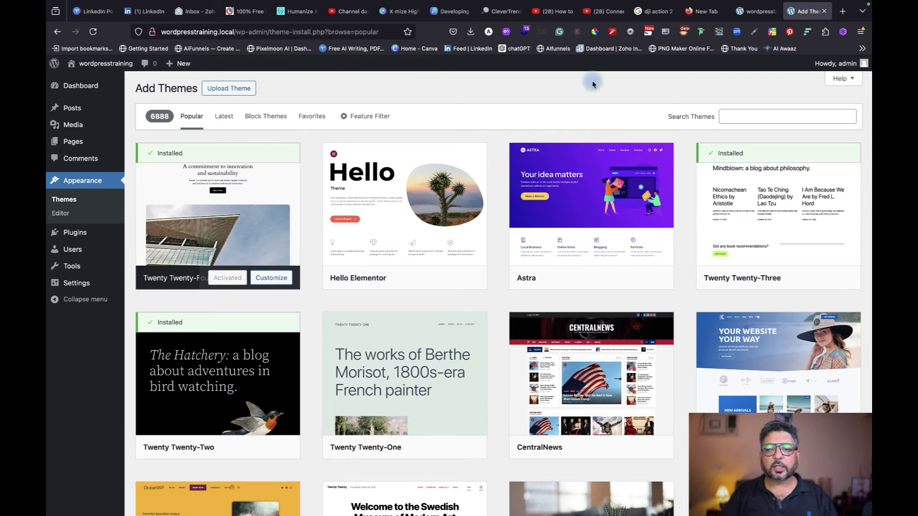
scroll(170, 322, down, 6)
mouse_move(170, 322)
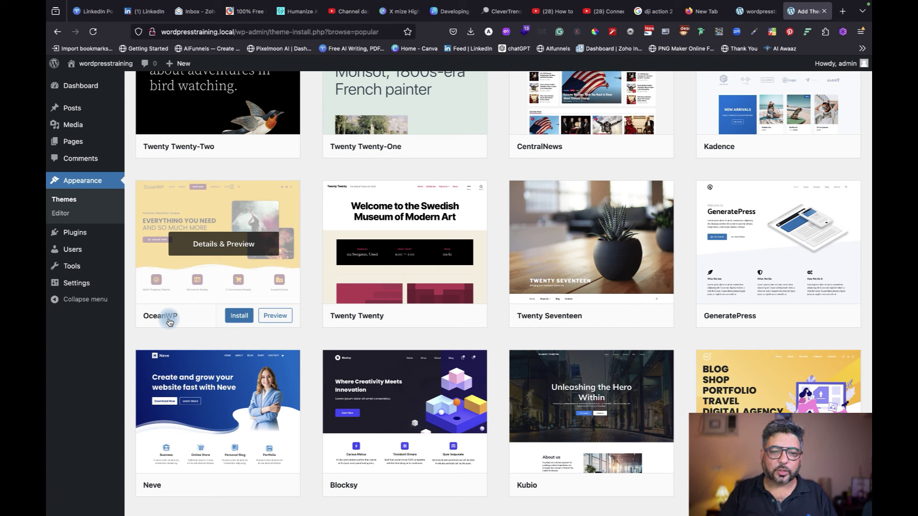
click(240, 319)
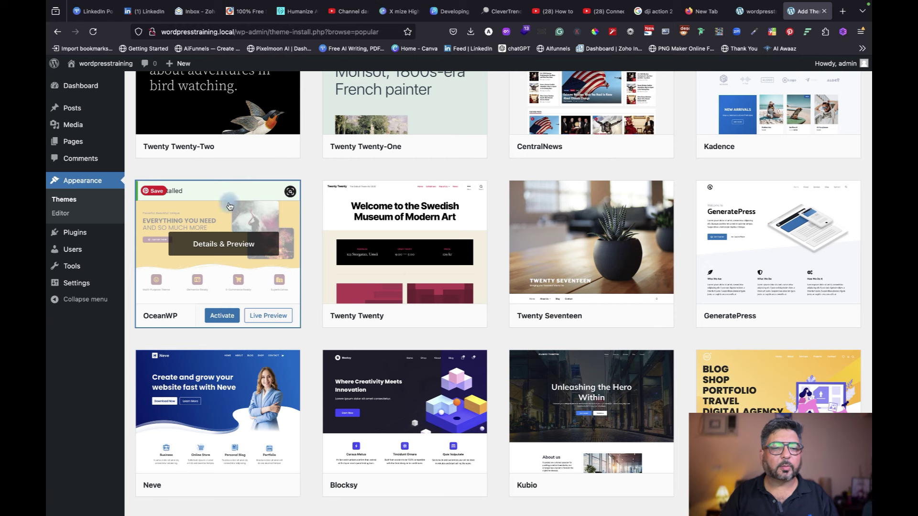
click(222, 317)
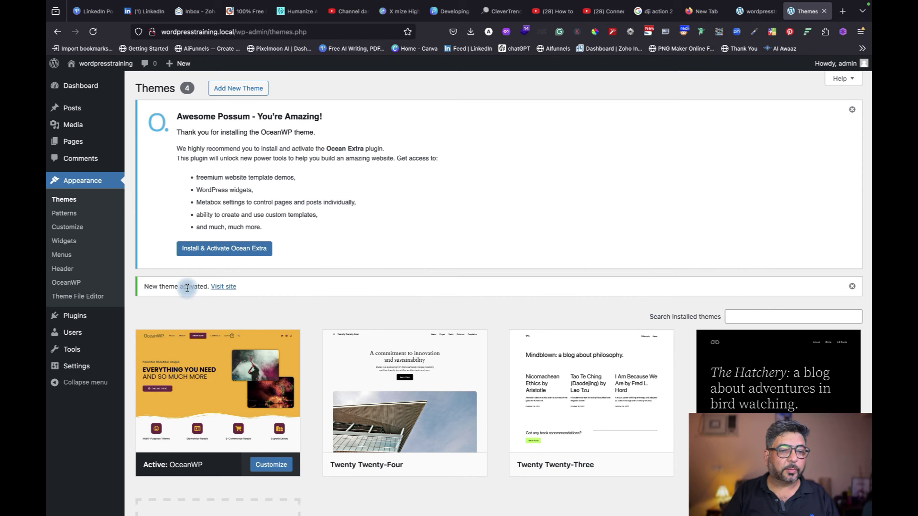
- Install and activate the recommended Ocean Extra plugin, and allow the OceanWP opt-in
scroll(201, 400, down, 2)
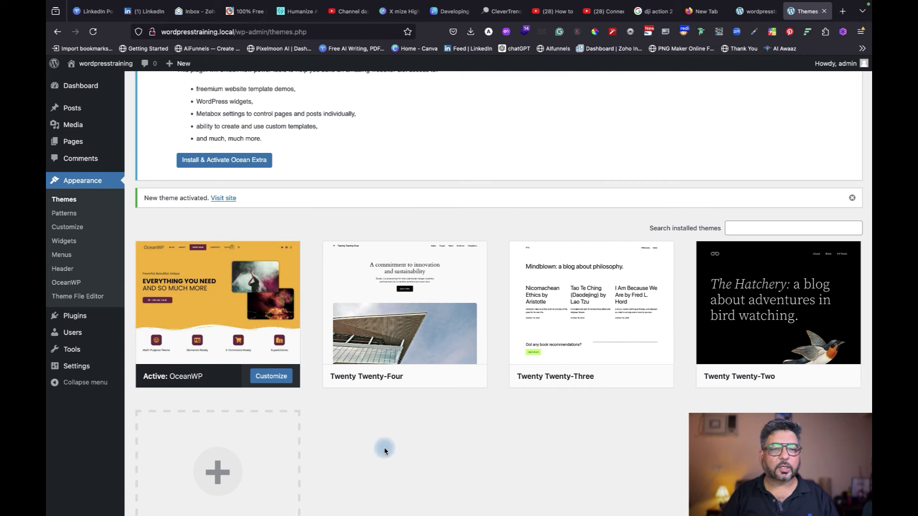
scroll(382, 448, up, 3)
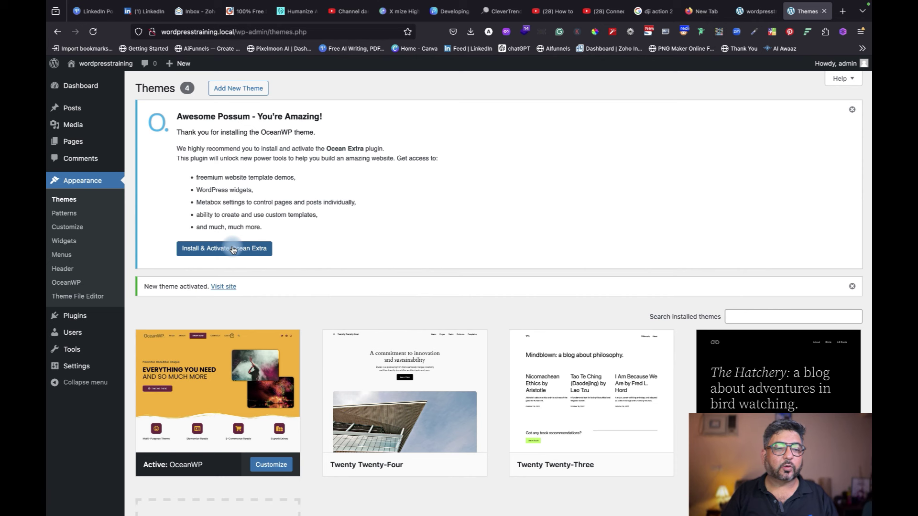
click(233, 250)
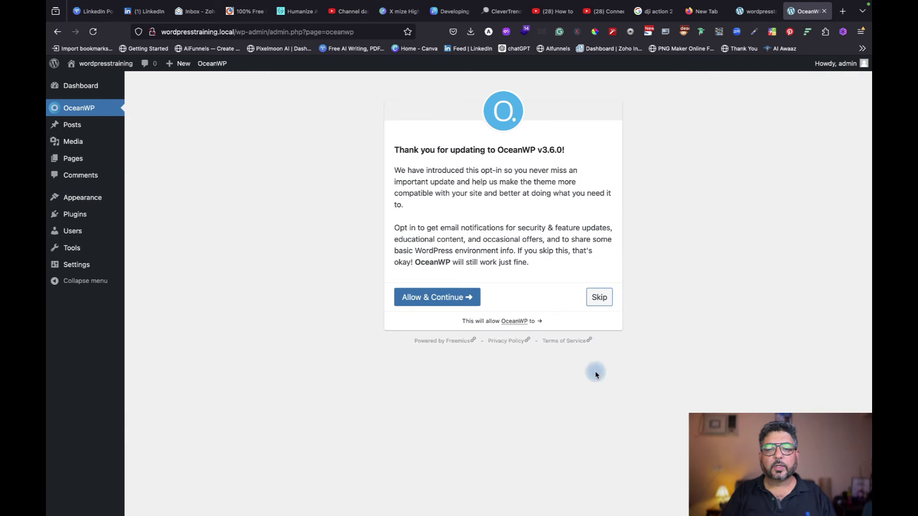
click(437, 297)
- Look through the OceanWP Panel, dismiss the upgrade and confirmation notices, and open the installed themes
scroll(304, 348, down, 3)
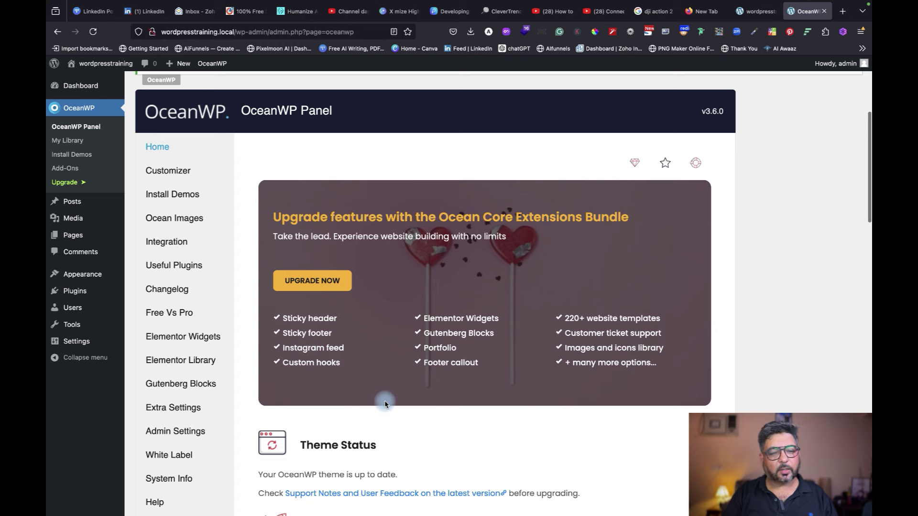
scroll(385, 404, down, 7)
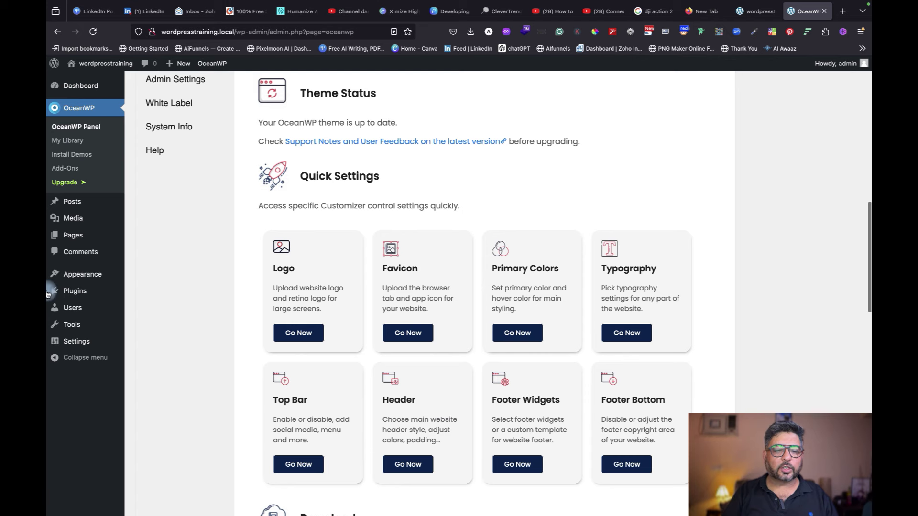
scroll(464, 293, up, 8)
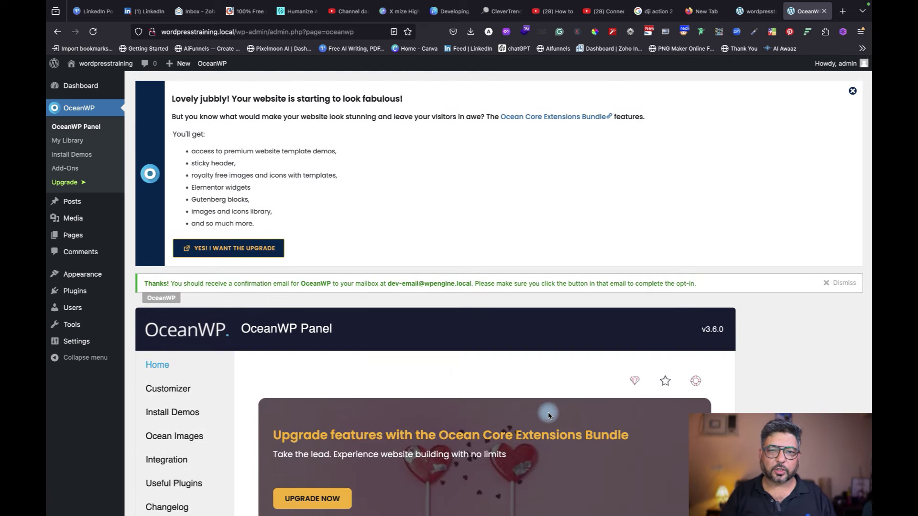
click(853, 93)
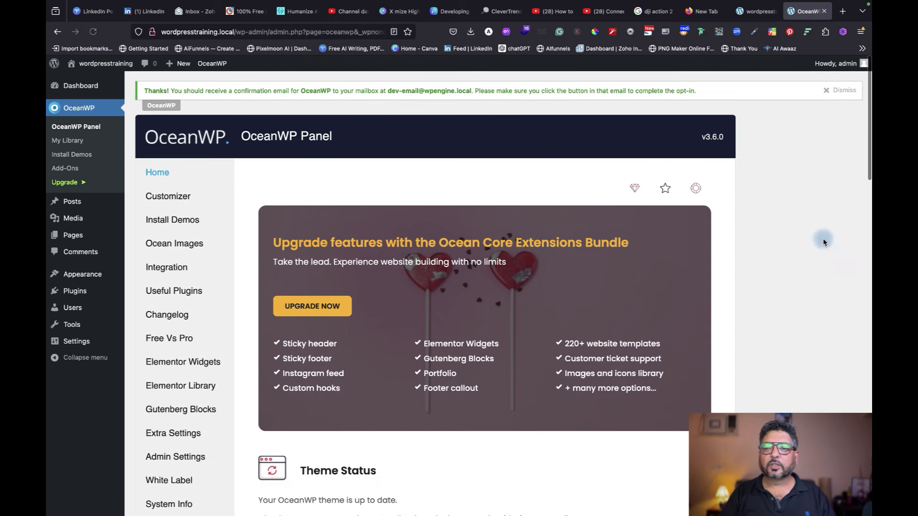
click(829, 93)
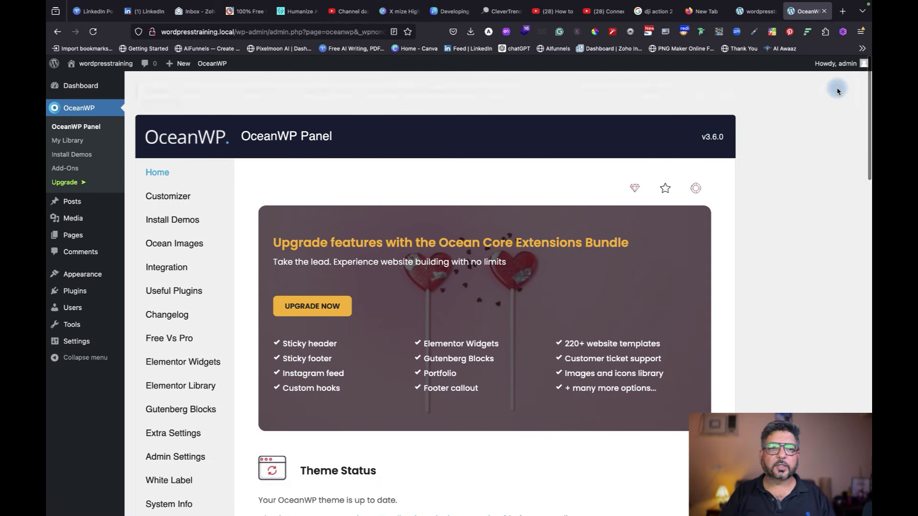
click(83, 274)
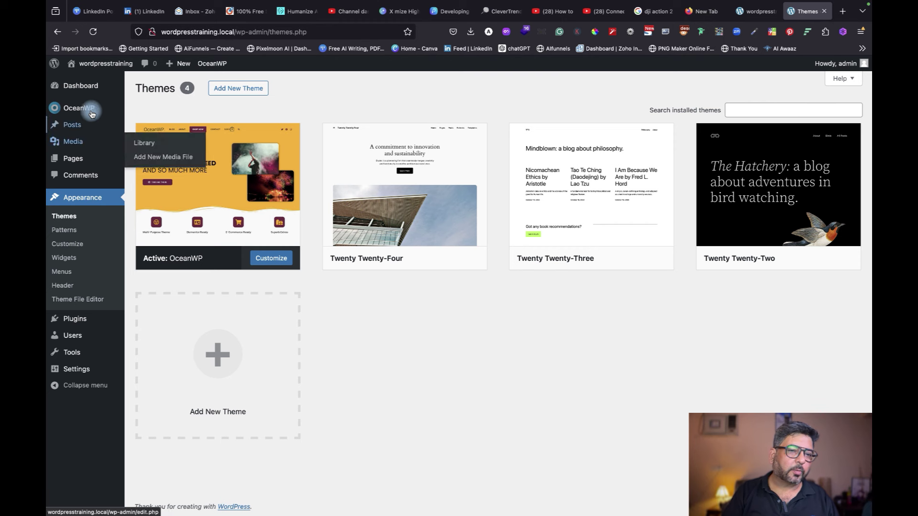
mouse_move(81, 110)
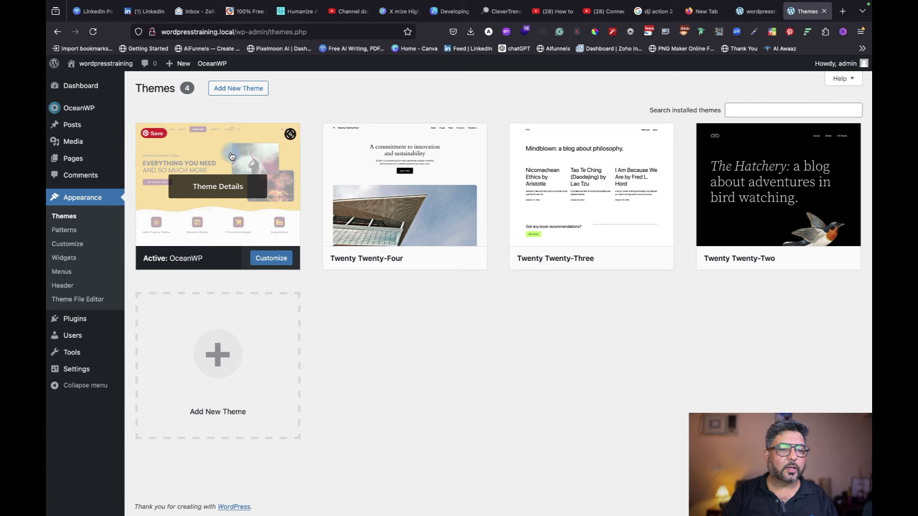
- Go from the installed plugins to adding a new plugin, and search the plugin directory for elementor
mouse_move(83, 323)
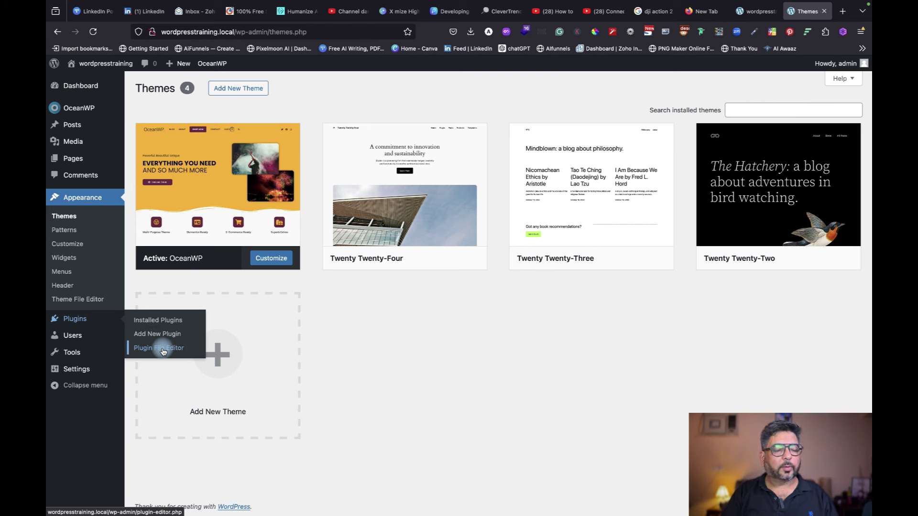
click(177, 325)
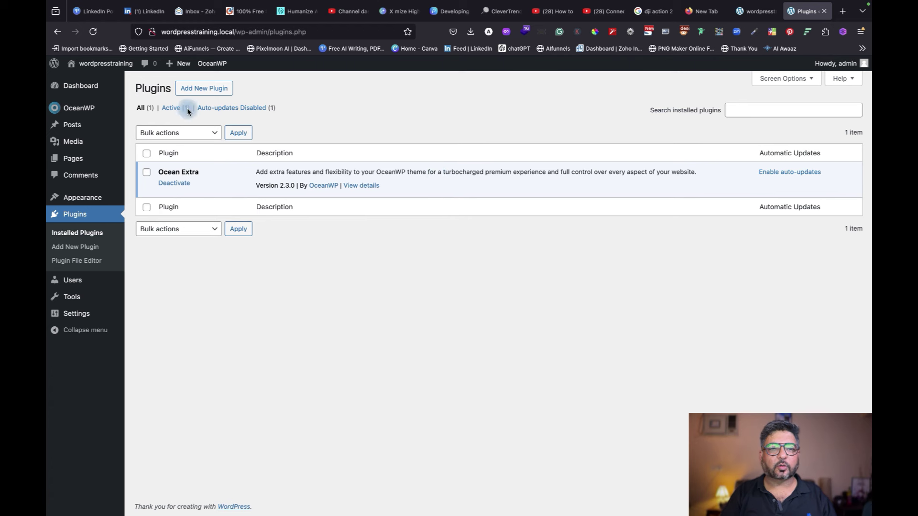
click(217, 92)
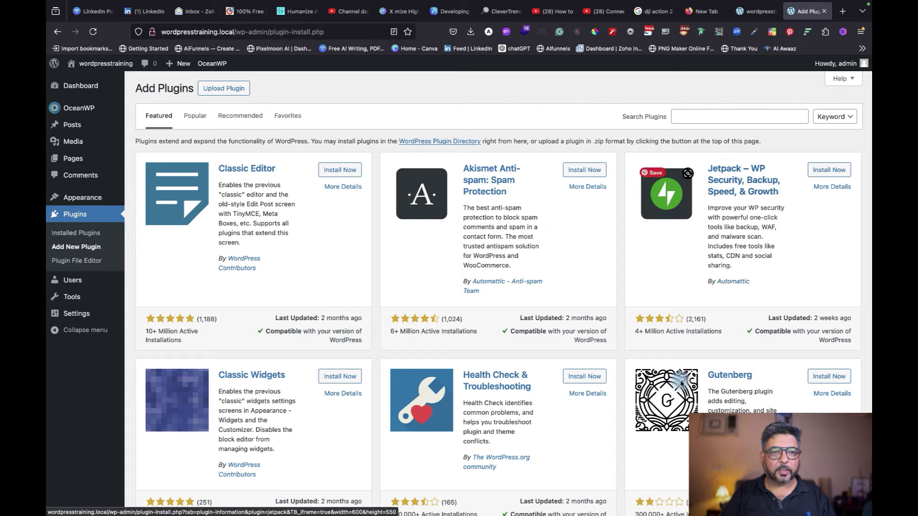
scroll(541, 325, down, 10)
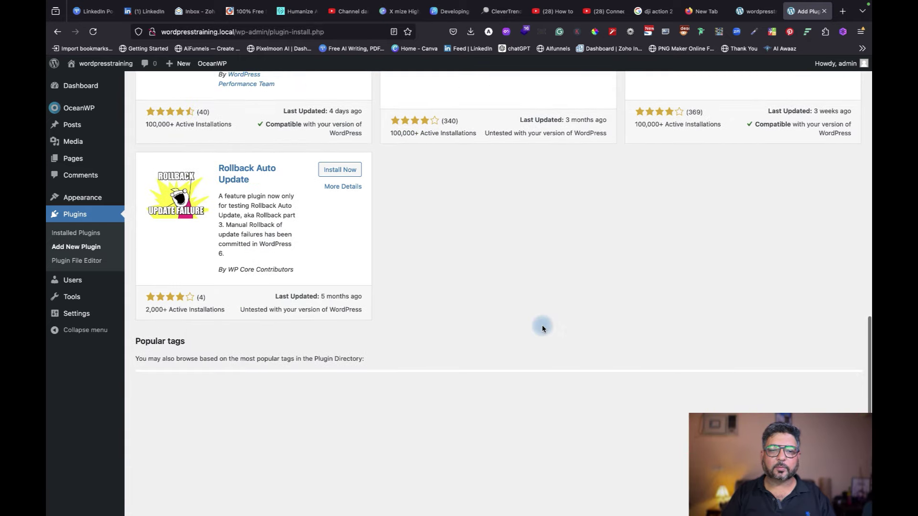
scroll(541, 325, up, 12)
scroll(541, 325, down, 15)
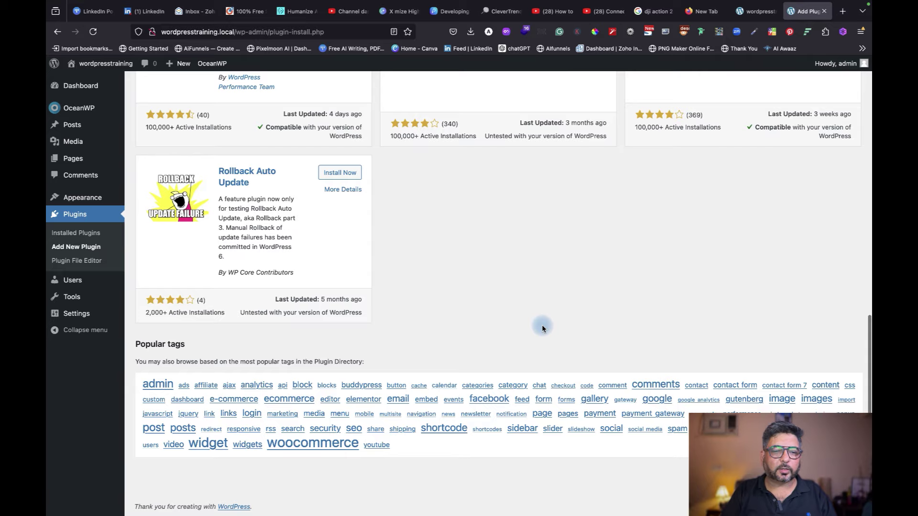
scroll(543, 327, up, 15)
click(728, 116)
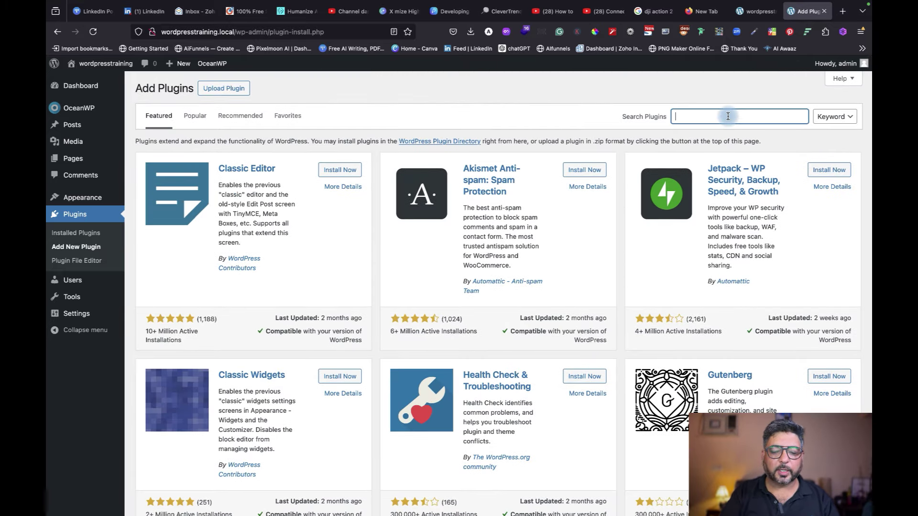
text(ele)
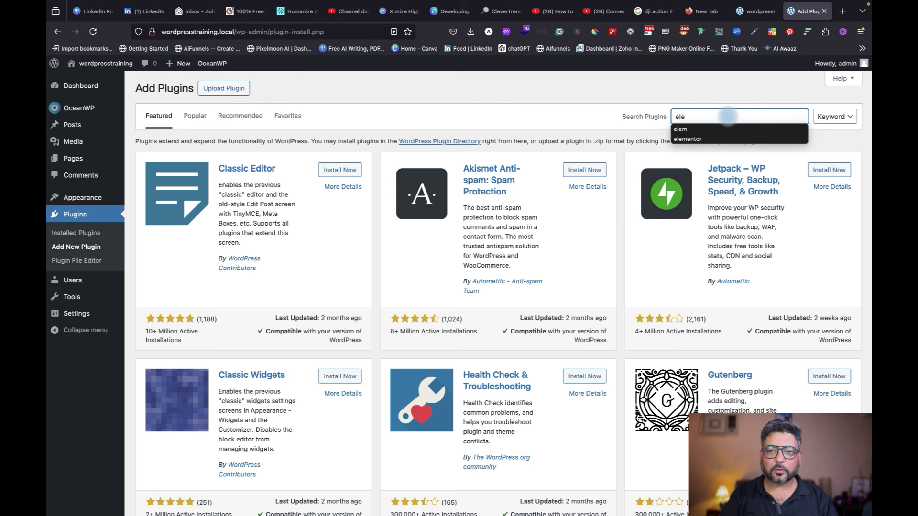
click(743, 139)
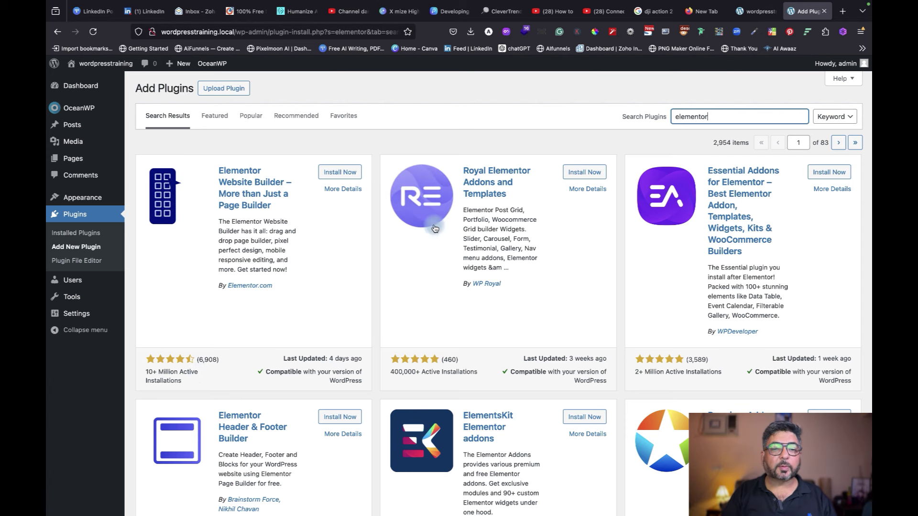
- Install Elementor Website Builder, Royal Elementor Addons and Templates, ElementsKit Elementor addons, and Elementor Header & Footer Builder from the search results
click(345, 172)
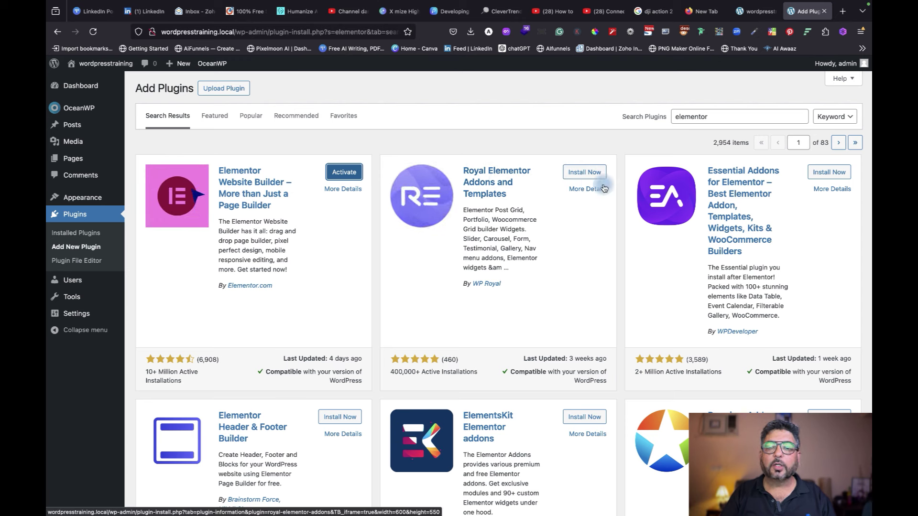
click(588, 172)
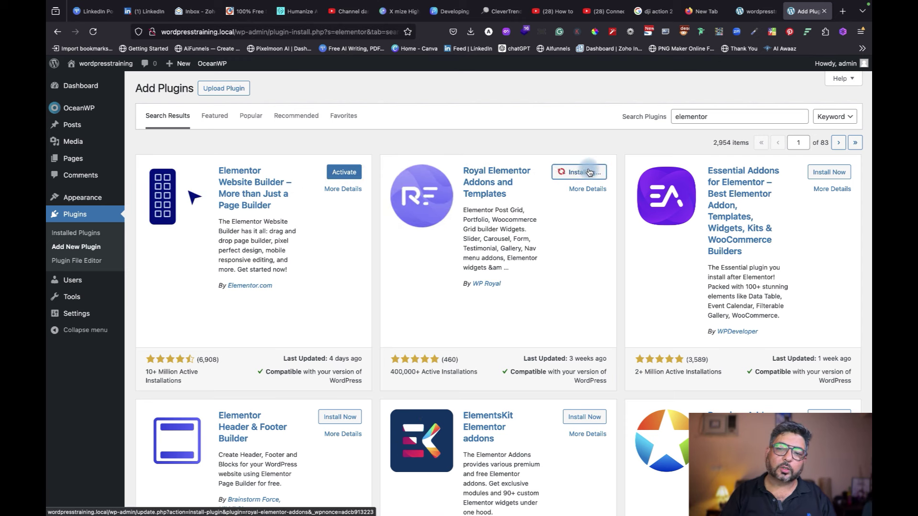
scroll(581, 239, down, 3)
click(572, 299)
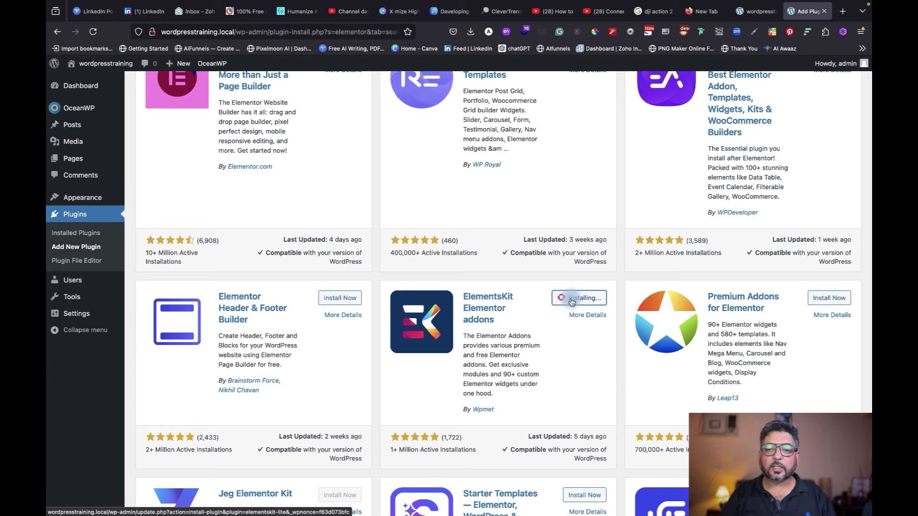
click(347, 298)
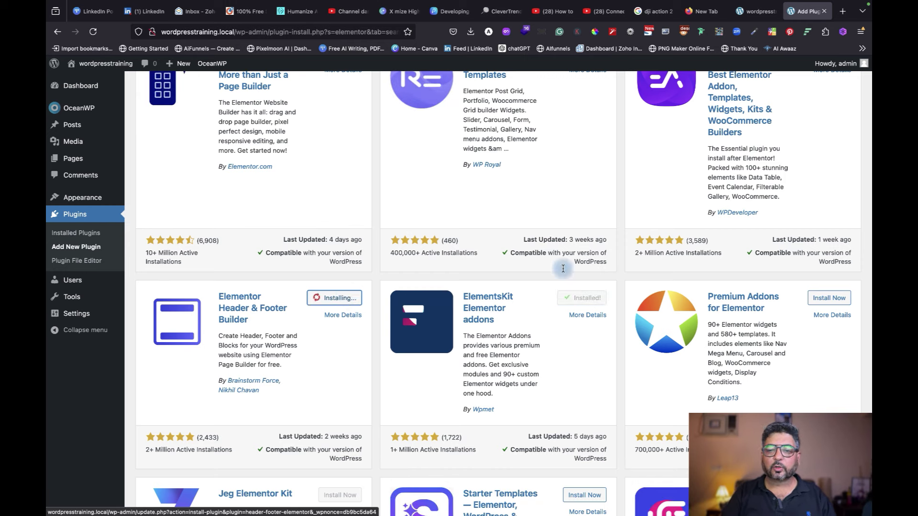
- Install Starter Templates, Unlimited Elements For Elementor and Premium Addons for Elementor, and check the install status of the listed plugins
scroll(799, 347, down, 2)
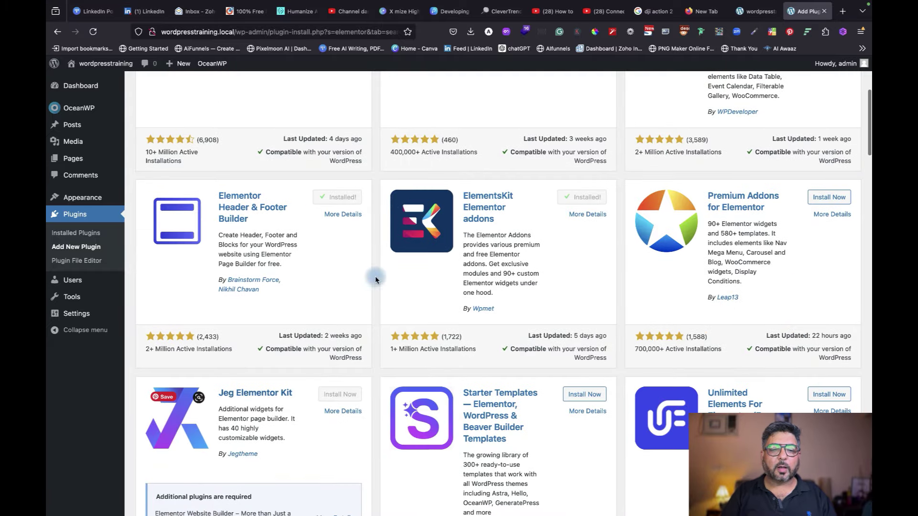
click(593, 395)
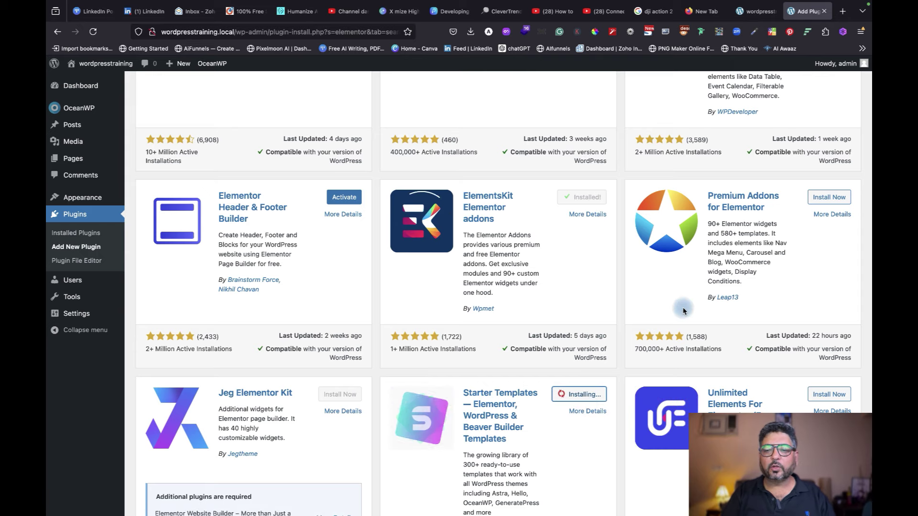
scroll(683, 310, down, 3)
scroll(683, 311, down, 3)
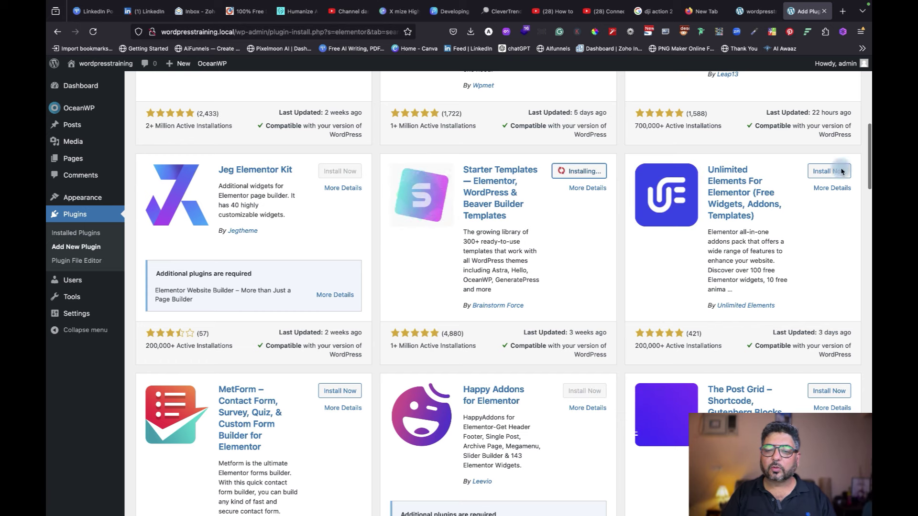
click(832, 173)
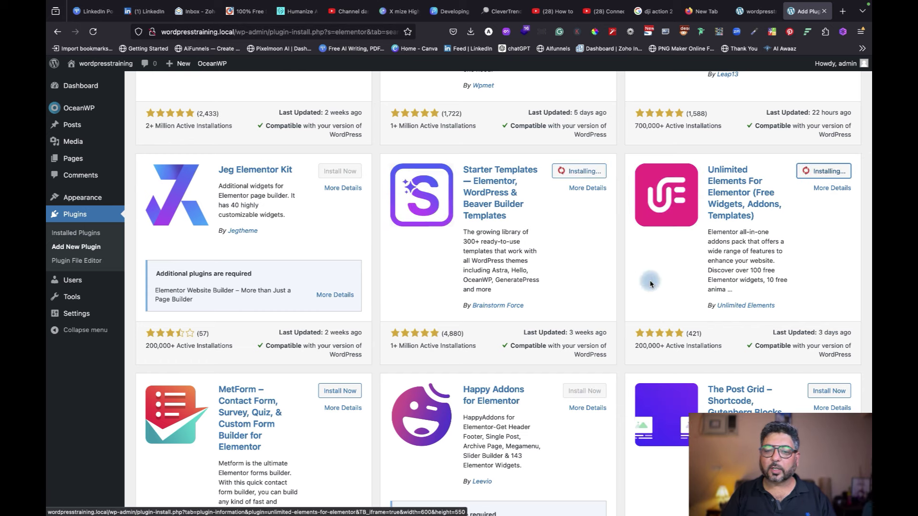
scroll(621, 273, down, 4)
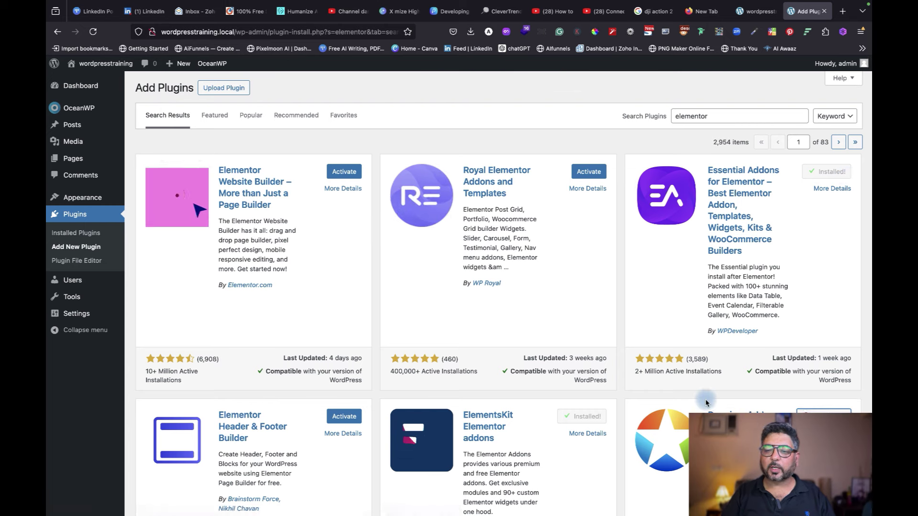
scroll(706, 402, down, 5)
scroll(786, 282, up, 5)
scroll(677, 291, down, 5)
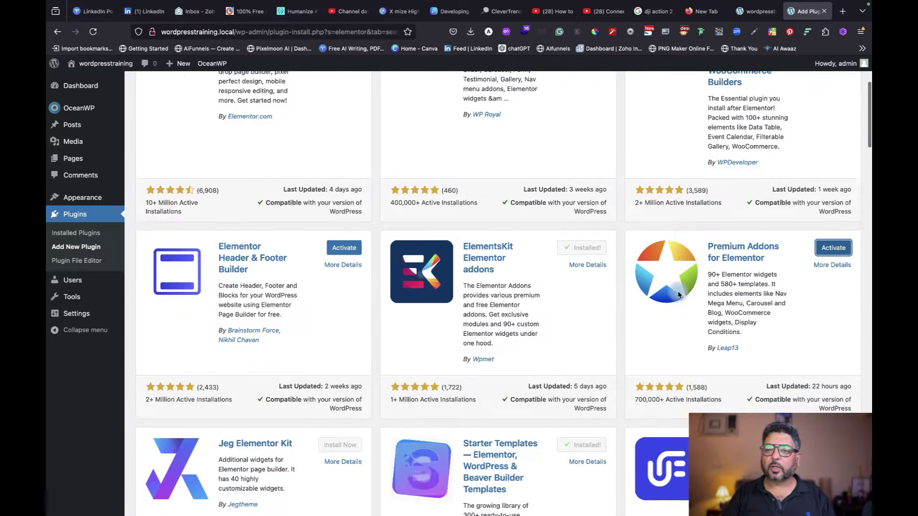
scroll(678, 290, up, 1)
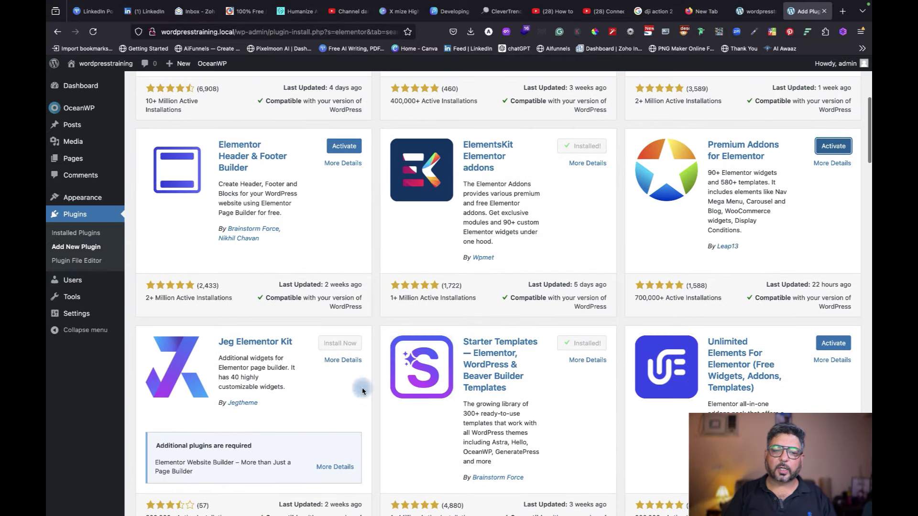
- Review the elementor plugin search results, open the installed plugins, and look through the full list
scroll(788, 200, up, 5)
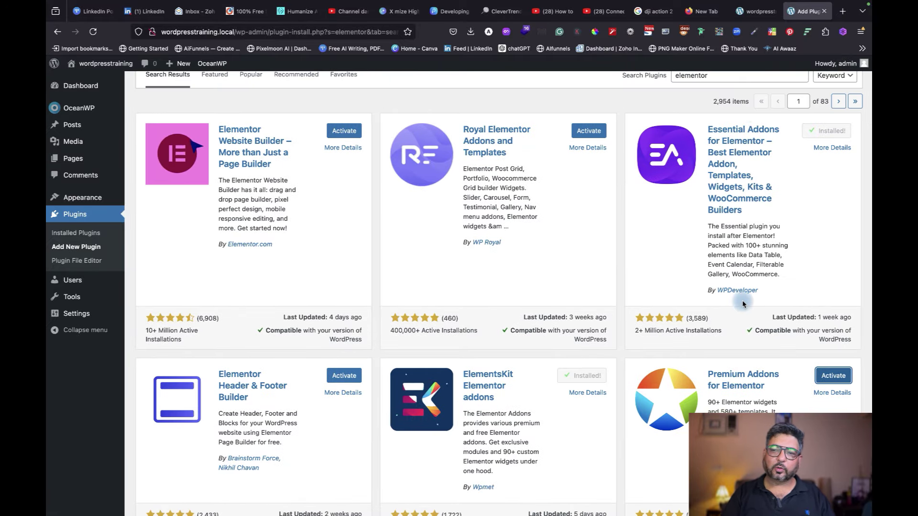
scroll(742, 304, down, 20)
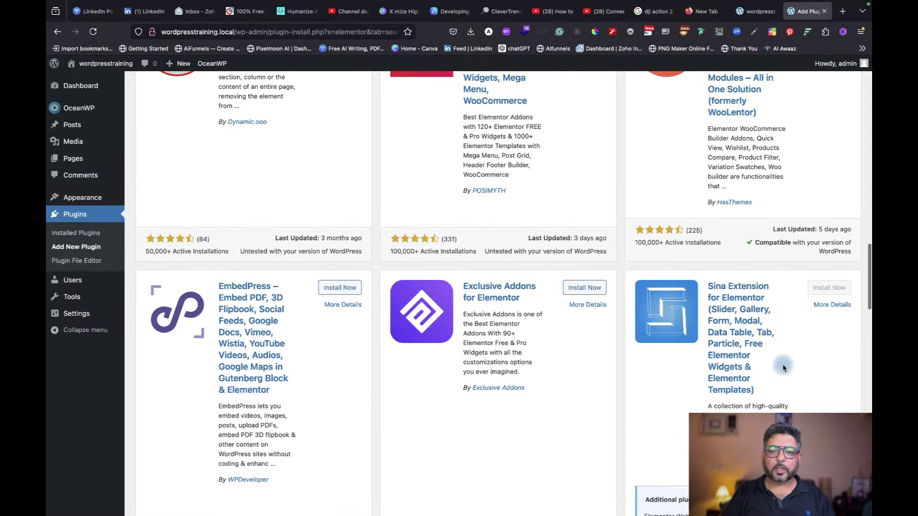
scroll(783, 368, up, 20)
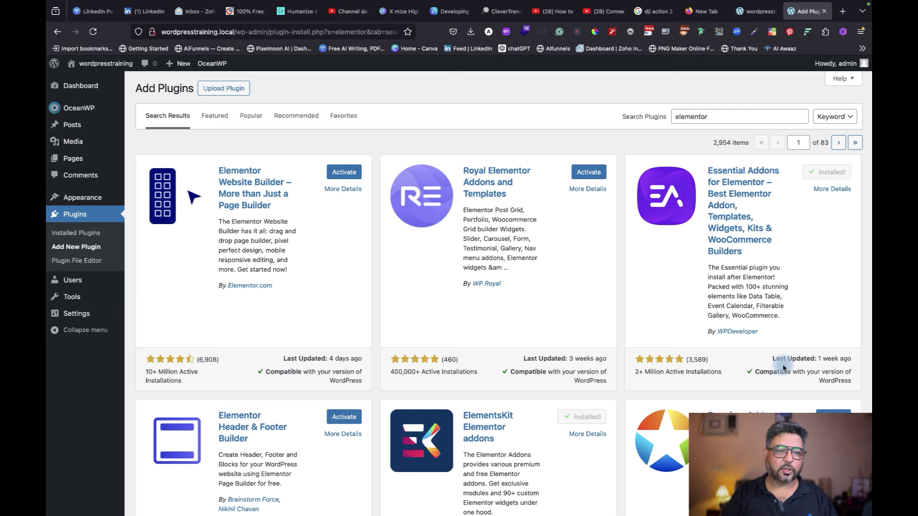
click(91, 234)
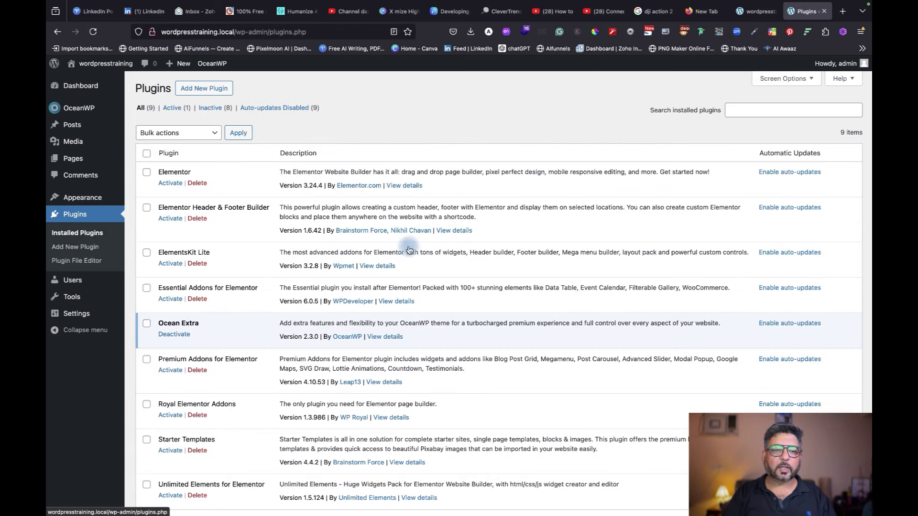
scroll(439, 340, down, 3)
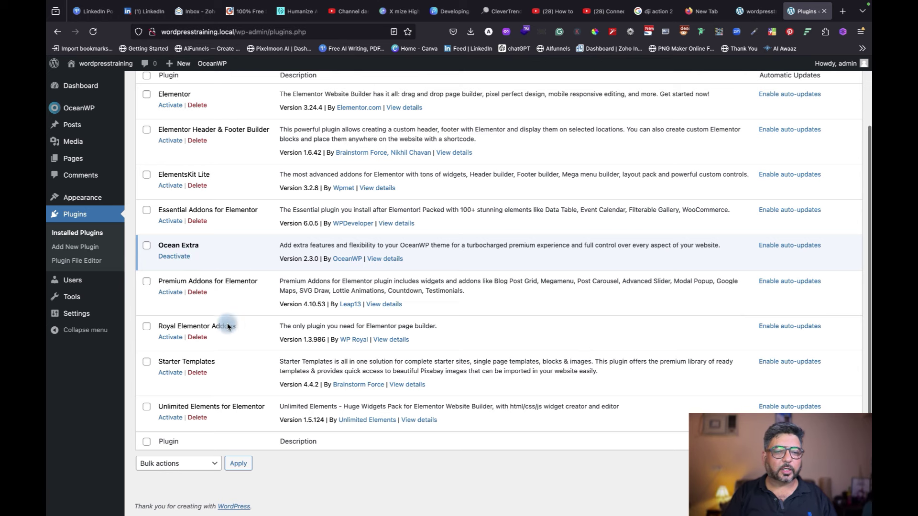
scroll(288, 310, up, 3)
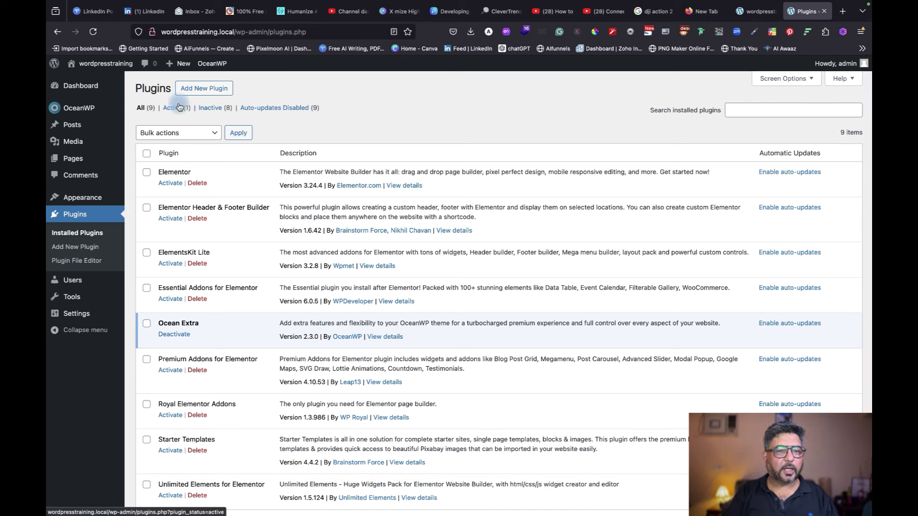
- Filter the installed plugins to the inactive ones, select them all, and activate them with one bulk action
click(216, 110)
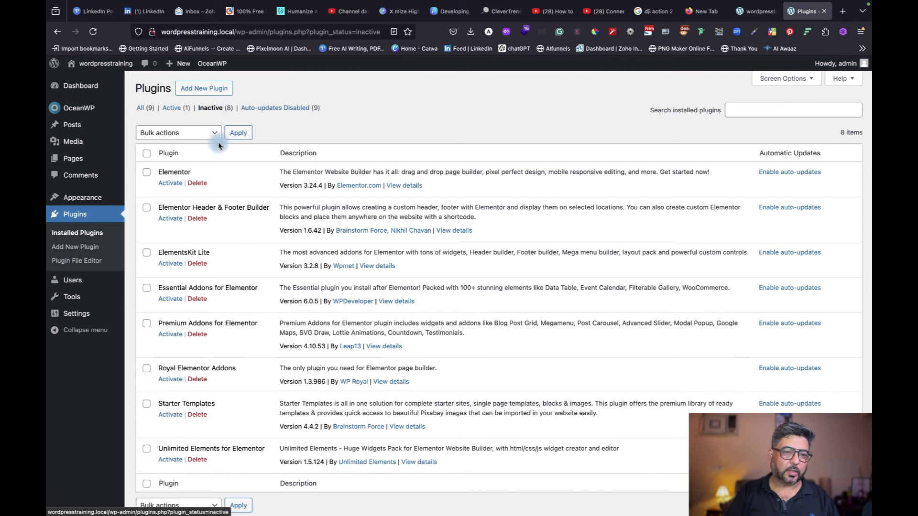
click(146, 154)
scroll(157, 287, down, 2)
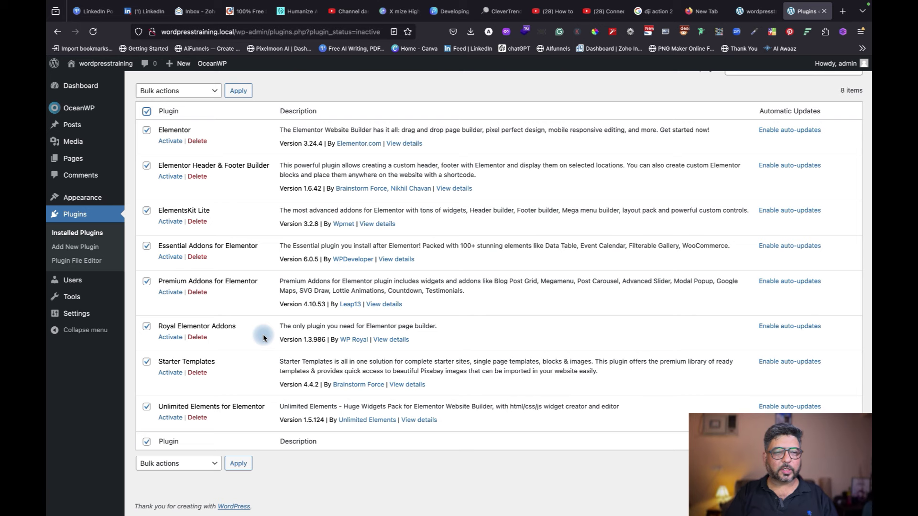
scroll(264, 338, up, 2)
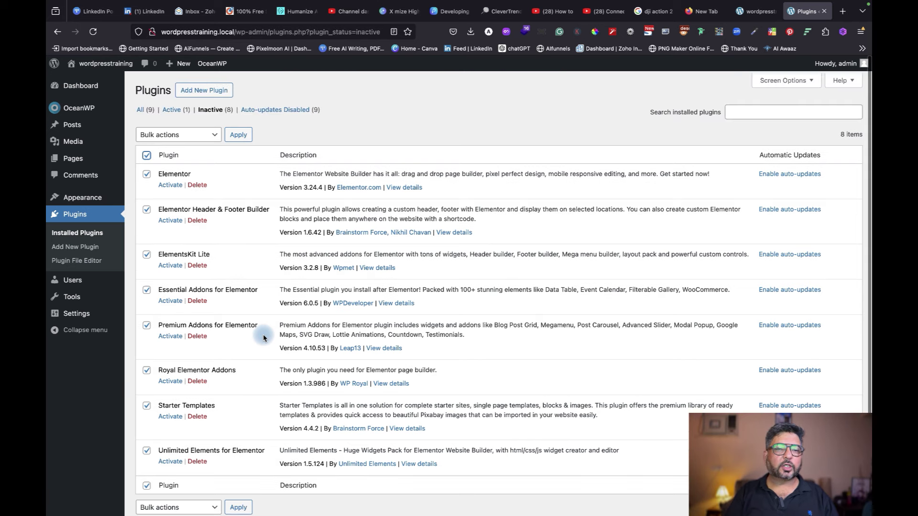
click(215, 135)
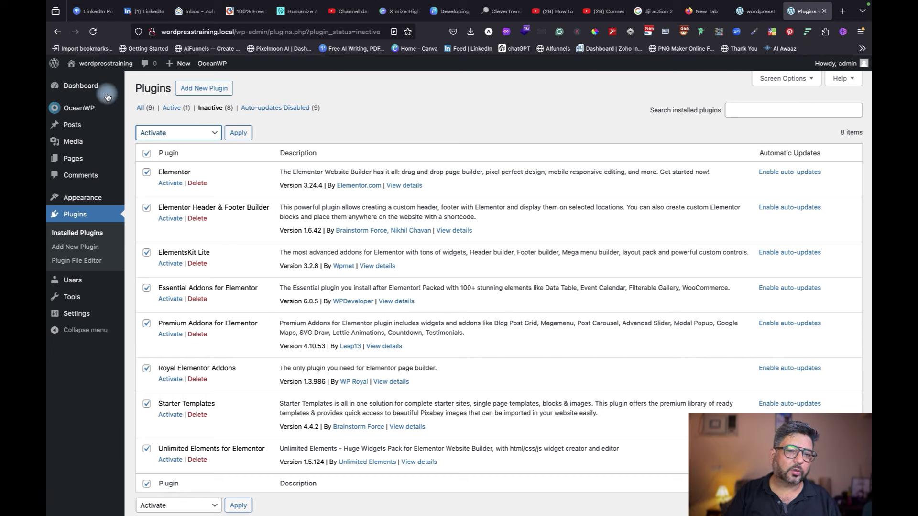
click(239, 134)
click(239, 133)
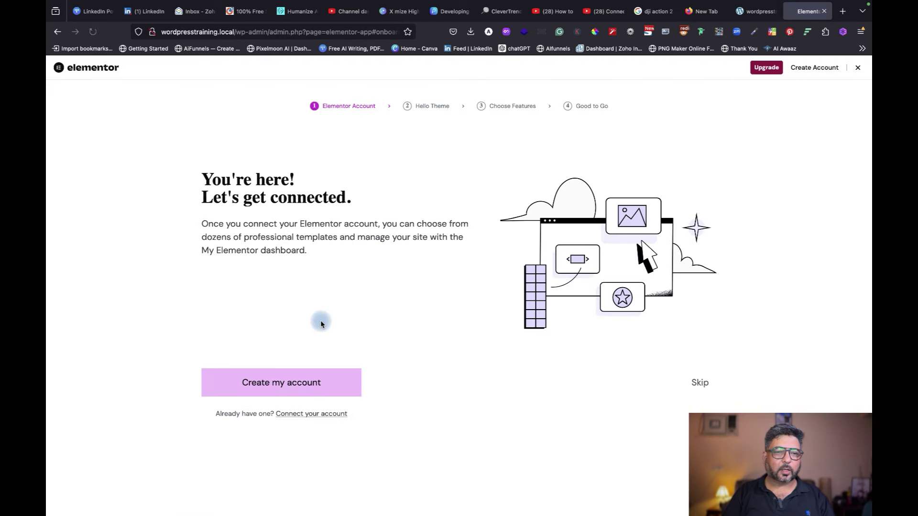
- Skip the Elementor account and Hello Theme setup stages, choose the Templates & Theme Builder feature, and close the setup wizard
click(699, 382)
click(701, 380)
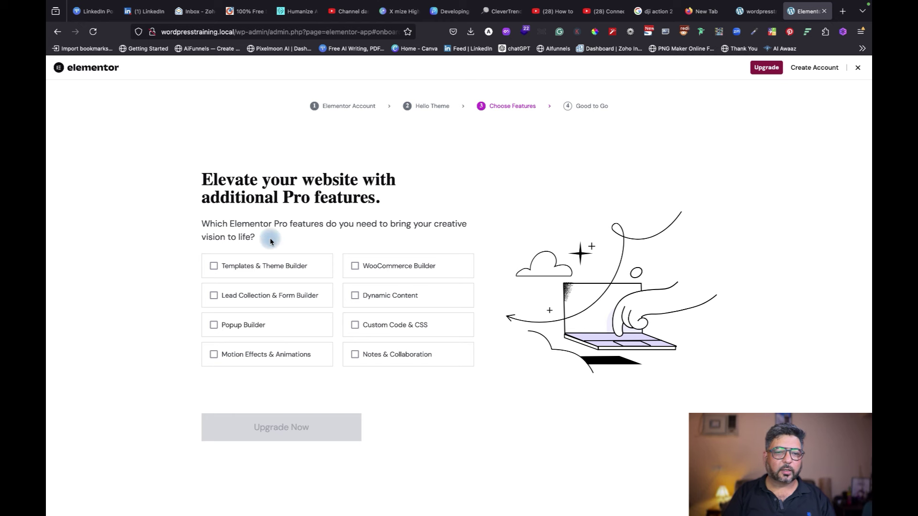
click(214, 267)
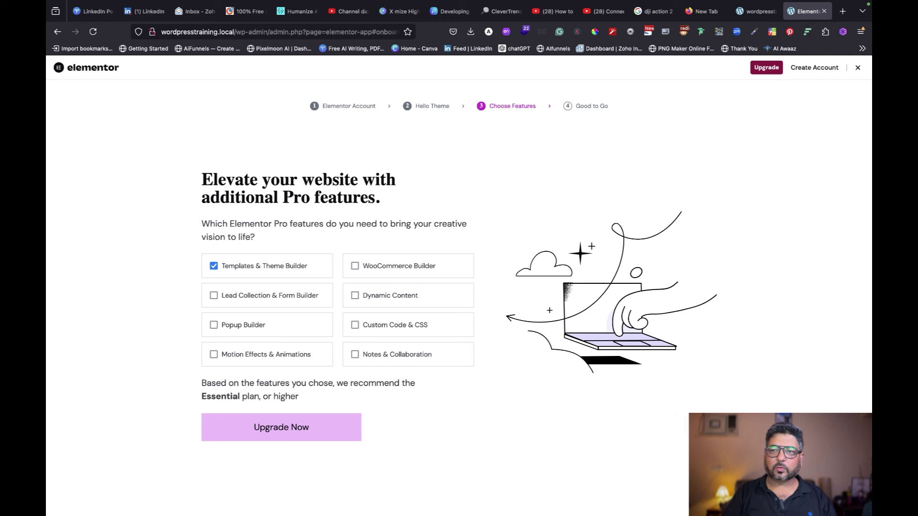
click(859, 72)
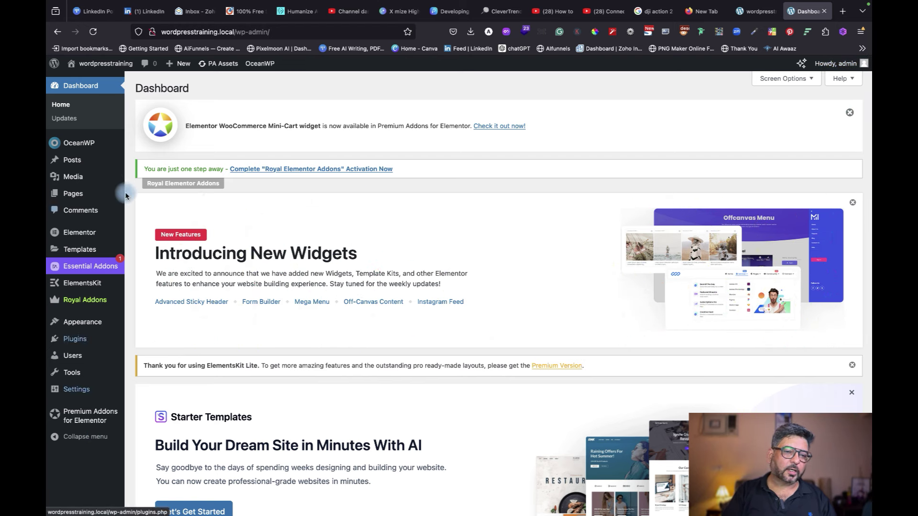
- Look through the dashboard's plugin notices, widgets and new admin menu entries
mouse_move(87, 284)
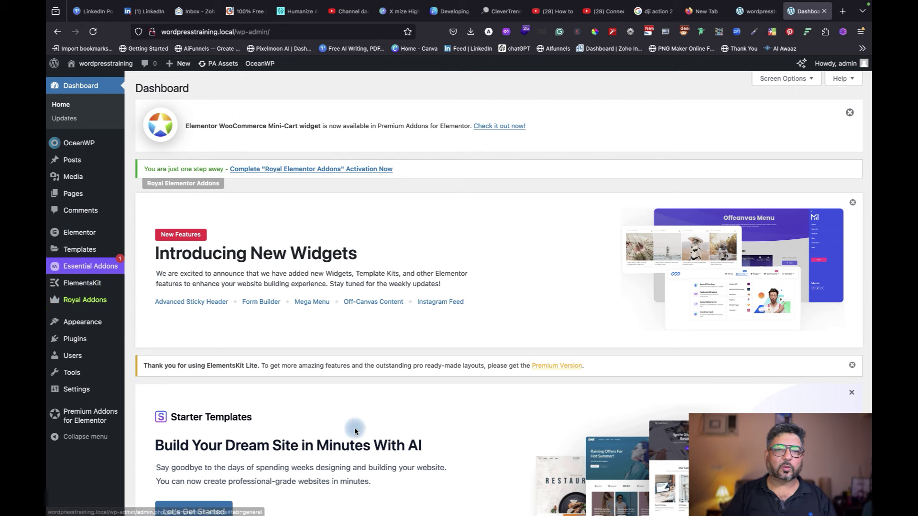
scroll(354, 429, down, 3)
scroll(355, 429, down, 12)
scroll(354, 428, up, 12)
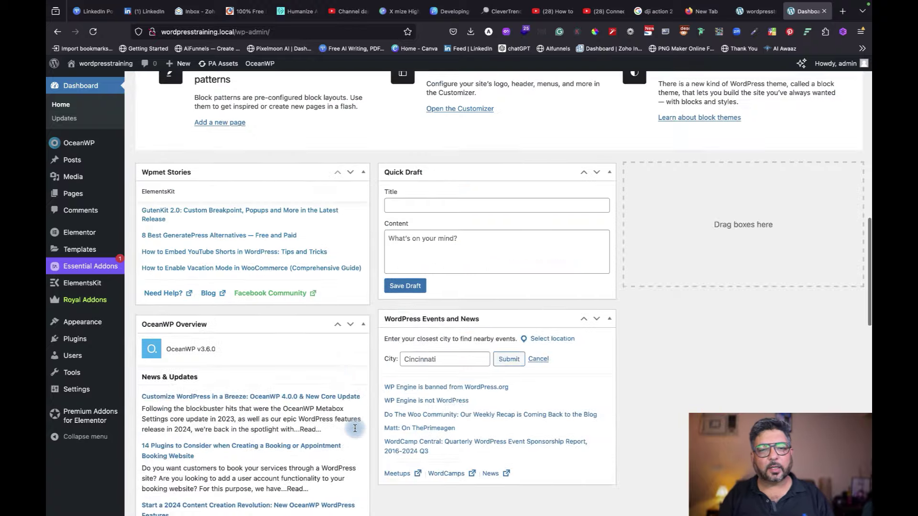
scroll(355, 429, up, 1)
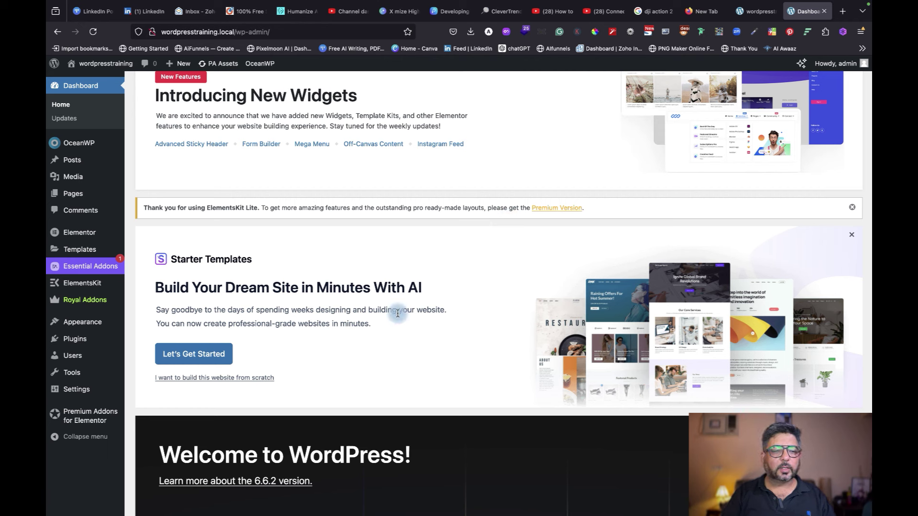
- Open the OceanWP theme customizer from the themes page, view its setting sections, and exit it
click(89, 329)
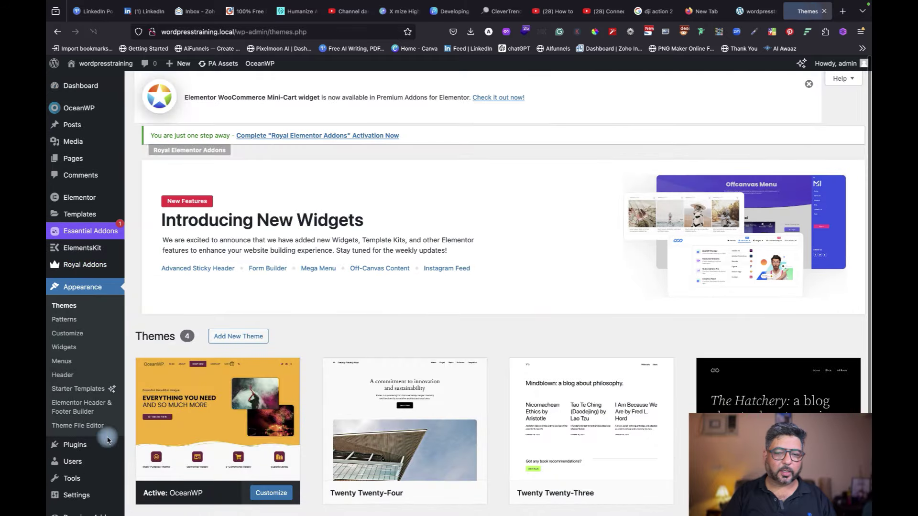
click(70, 335)
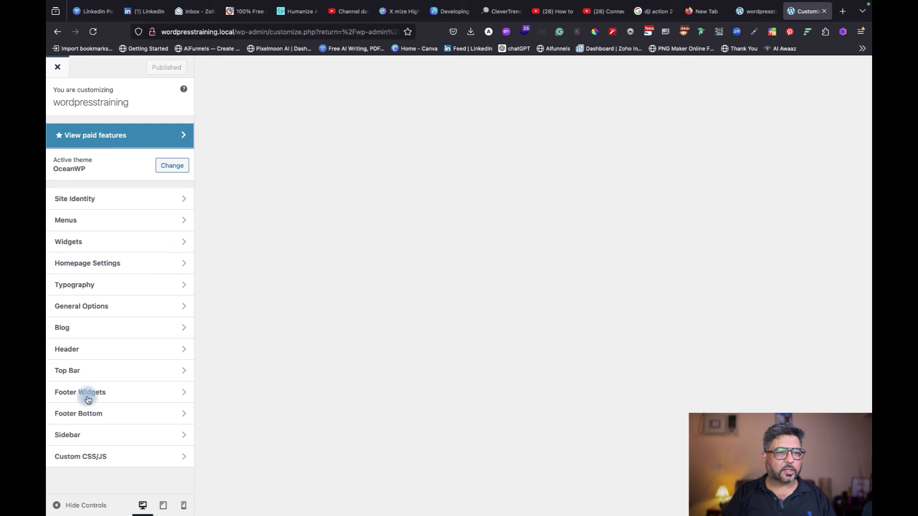
click(58, 72)
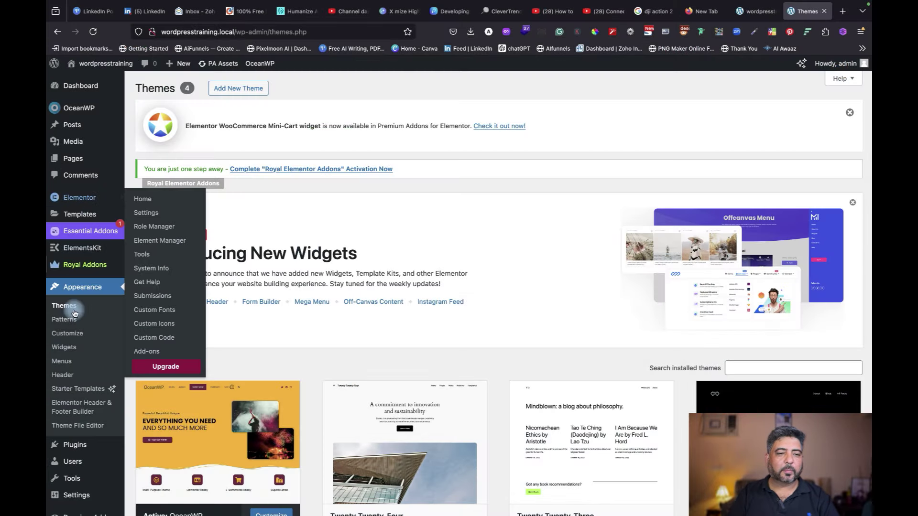
- Open the site's menu editor and examine the menu structure, ElementsKit Megamenu and display location options
click(65, 366)
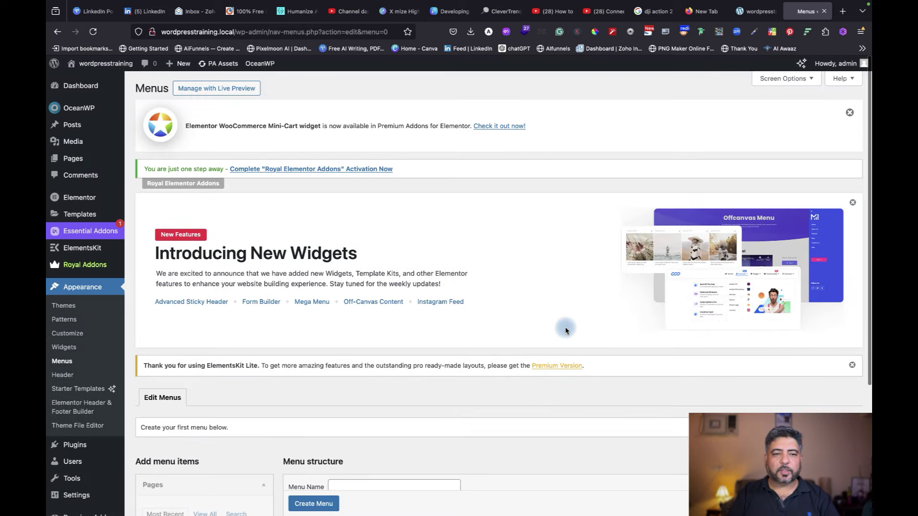
scroll(565, 330, down, 5)
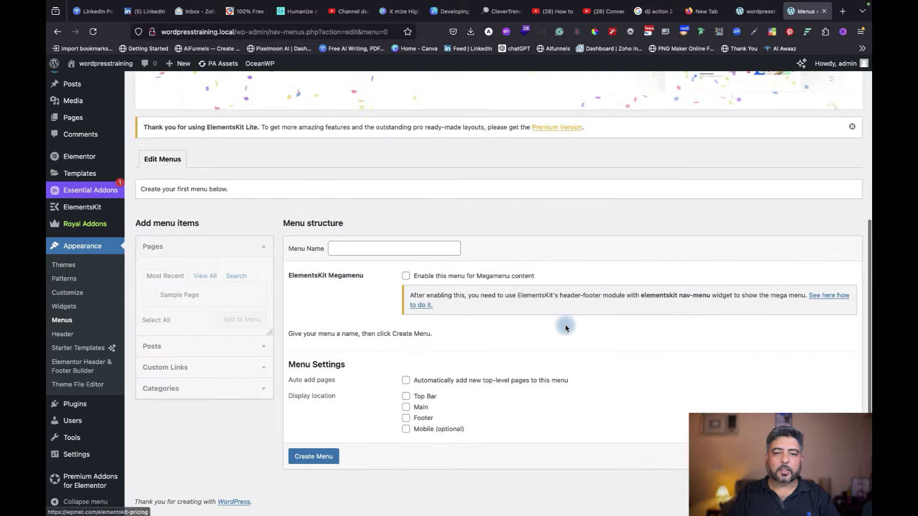
scroll(566, 329, up, 2)
scroll(565, 328, up, 2)
scroll(566, 328, down, 4)
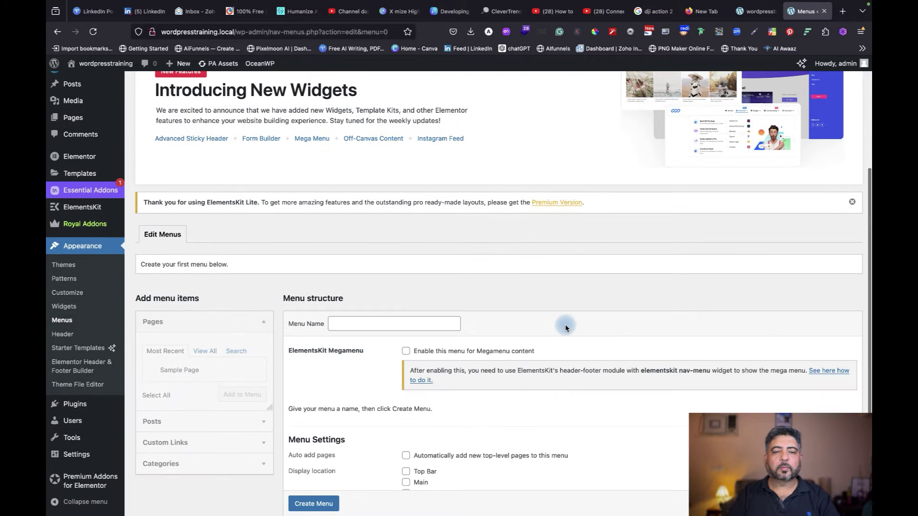
- Load ishnaenterprises.com in a new browser tab, check the menu editor while it loads, and return to the site
click(842, 11)
click(327, 32)
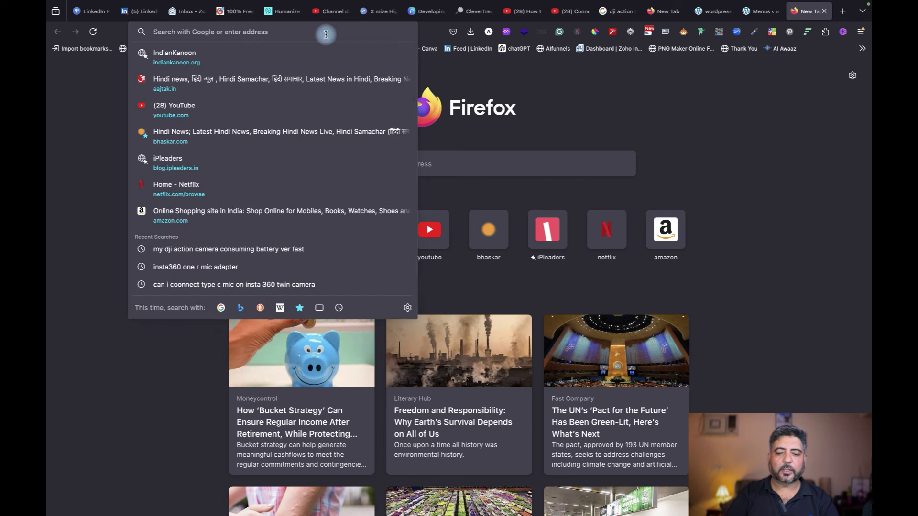
text(ishn)
key(Return)
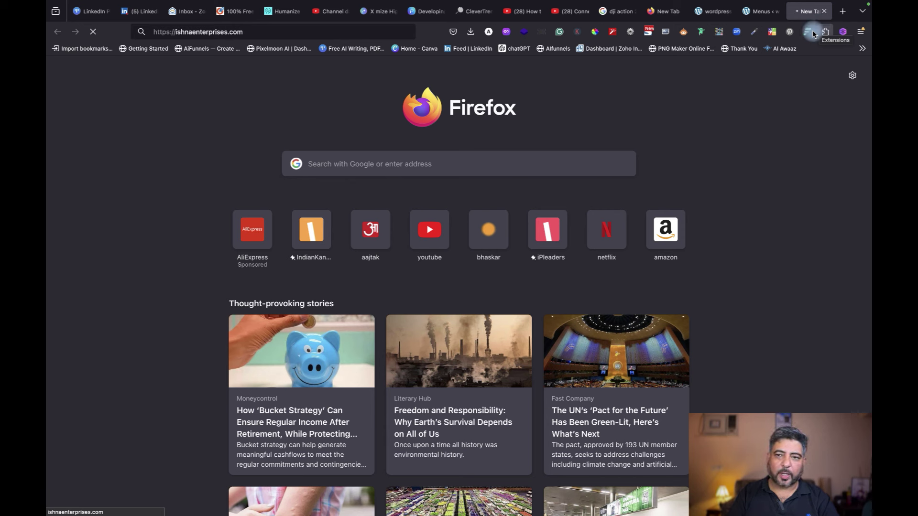
click(759, 12)
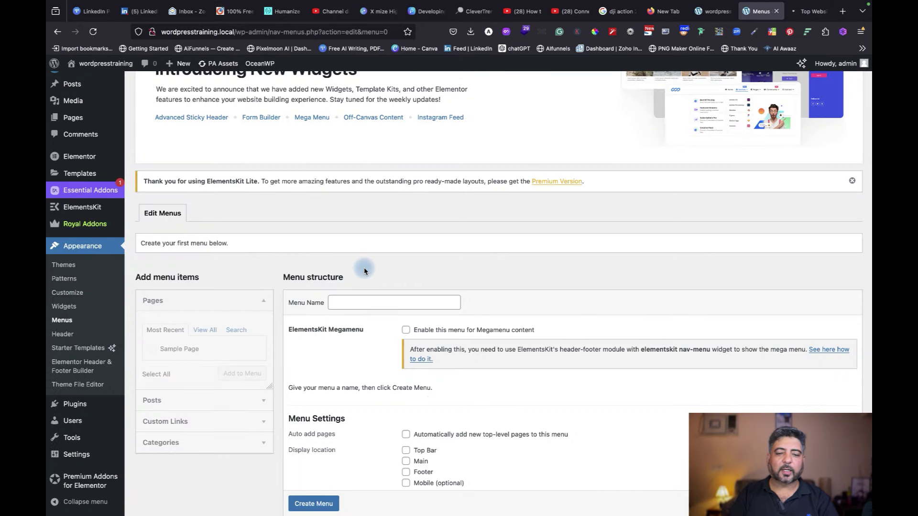
click(810, 11)
- Examine the mega menus under Web Development, CMS Development and Digital Marketing on the Ishna Webtech site
mouse_move(334, 80)
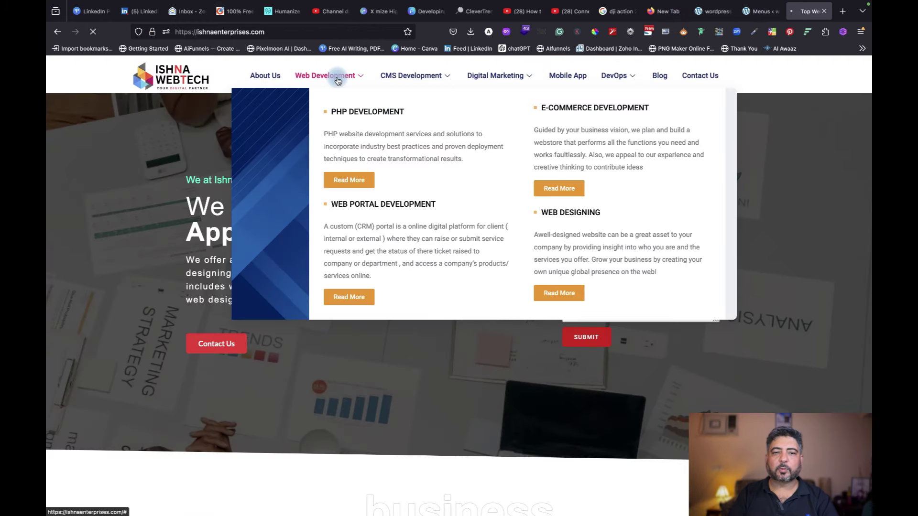
mouse_move(419, 76)
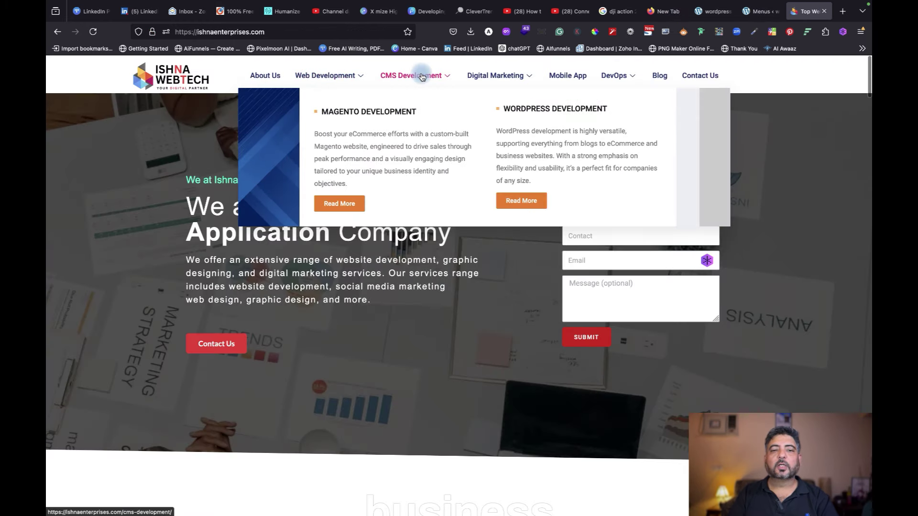
mouse_move(530, 74)
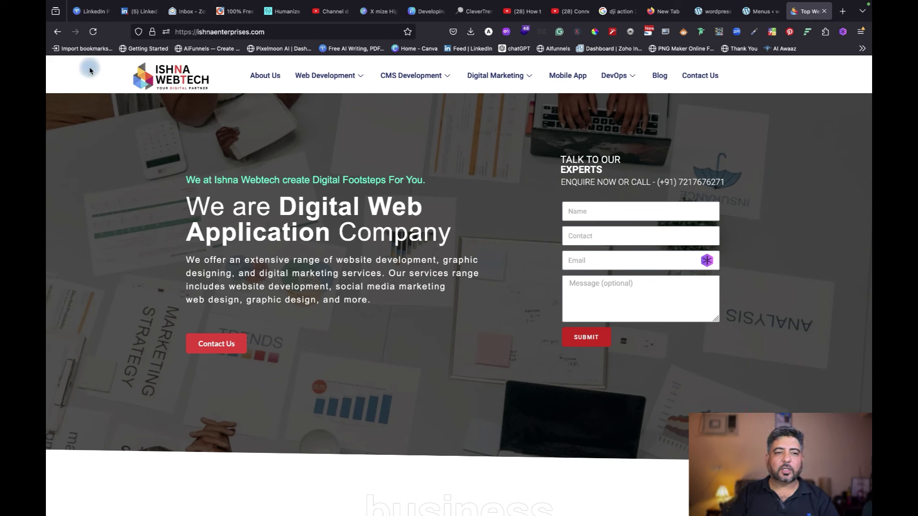
- Examine the Ishna Webtech home page's sections and footer as an example of a finished site layout
scroll(252, 277, down, 5)
scroll(250, 274, down, 20)
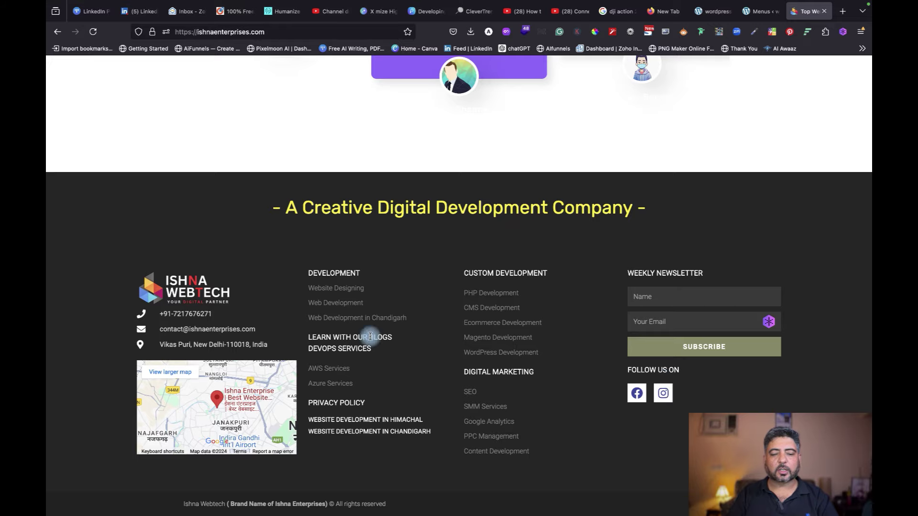
scroll(416, 270, up, 3)
scroll(415, 270, up, 15)
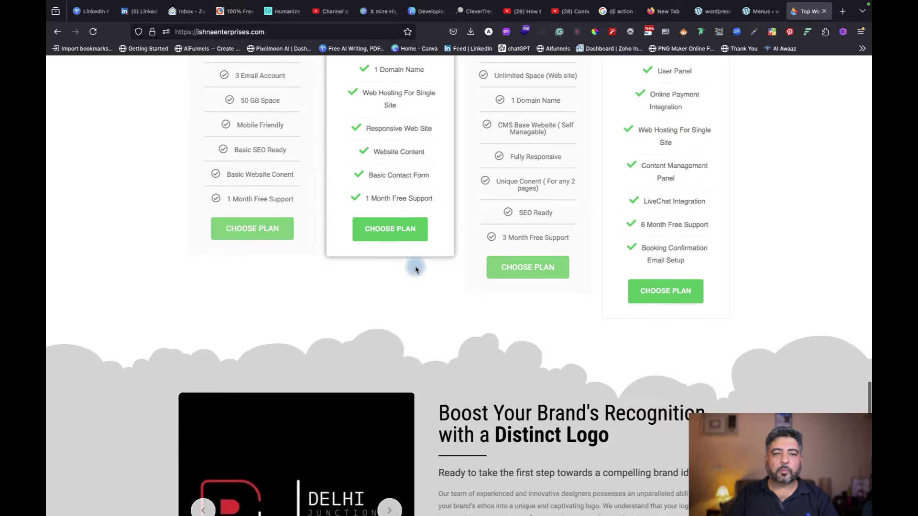
scroll(415, 269, up, 15)
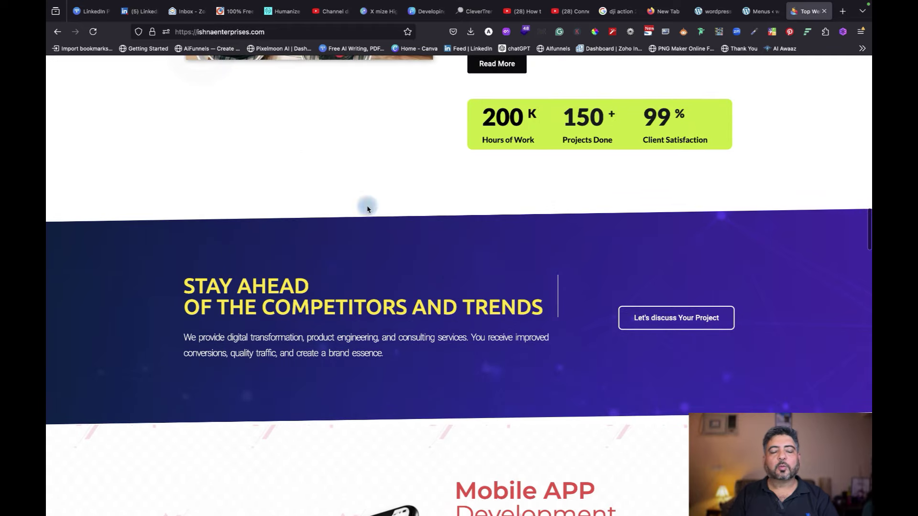
scroll(356, 203, up, 10)
scroll(356, 205, up, 2)
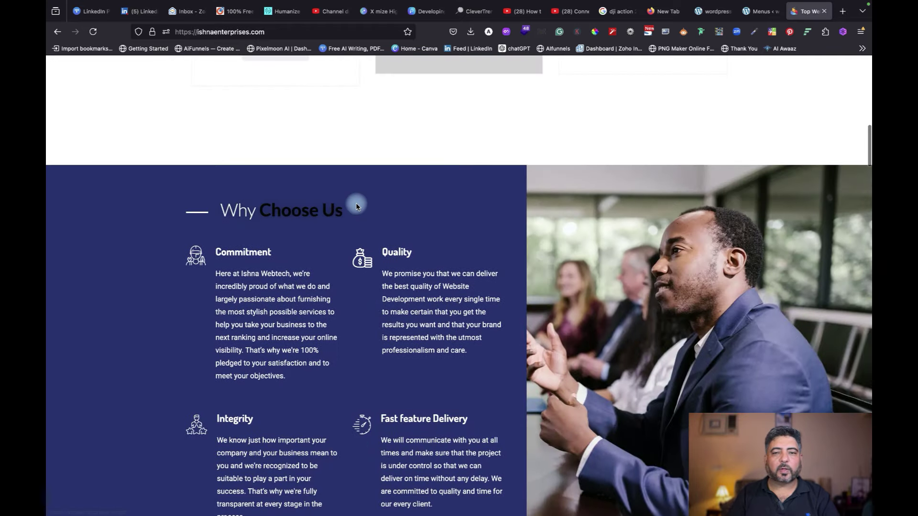
scroll(356, 205, up, 15)
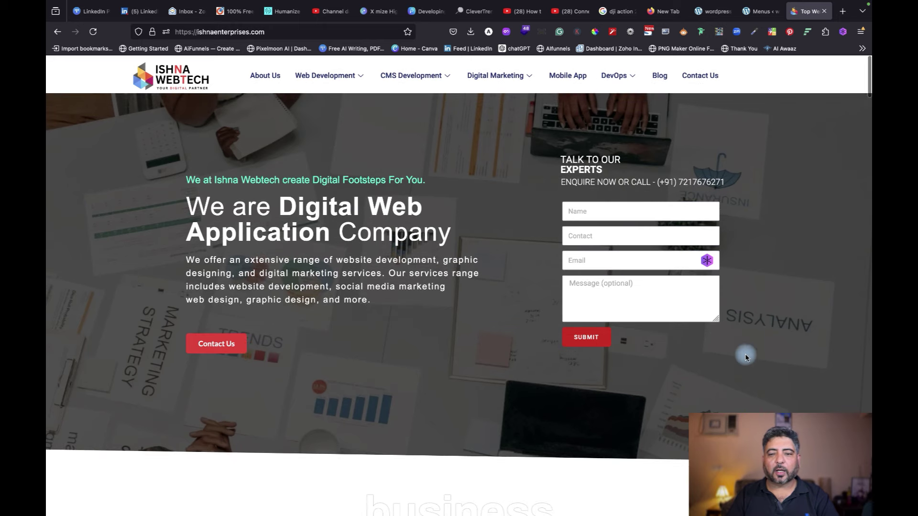
scroll(664, 359, down, 10)
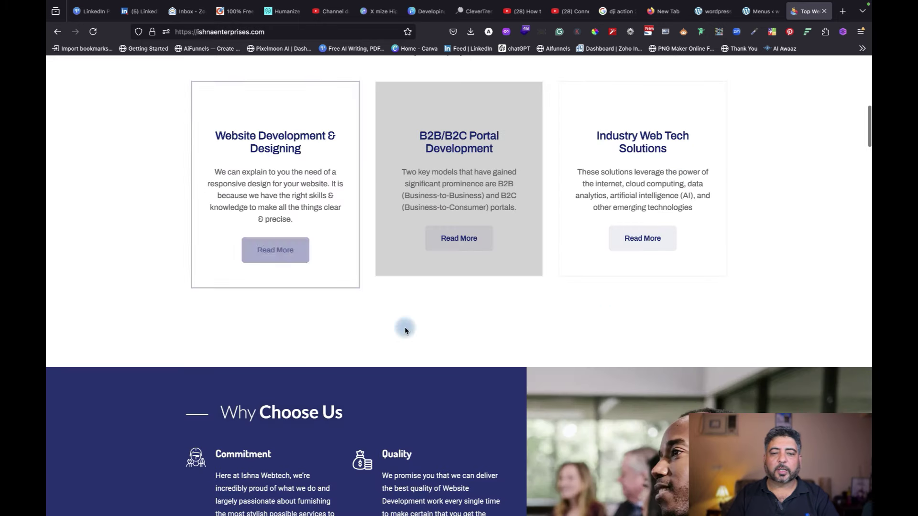
- Review the Ishna Webtech home page again, from the header and service sections through the statistics and pricing areas to the footer
scroll(371, 467, down, 8)
scroll(438, 304, down, 10)
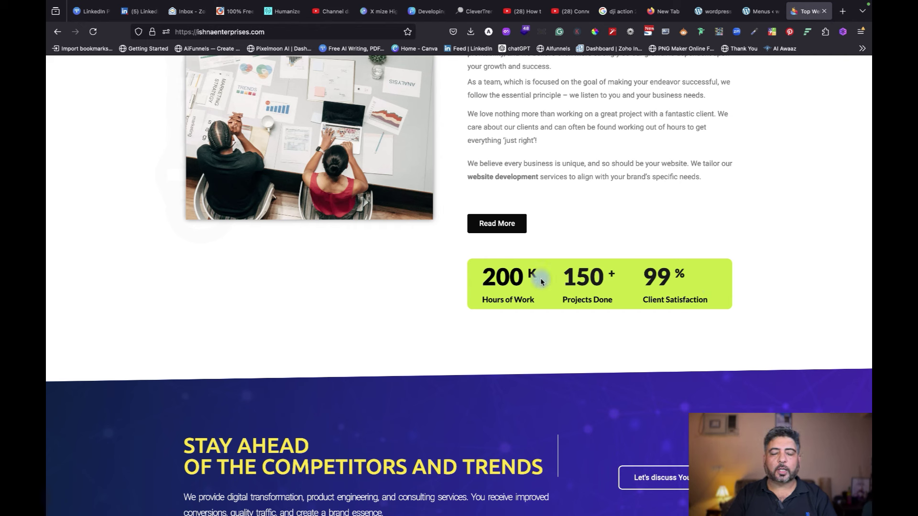
scroll(541, 281, up, 20)
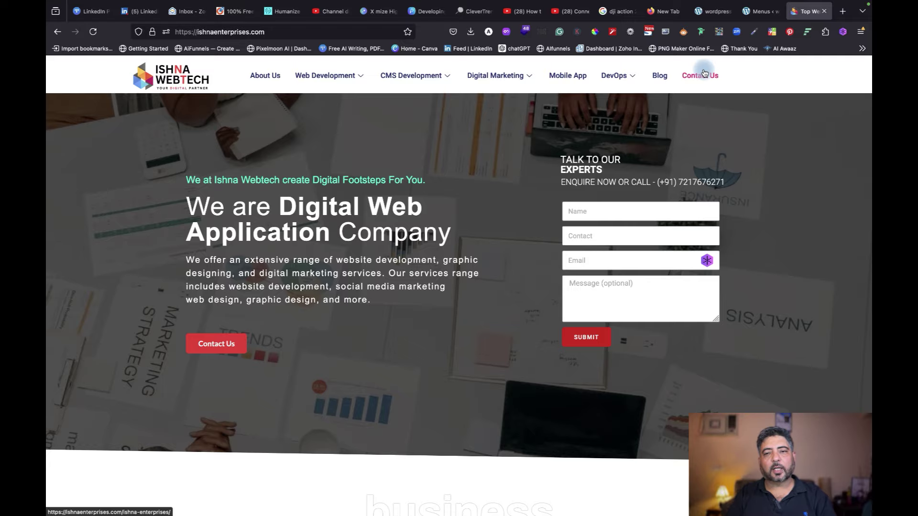
scroll(704, 73, down, 20)
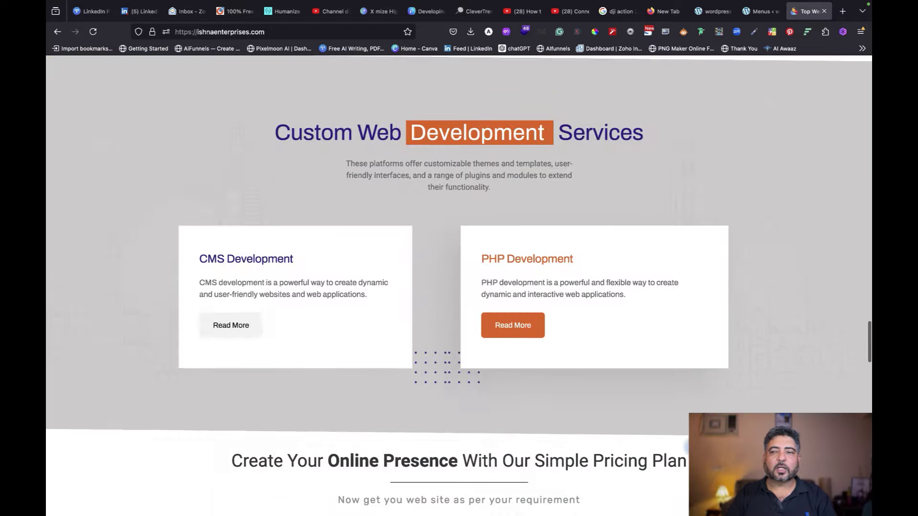
scroll(166, 288, down, 15)
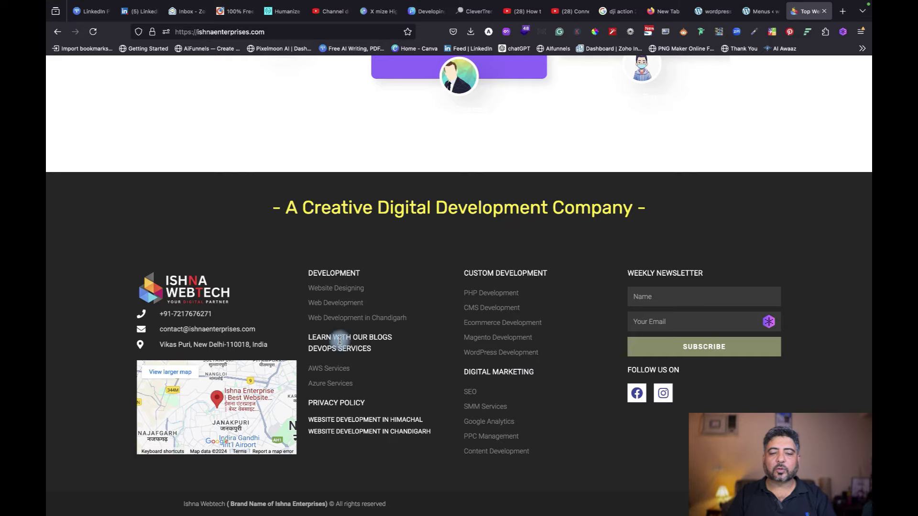
scroll(581, 386, up, 20)
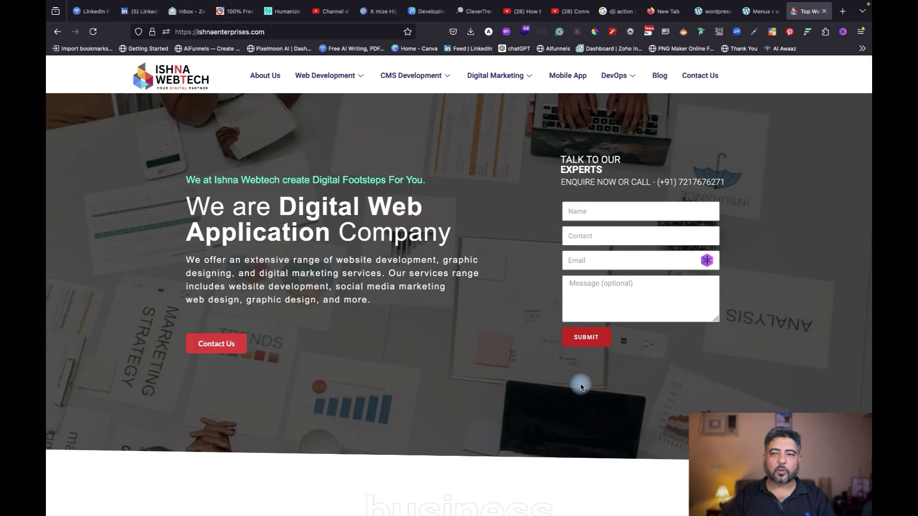
- Create a menu named "main menu" in the local site's menu editor and assign it to the Main display location
click(761, 11)
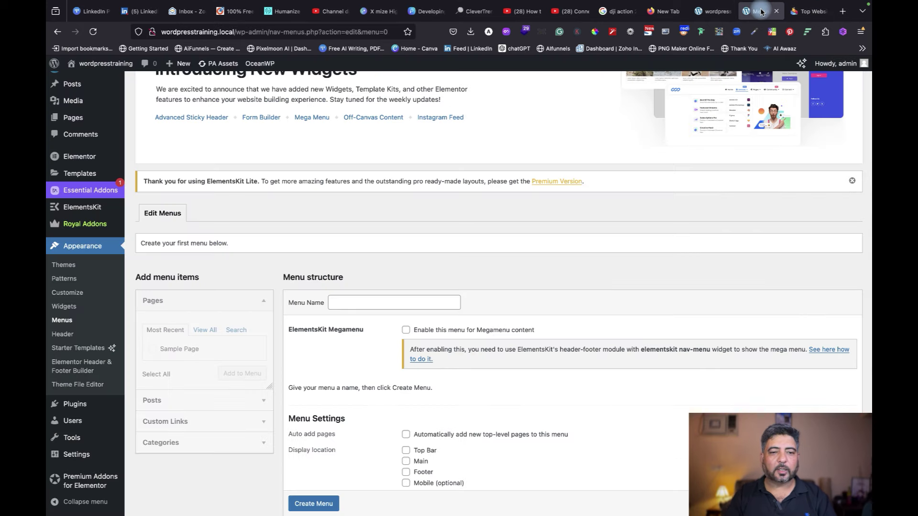
click(358, 307)
text(m)
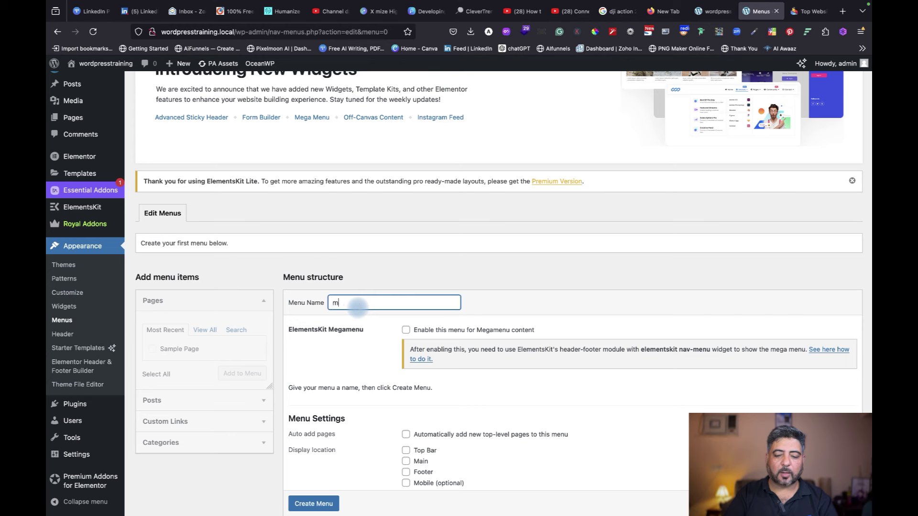
text(ain)
click(357, 314)
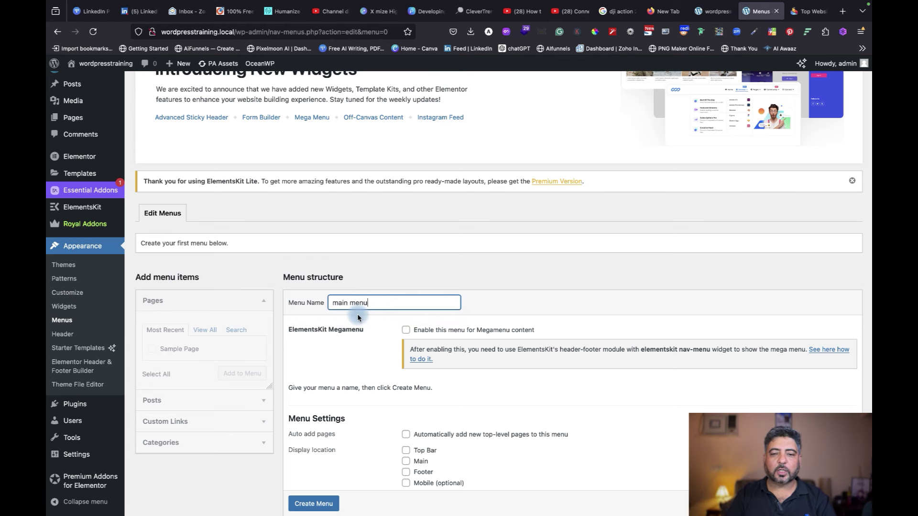
scroll(442, 483, down, 2)
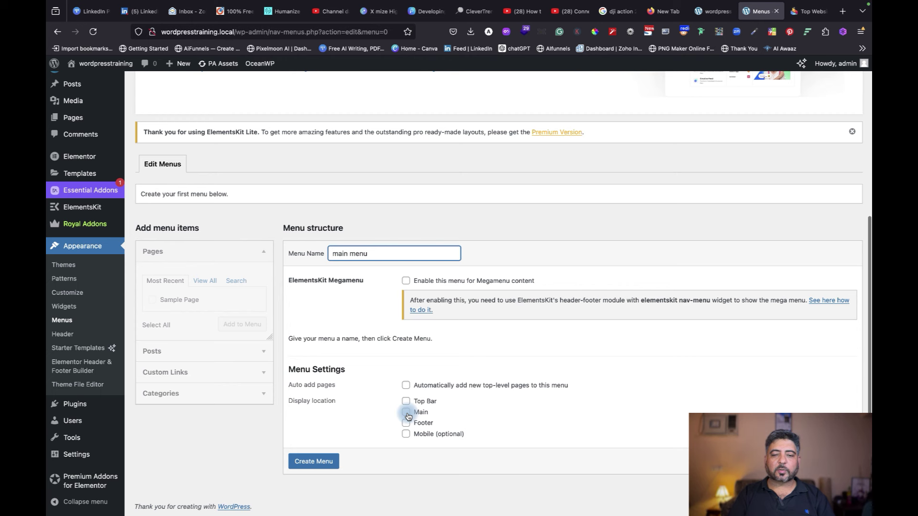
click(406, 414)
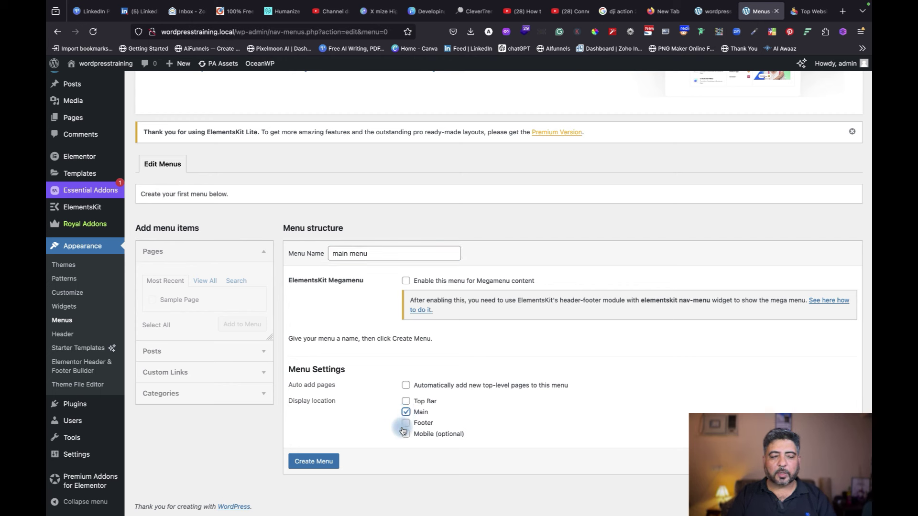
click(322, 461)
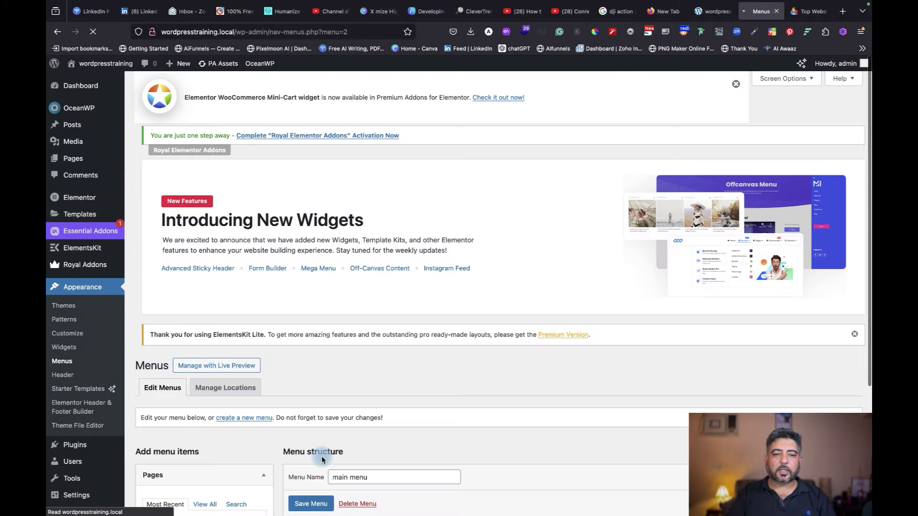
- Add a custom link with URL "#" and link text "Web Development" to the main menu, checking the reference site's navigation
scroll(430, 399, down, 5)
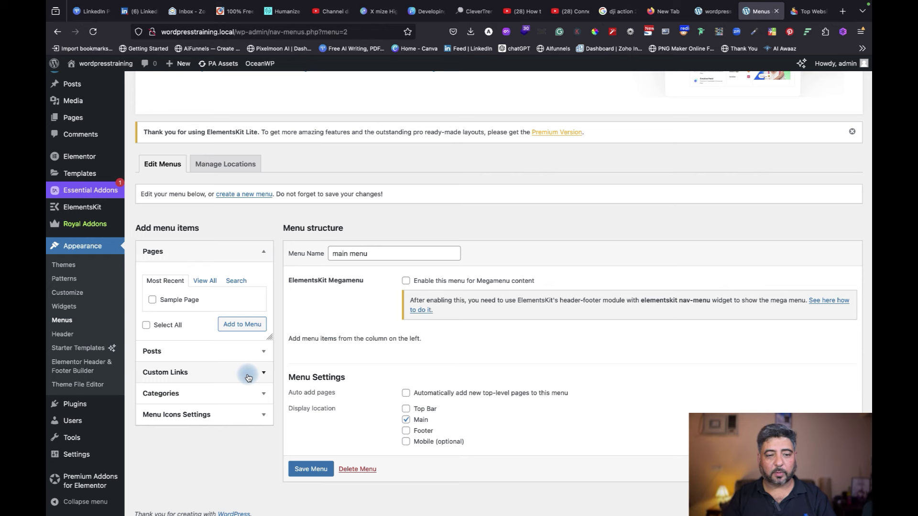
click(219, 376)
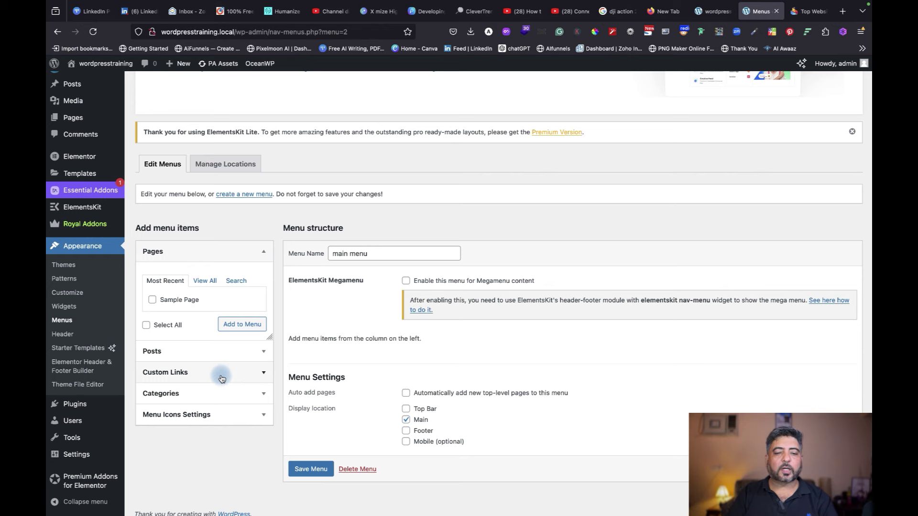
click(796, 14)
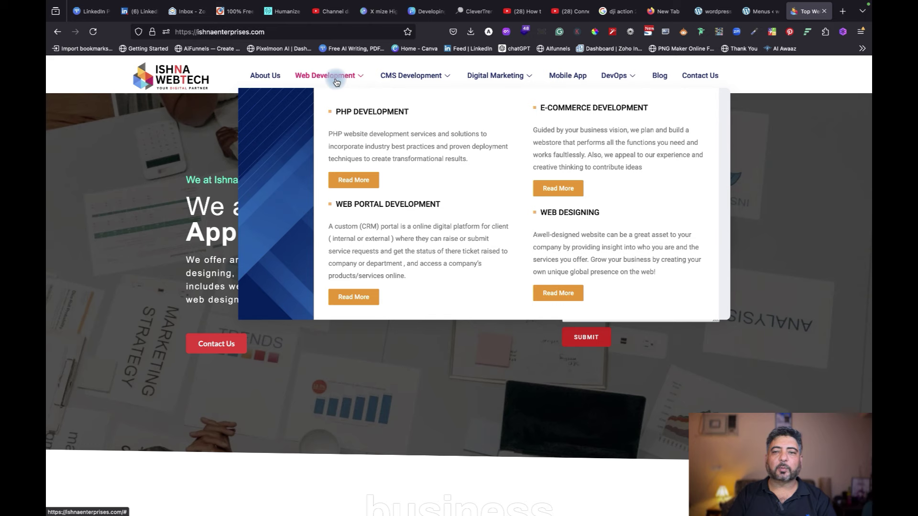
click(760, 11)
click(226, 325)
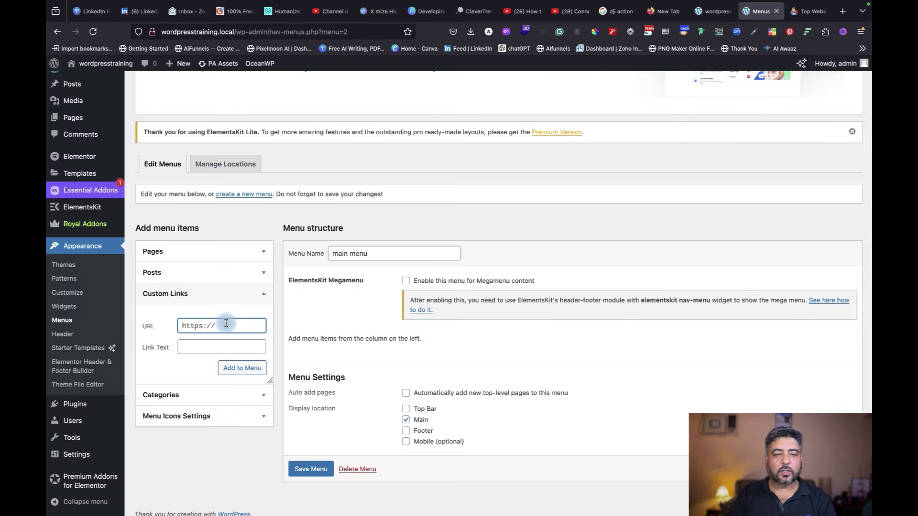
text(#)
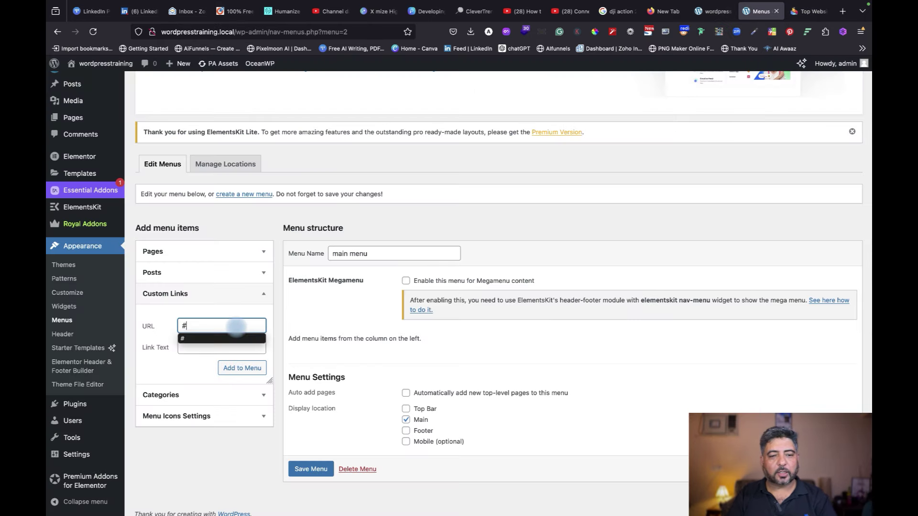
click(200, 338)
click(202, 349)
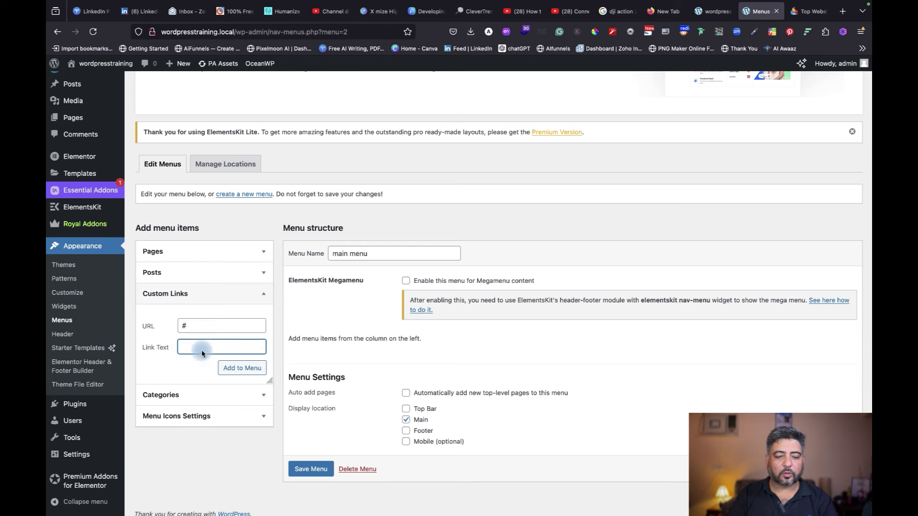
text(Web)
click(207, 360)
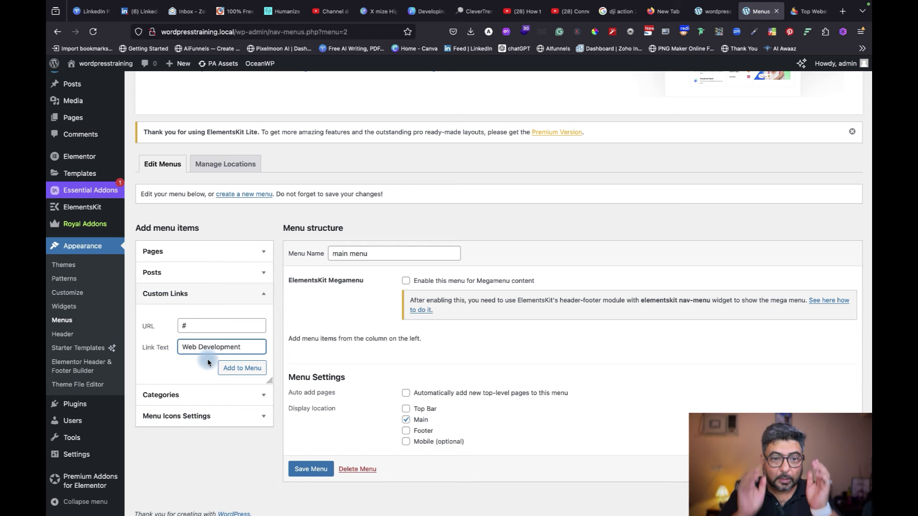
click(234, 370)
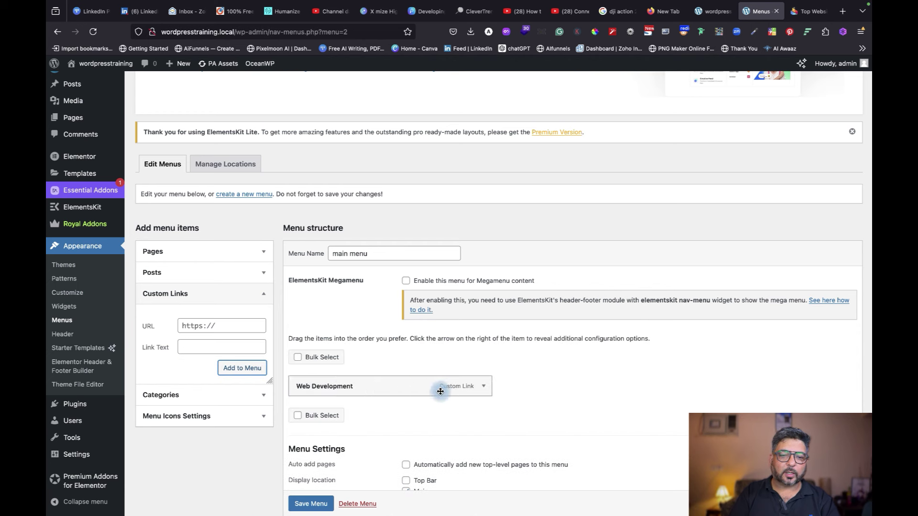
- Add a custom link named "CMS Development" with URL "#" to the main menu, matching the reference site's navigation
click(241, 325)
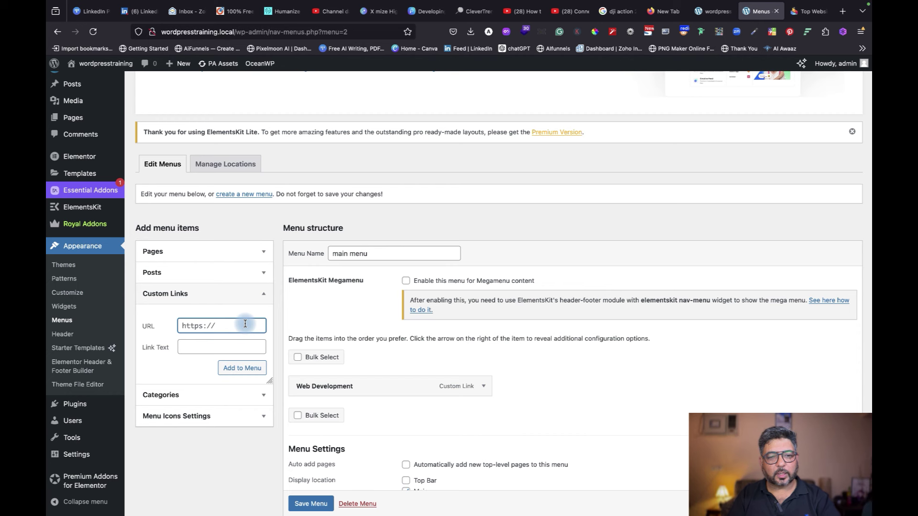
text(#)
click(234, 337)
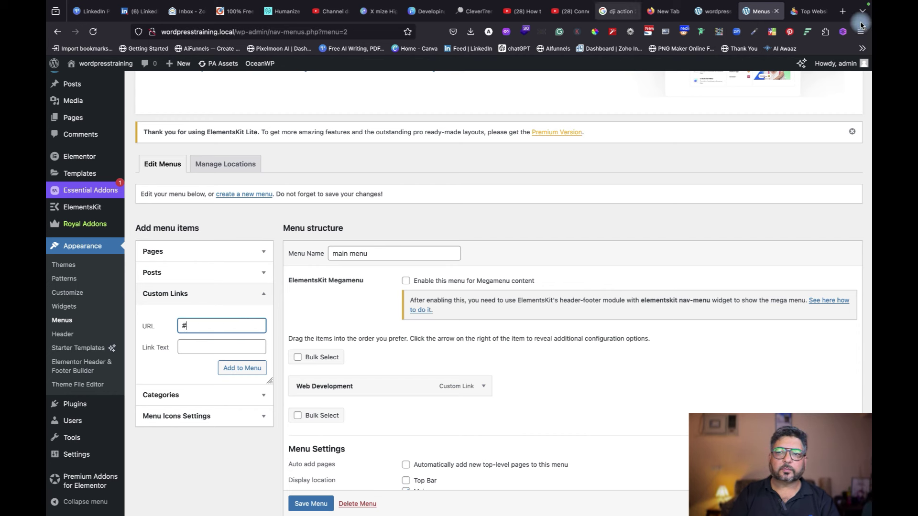
click(808, 11)
mouse_move(407, 84)
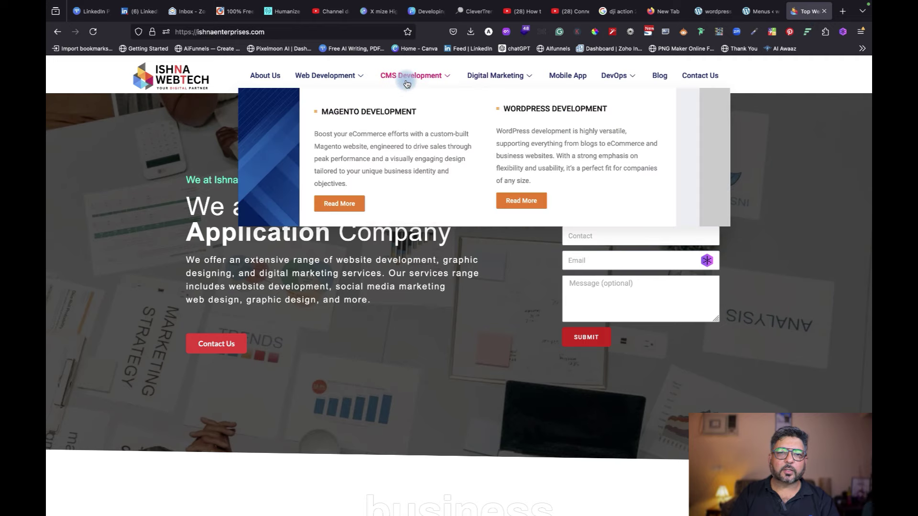
click(755, 13)
click(206, 348)
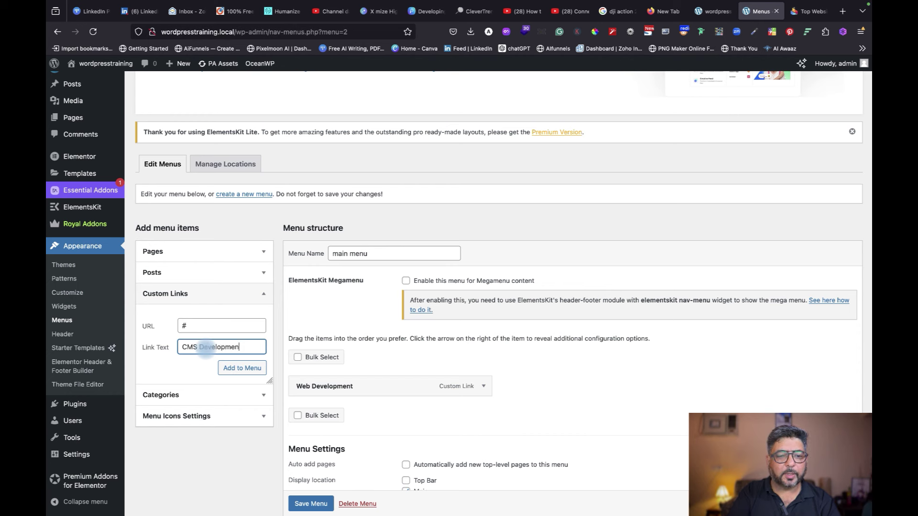
click(242, 368)
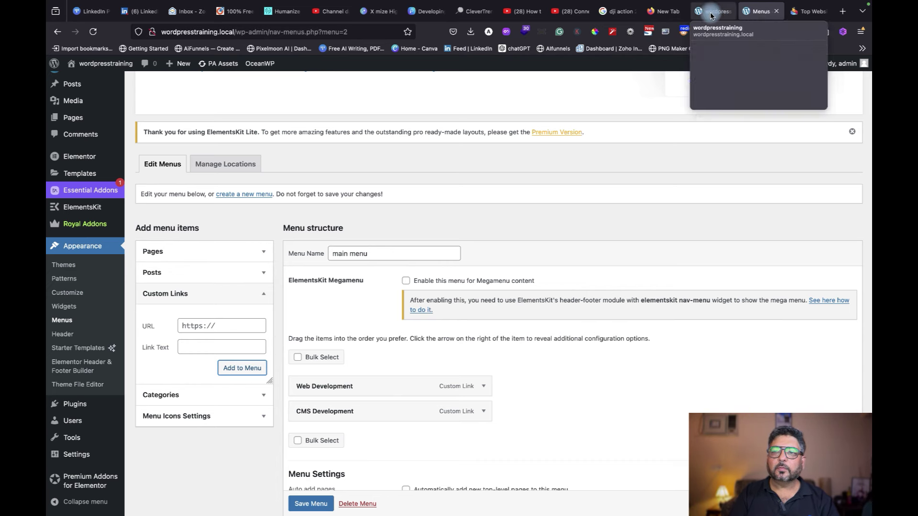
- Add a "Digital Marketing" custom link with URL "#" to the main menu and save the menu
click(808, 11)
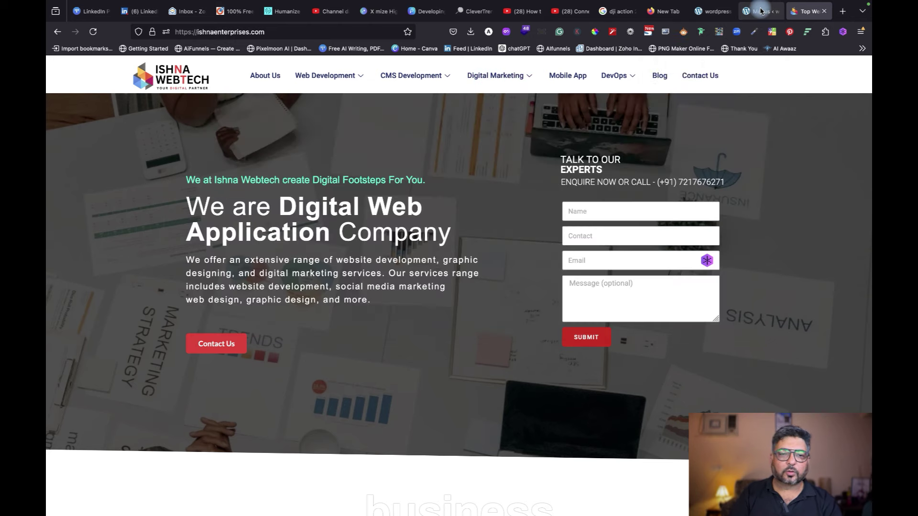
click(760, 11)
triple_click(248, 323)
text(#)
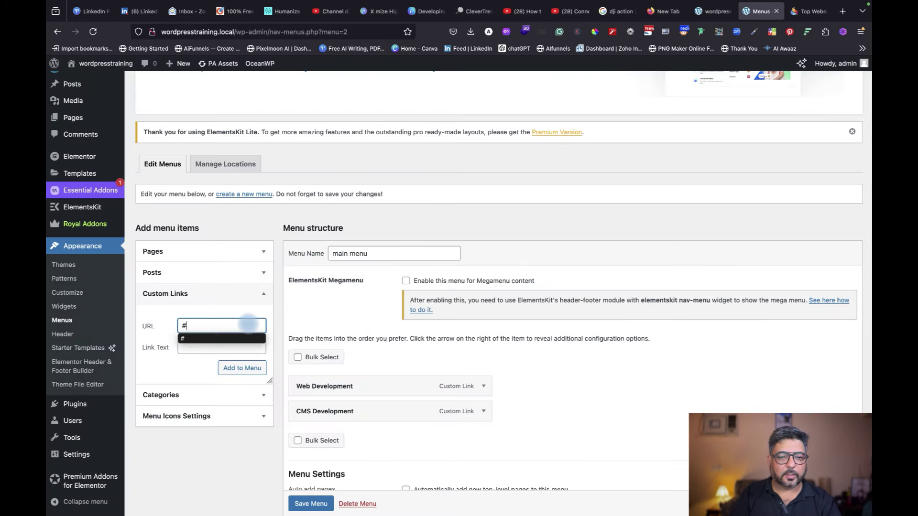
click(201, 348)
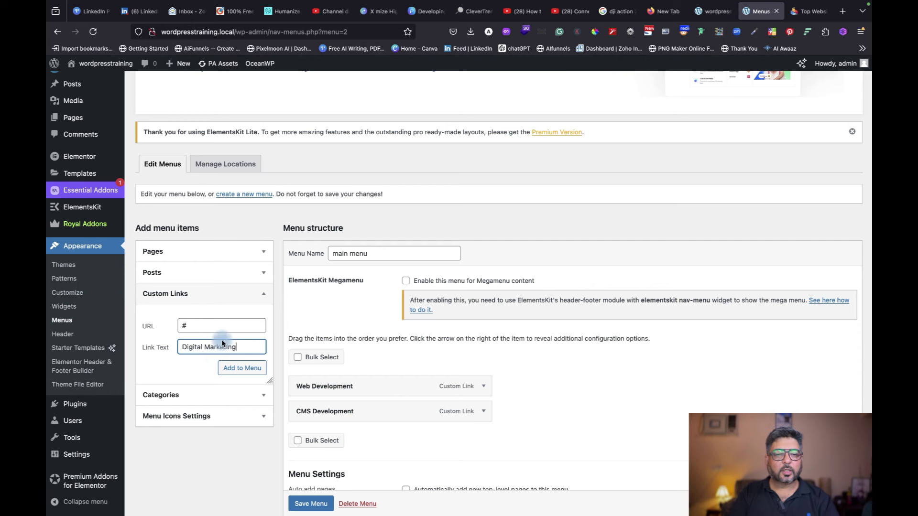
click(235, 369)
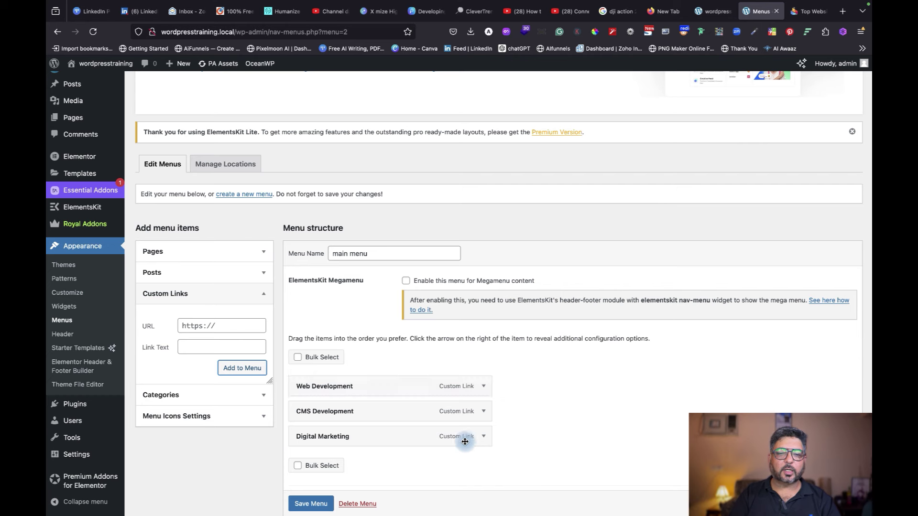
click(312, 505)
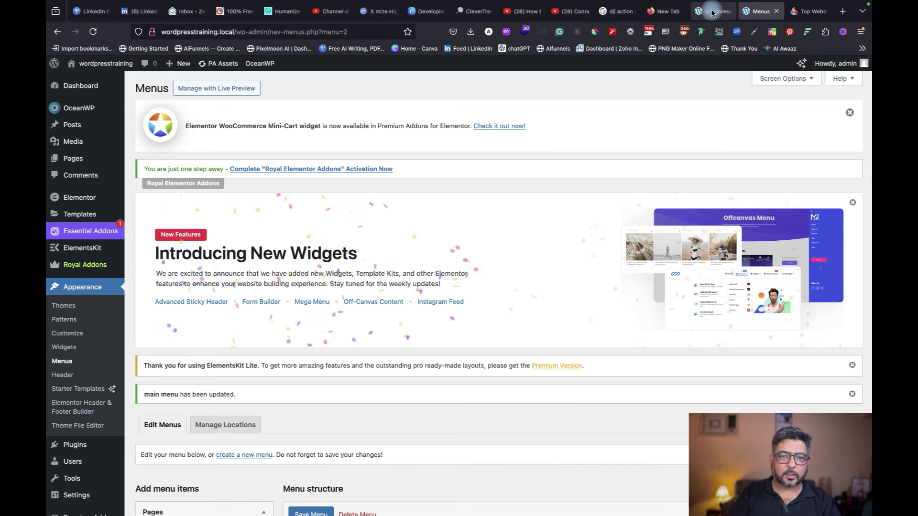
- Reload the wordpresstraining.local front page to check its header menu, and return to the menu editor
click(690, 99)
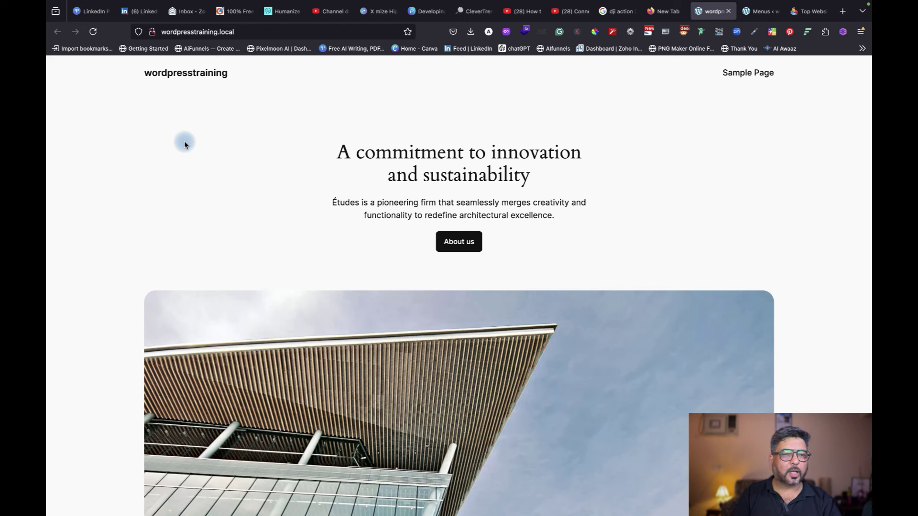
click(93, 32)
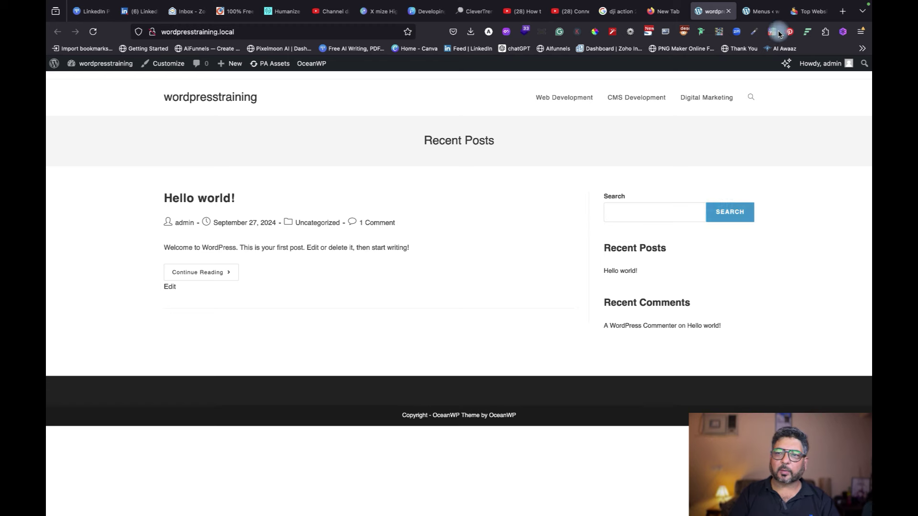
click(755, 11)
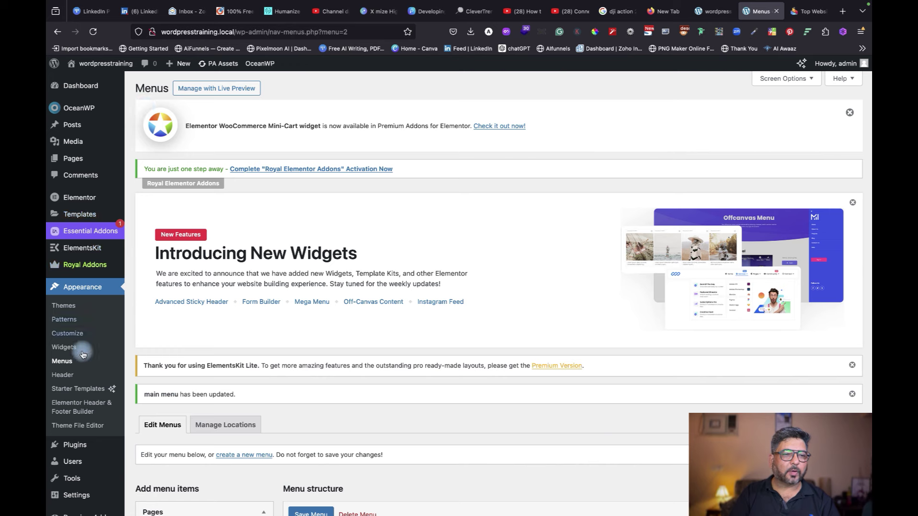
- Open the list of all pages in the local site's WordPress admin
mouse_move(82, 125)
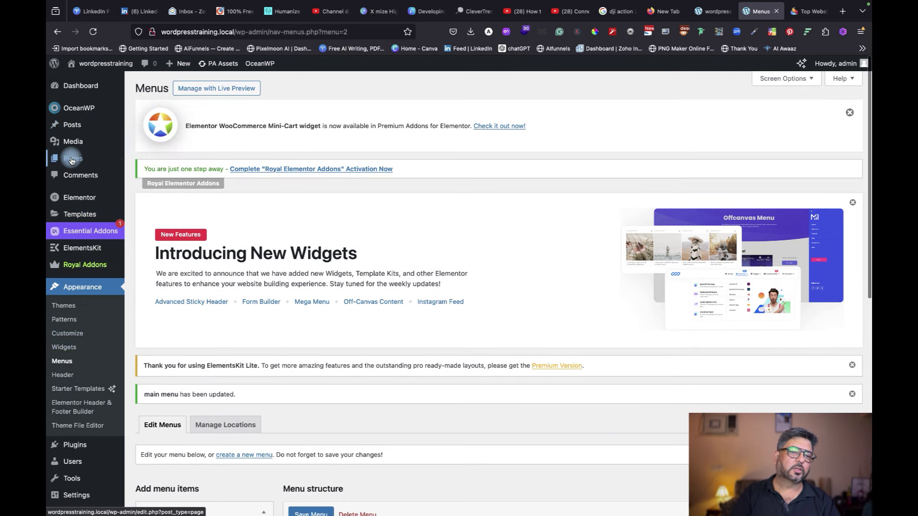
mouse_move(71, 160)
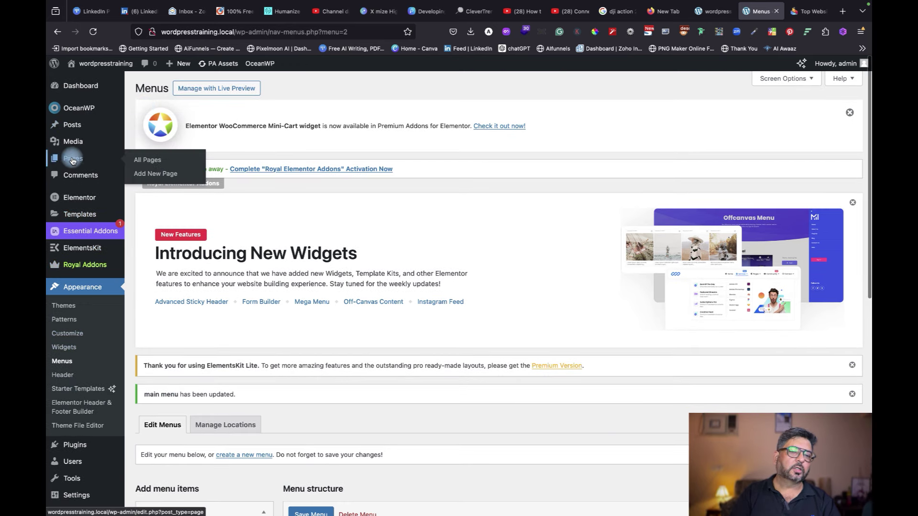
click(161, 165)
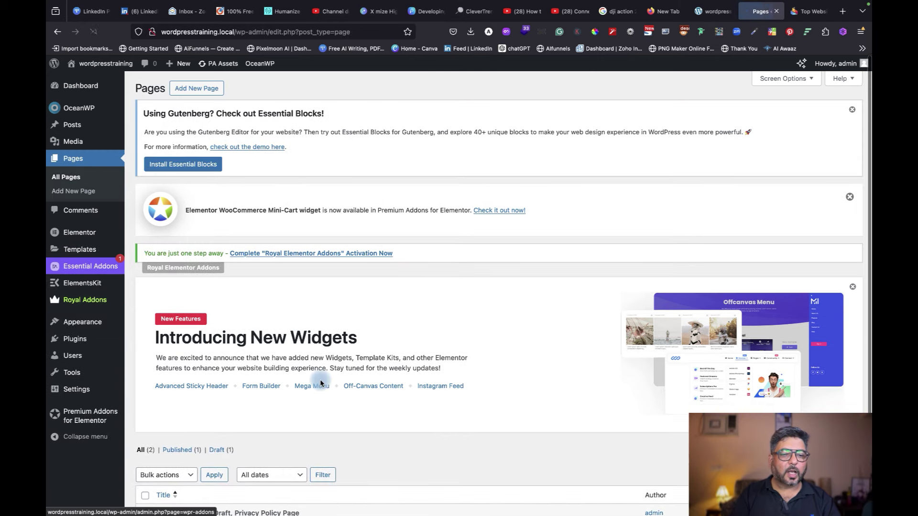
- Move both existing pages, Privacy Policy and Sample Page, to the trash with one bulk action
scroll(318, 381, down, 3)
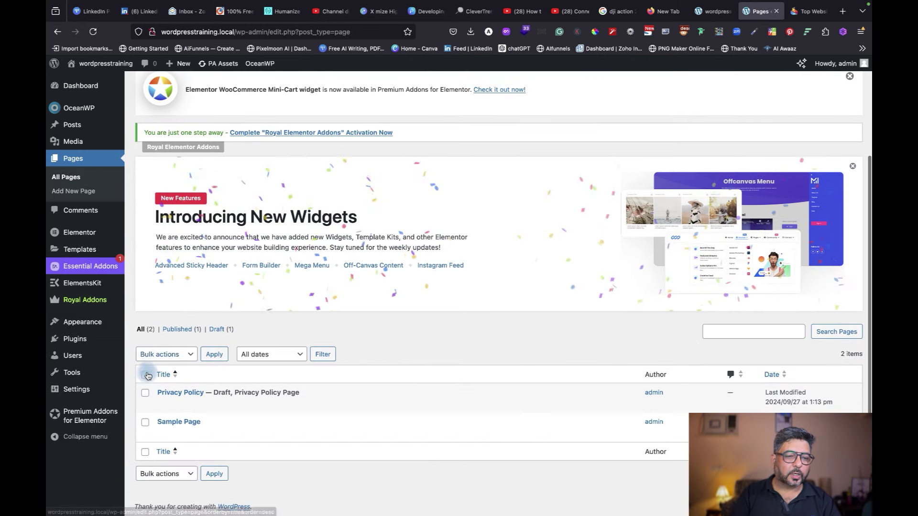
click(145, 376)
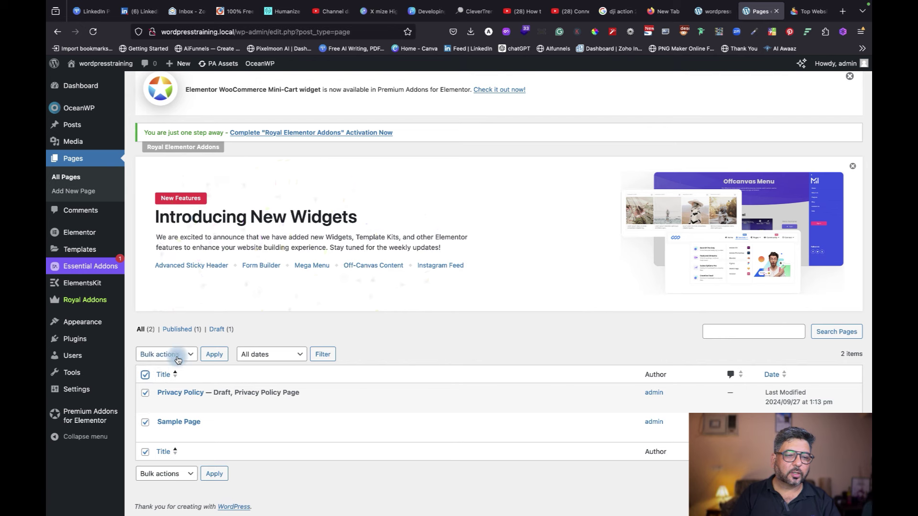
click(174, 354)
click(172, 375)
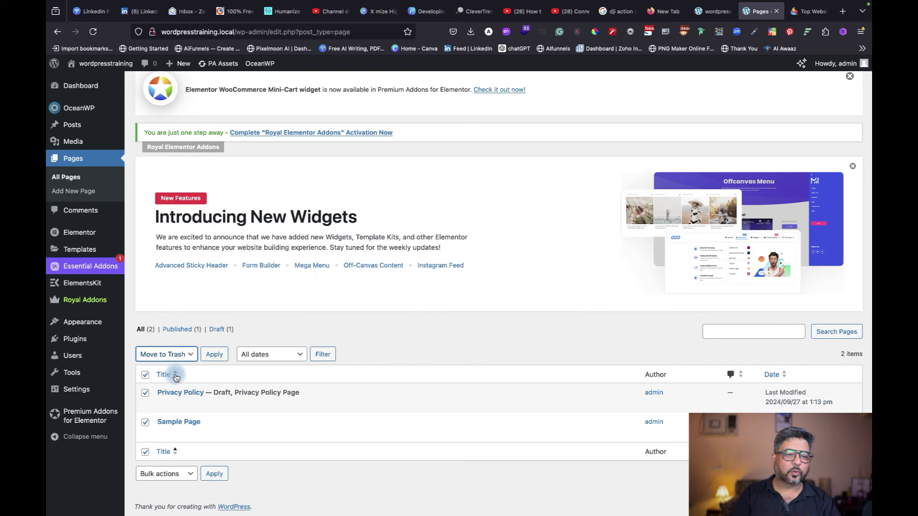
click(215, 355)
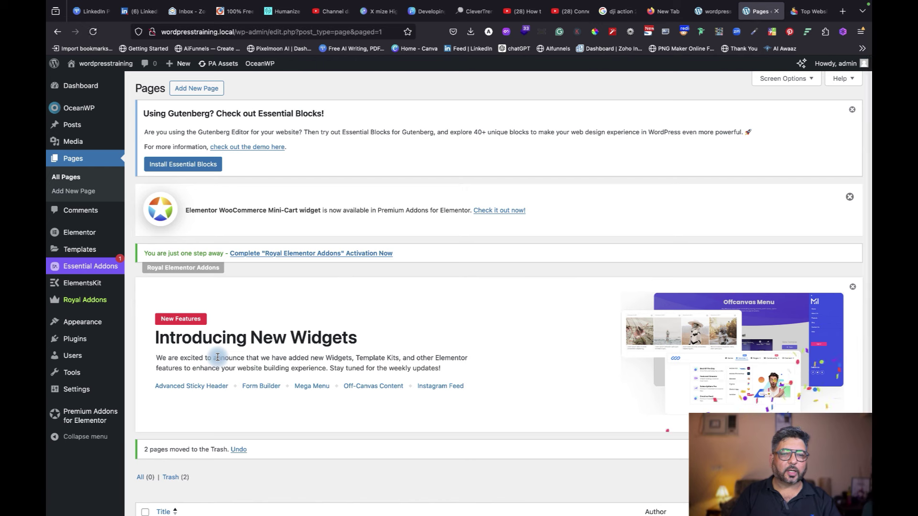
- Start a new page and look over the reference site's home page before returning to the editor
click(201, 91)
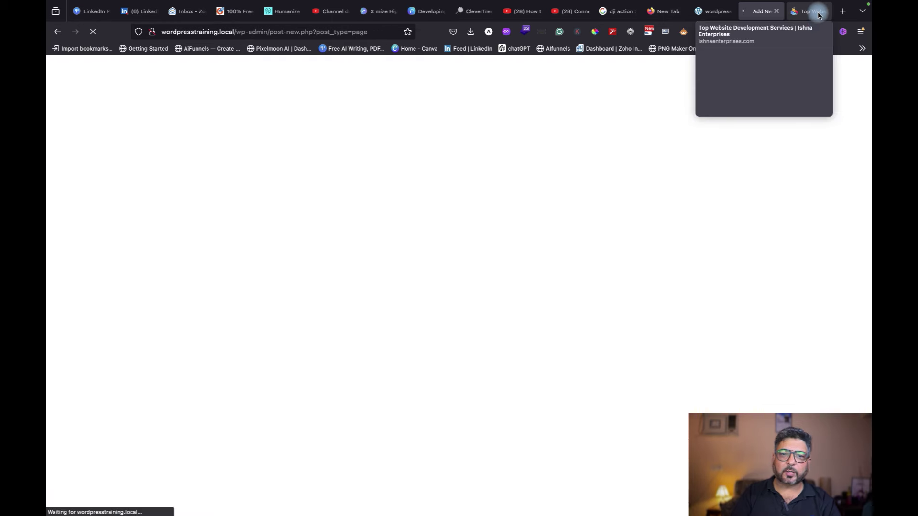
click(808, 11)
scroll(469, 302, down, 10)
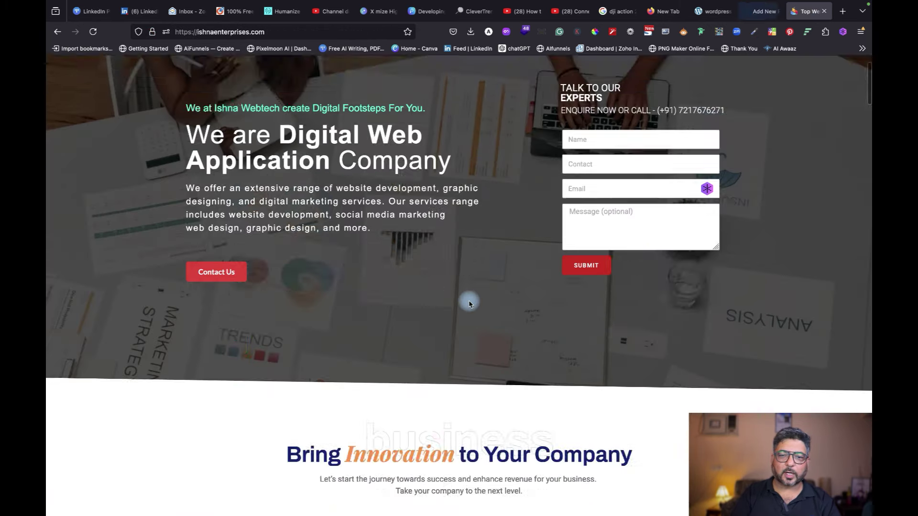
scroll(469, 301, up, 10)
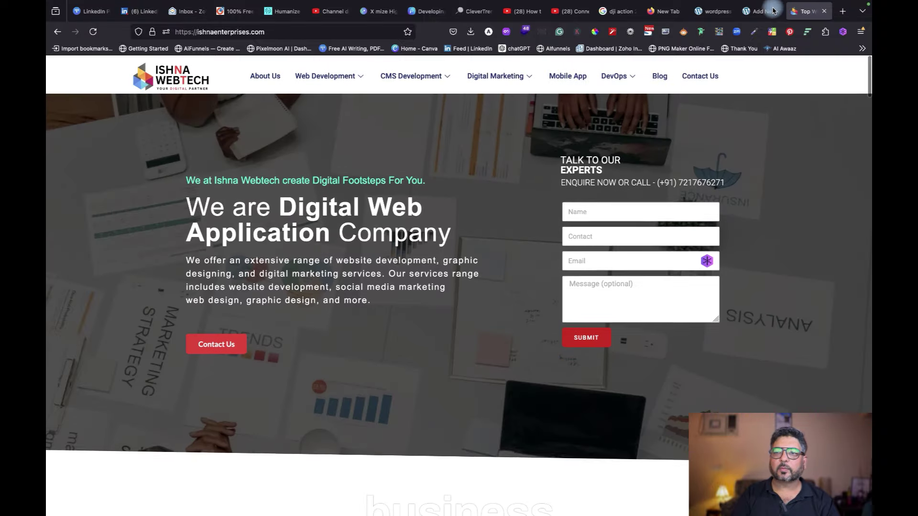
click(760, 10)
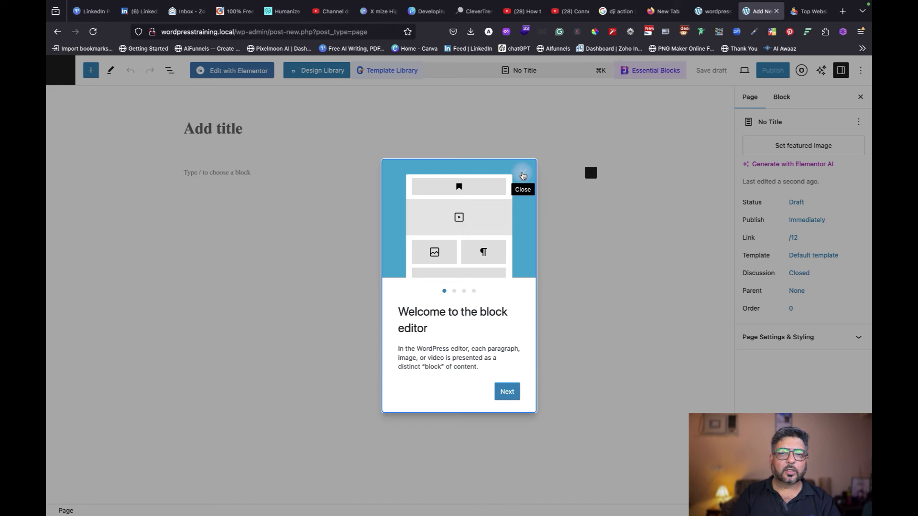
- Dismiss the block editor's welcome guide, title the page "Home Page" and publish it
click(522, 174)
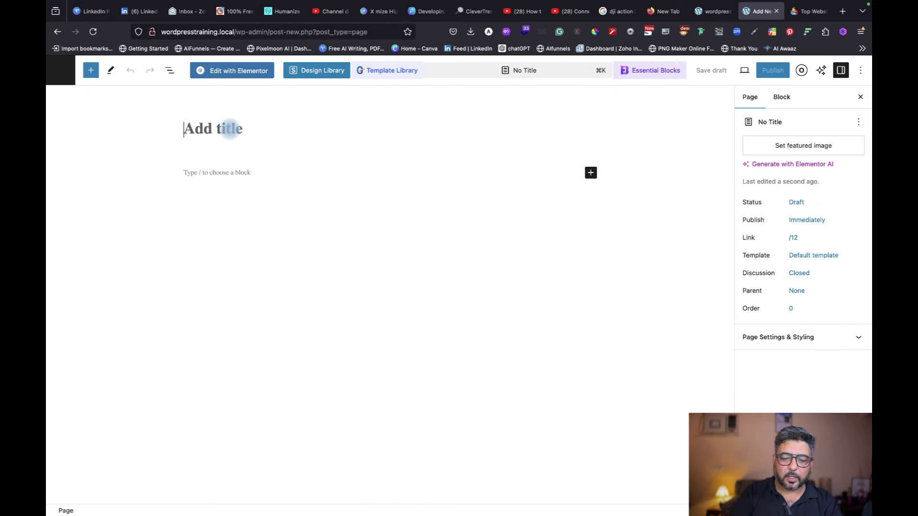
text(Home Page)
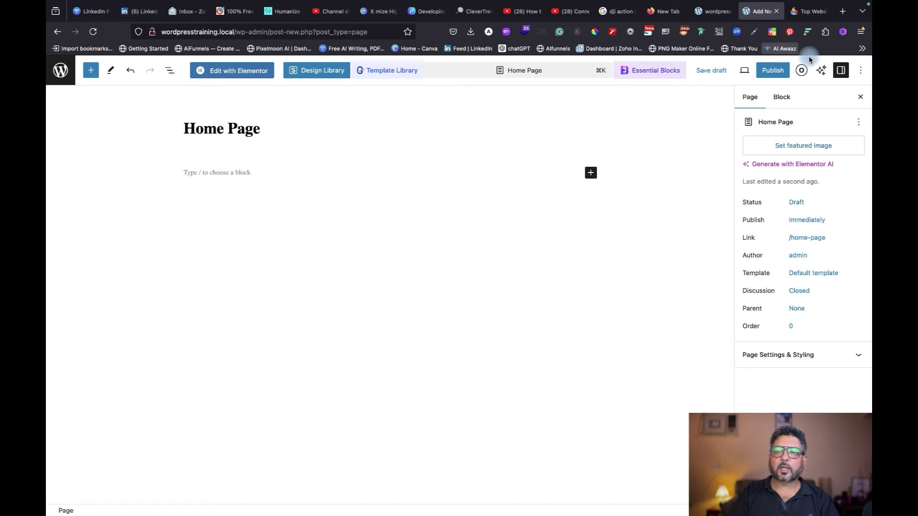
click(773, 71)
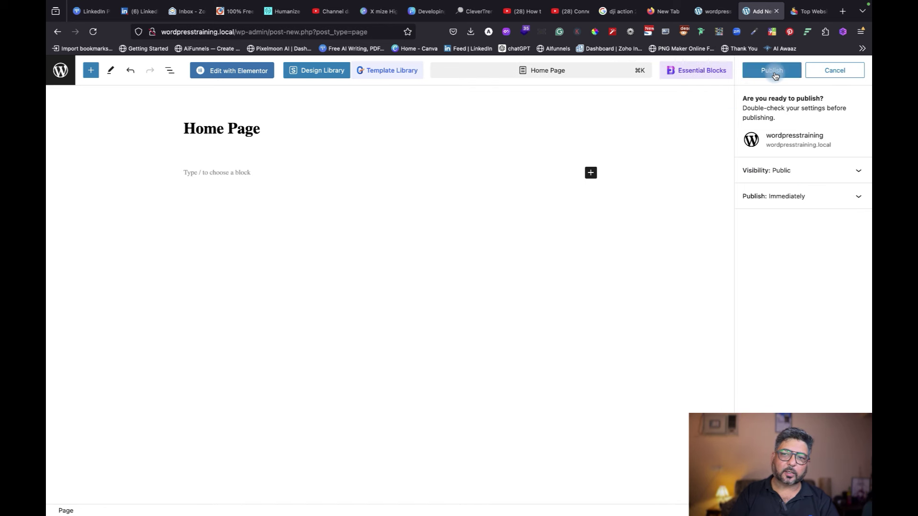
click(774, 73)
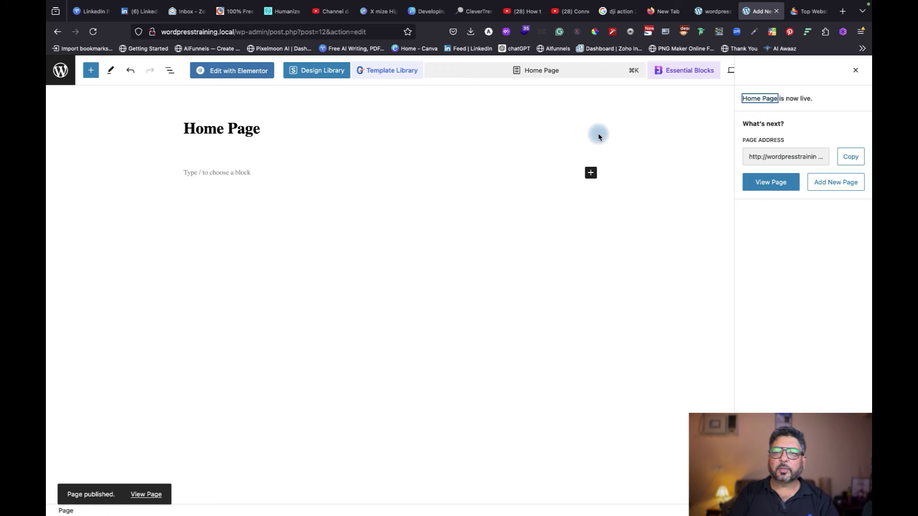
click(855, 74)
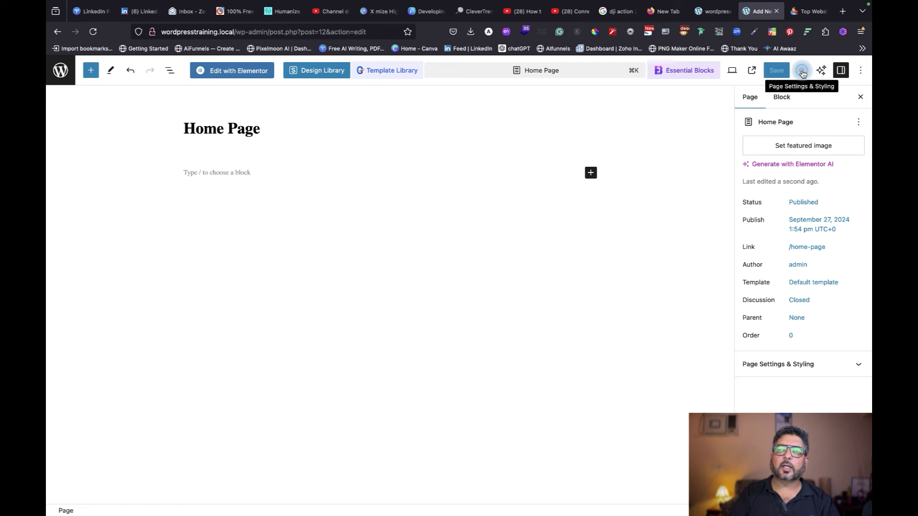
- Check the local front page's layout and set the Home Page's content layout to 100% Full Width
click(712, 11)
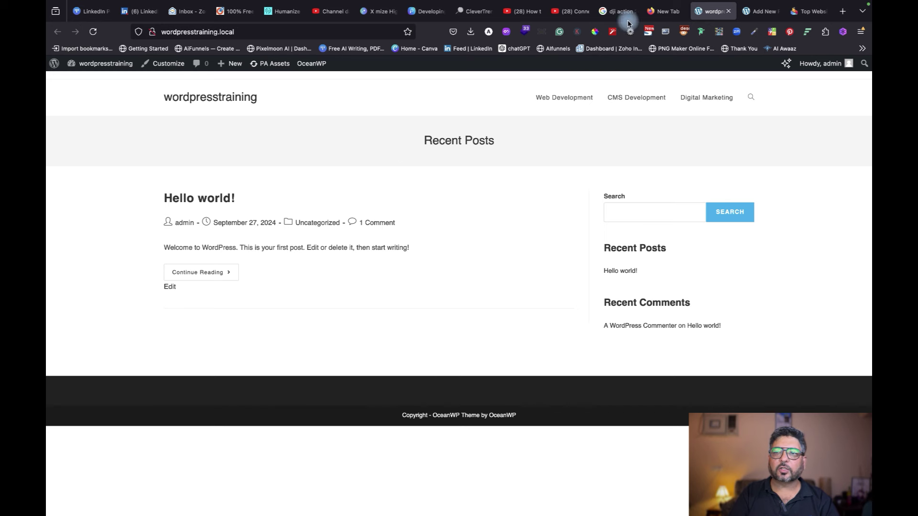
click(765, 11)
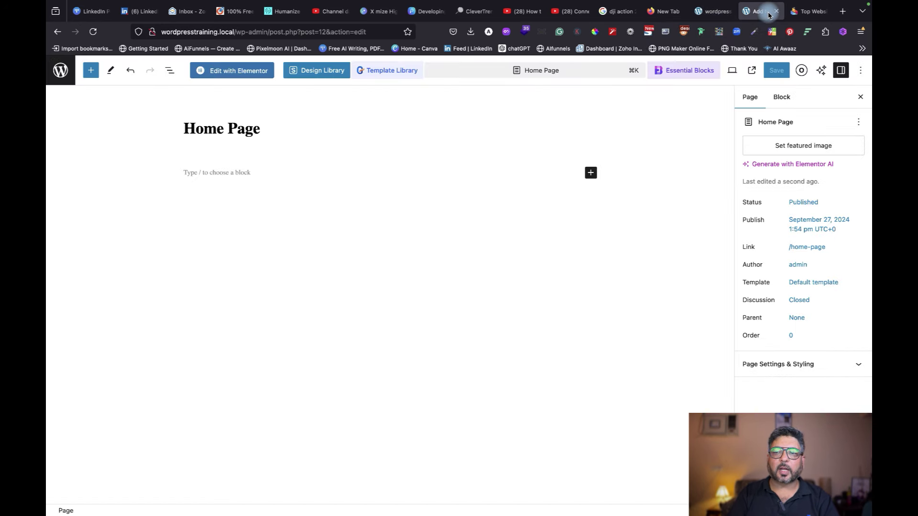
click(802, 70)
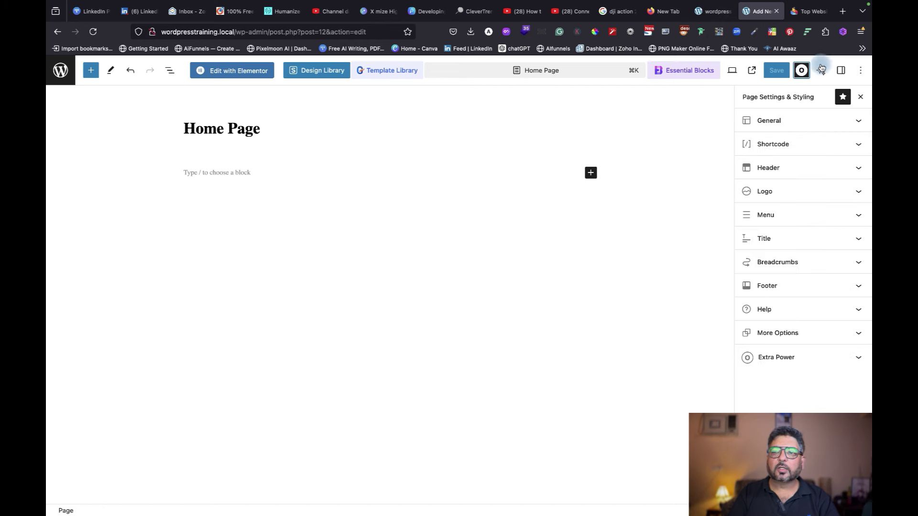
click(819, 120)
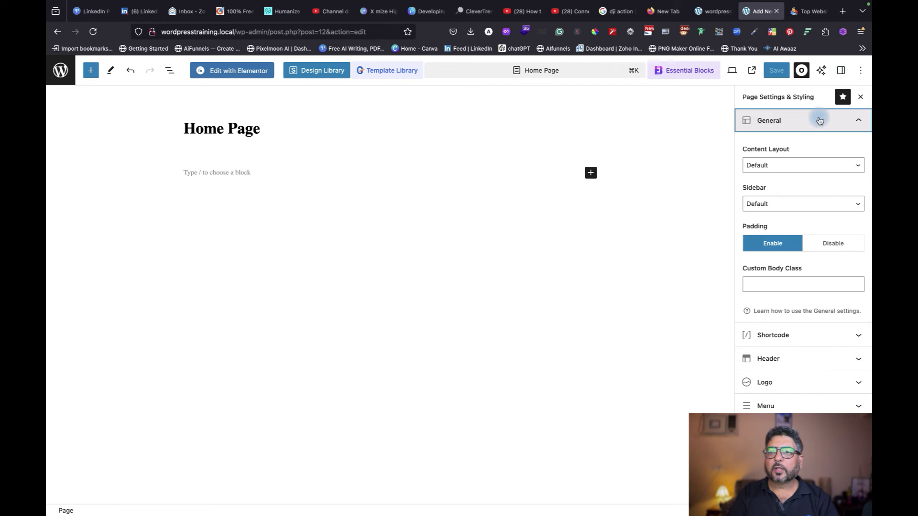
click(705, 15)
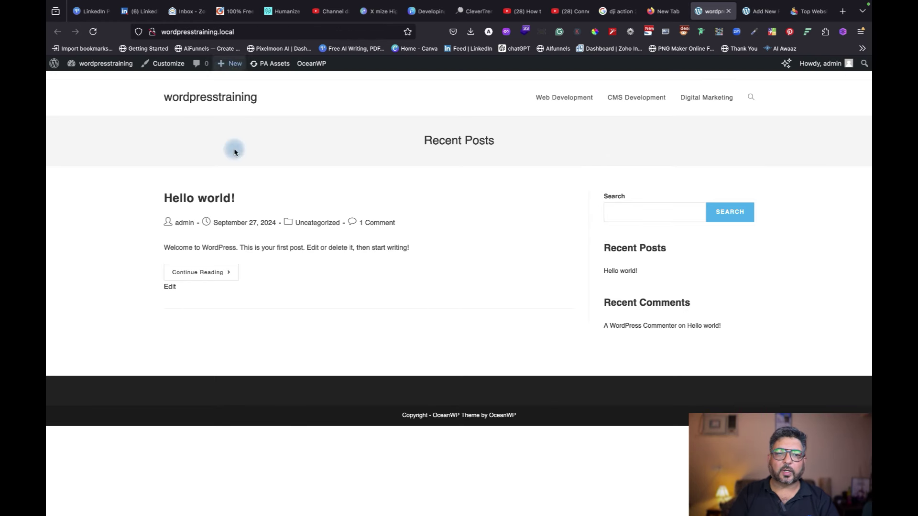
click(759, 12)
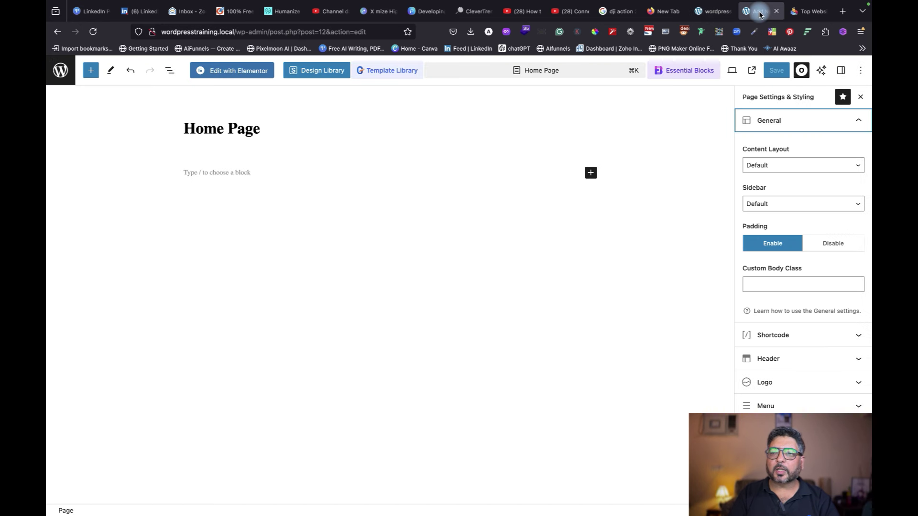
click(783, 164)
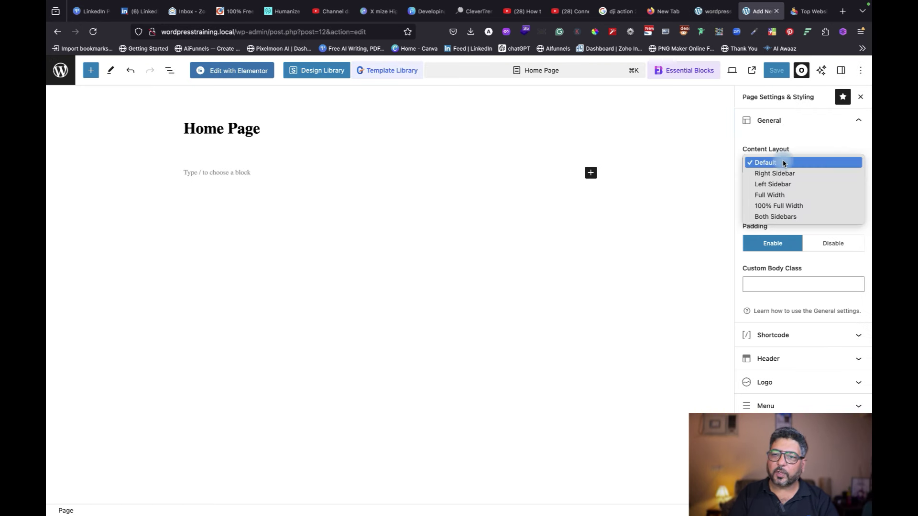
click(780, 206)
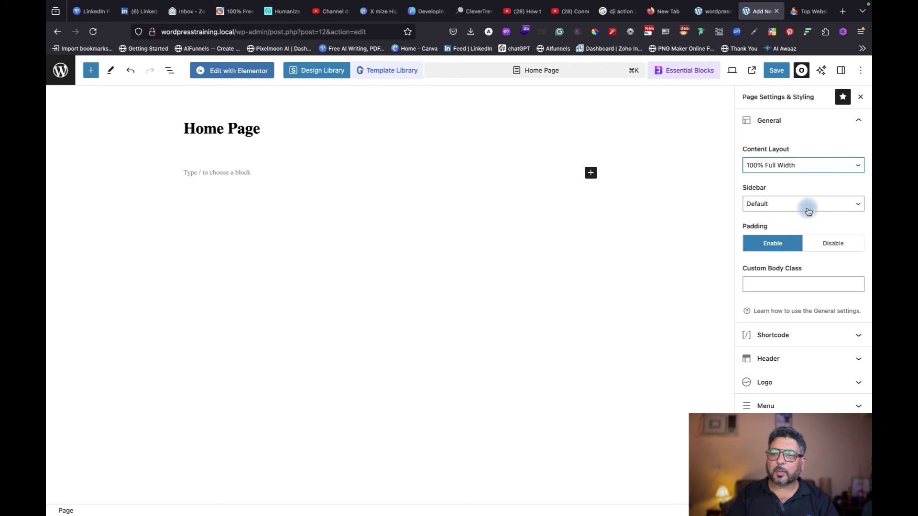
- Disable the top bar display in the Home Page's header settings, checking the local front page's header for comparison
scroll(807, 211, down, 2)
click(802, 306)
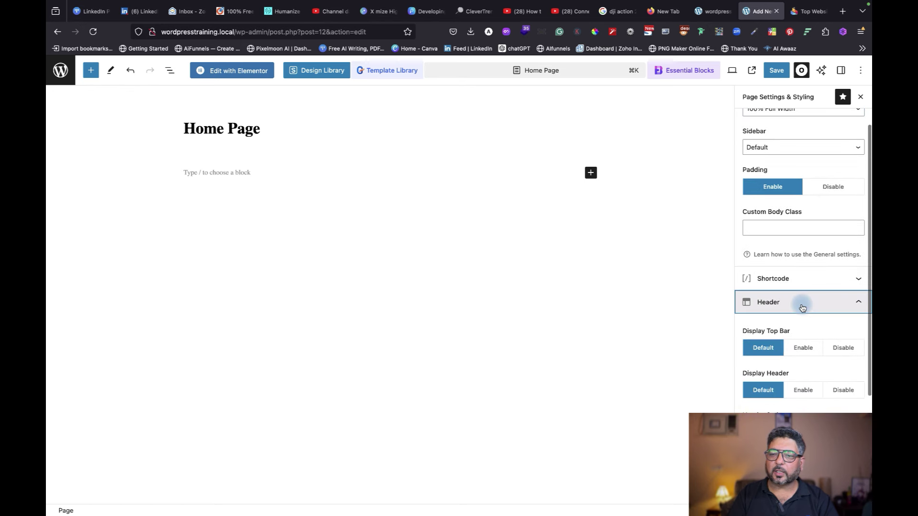
click(711, 11)
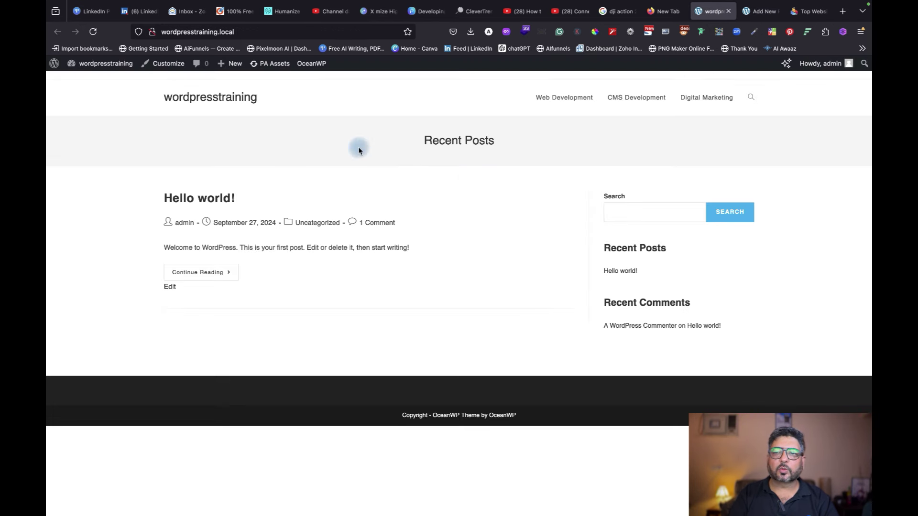
click(760, 12)
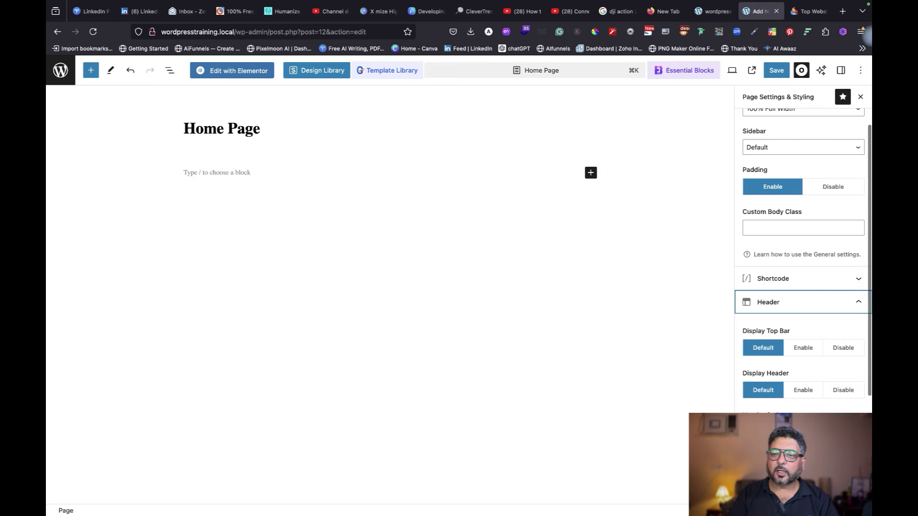
click(847, 353)
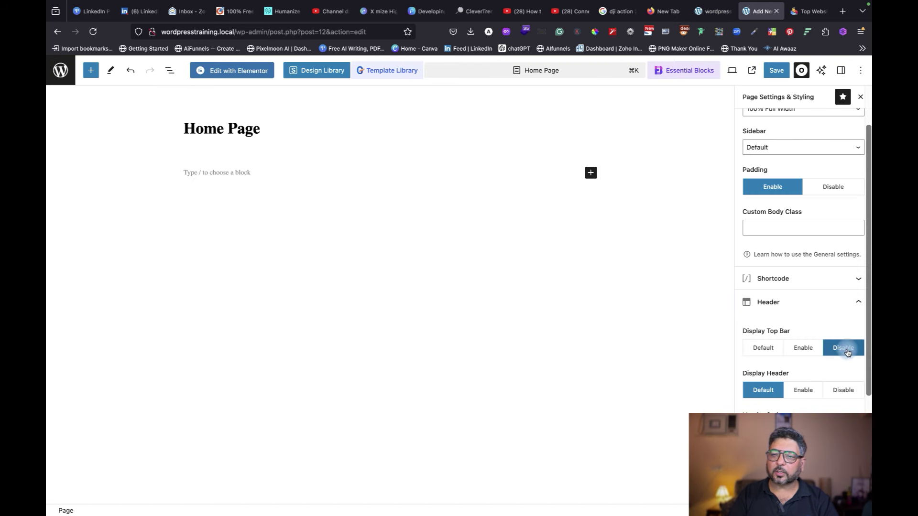
- Examine the Home Page's shortcode settings, including the fields before and after the page title, and collapse the section
click(847, 278)
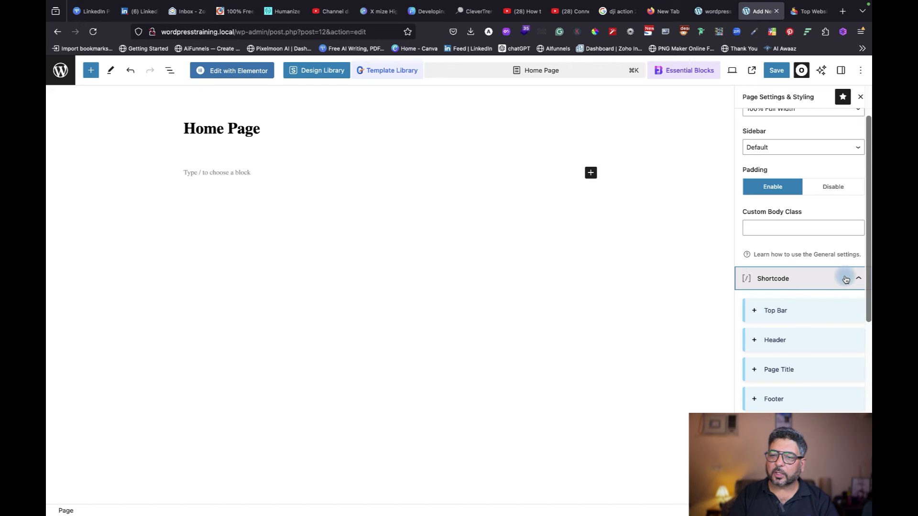
click(795, 373)
click(796, 373)
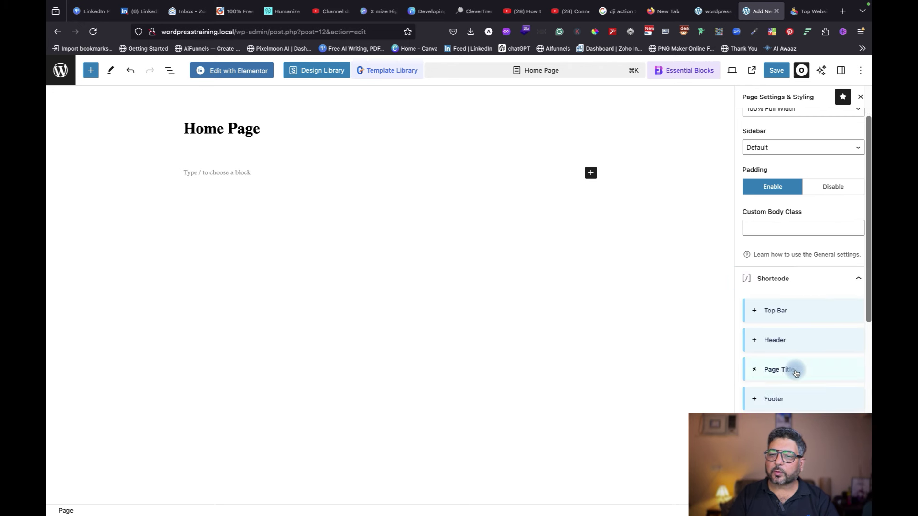
scroll(796, 373, down, 2)
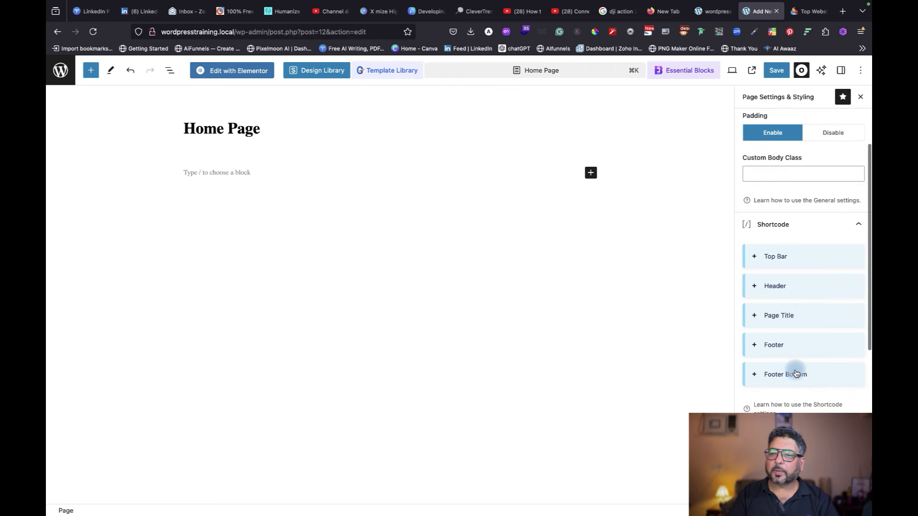
click(768, 314)
scroll(805, 388, down, 4)
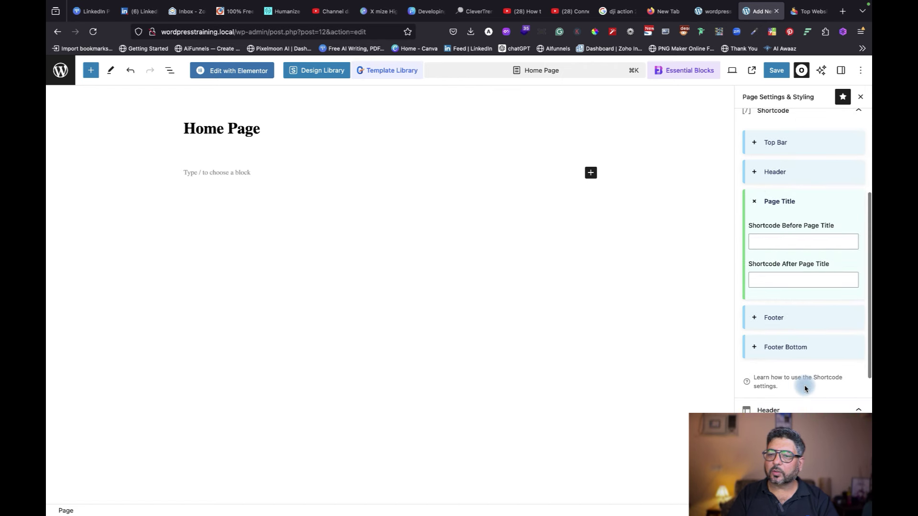
scroll(805, 389, down, 2)
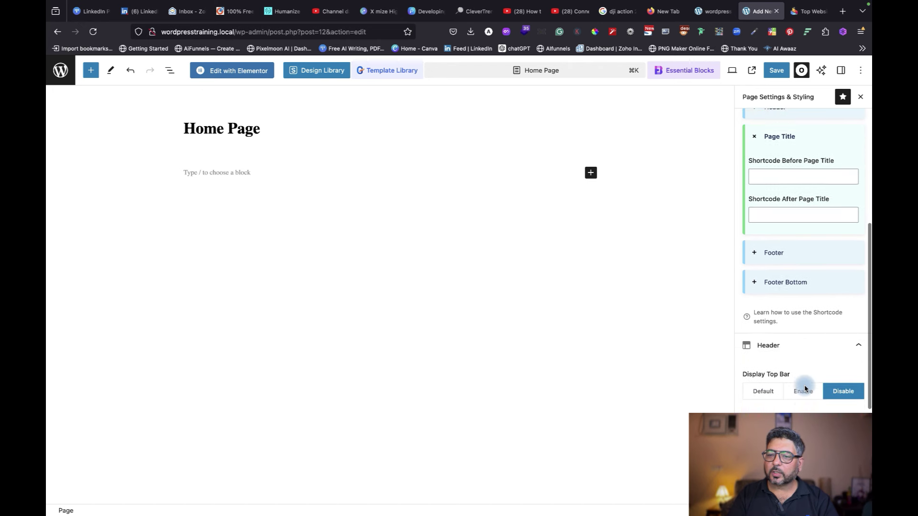
scroll(805, 388, up, 5)
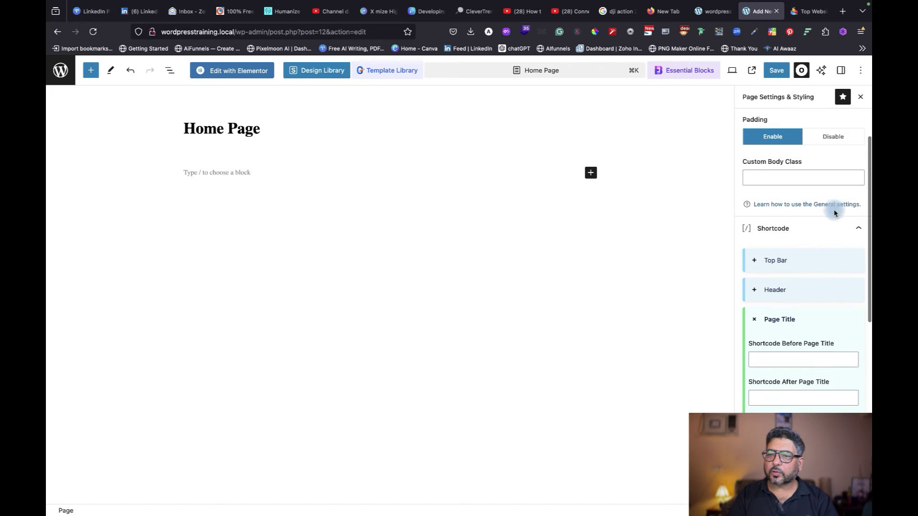
click(823, 228)
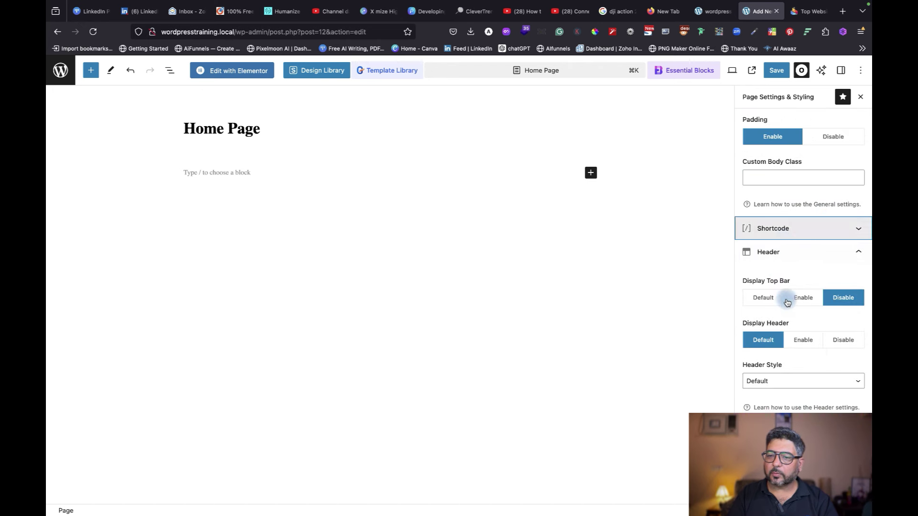
- Disable the page title display in the Home Page's title settings, checking the local front page's title area for comparison
scroll(784, 297, down, 4)
click(769, 373)
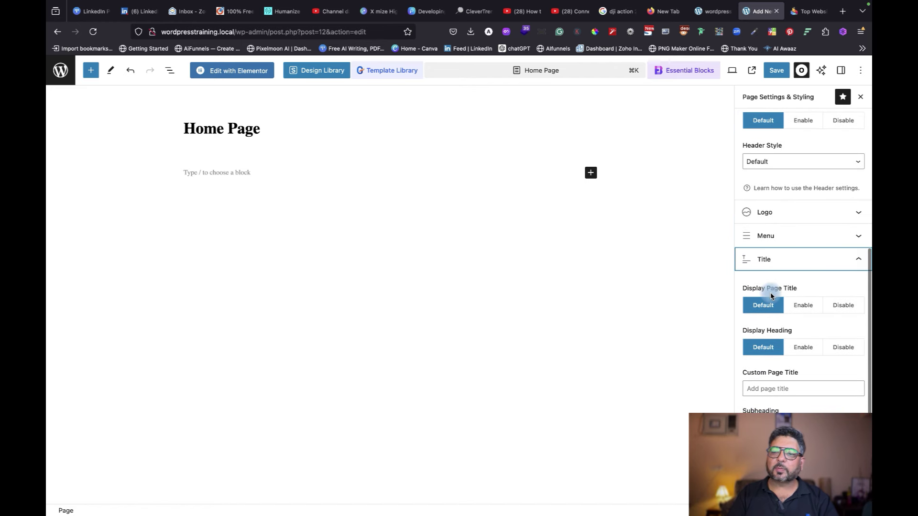
click(716, 11)
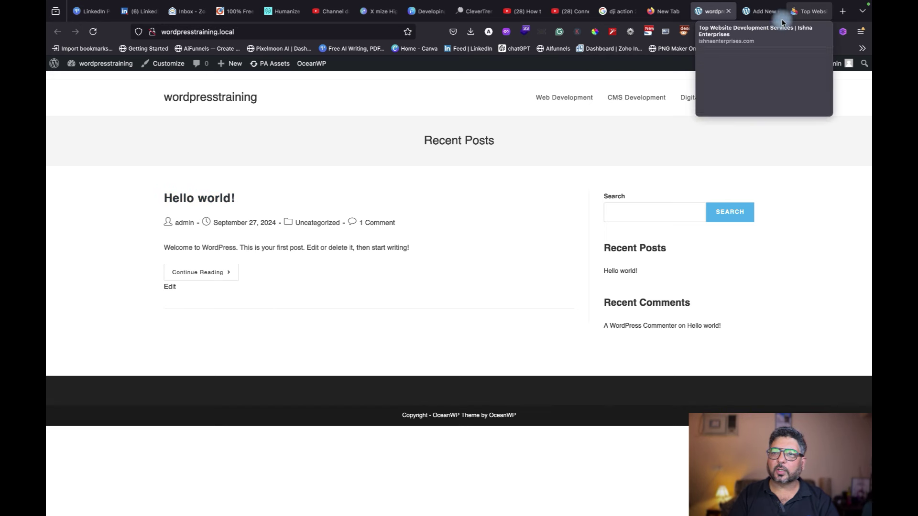
click(763, 13)
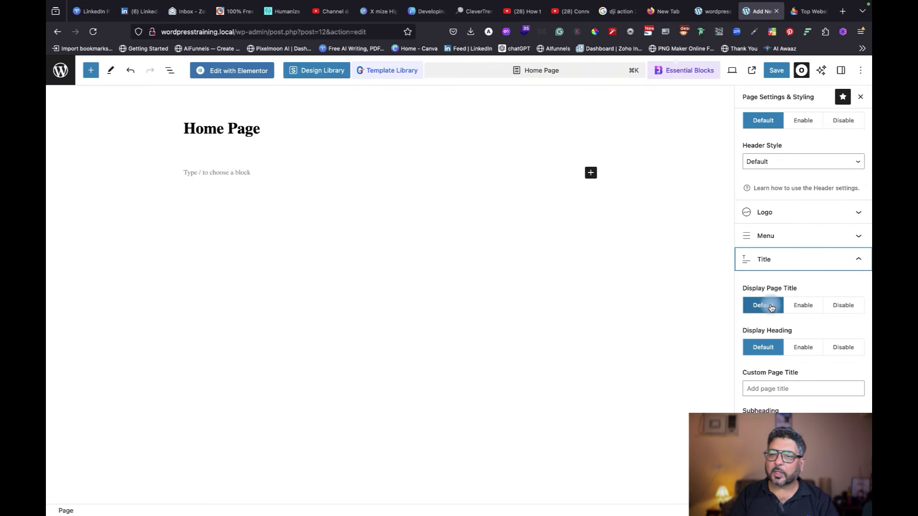
click(846, 305)
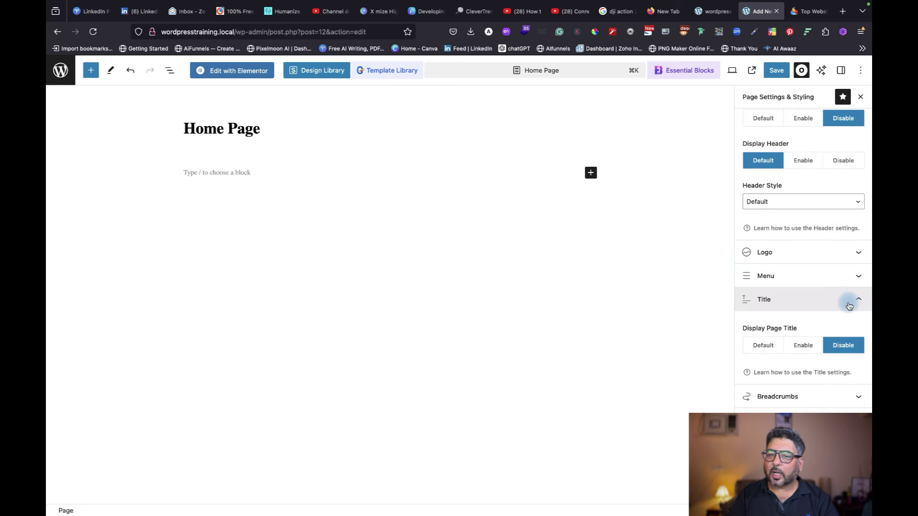
click(847, 348)
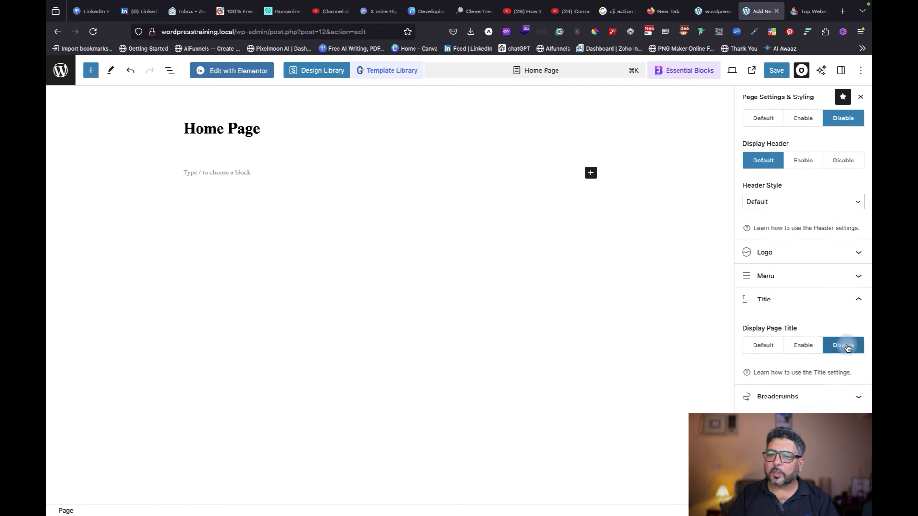
click(857, 303)
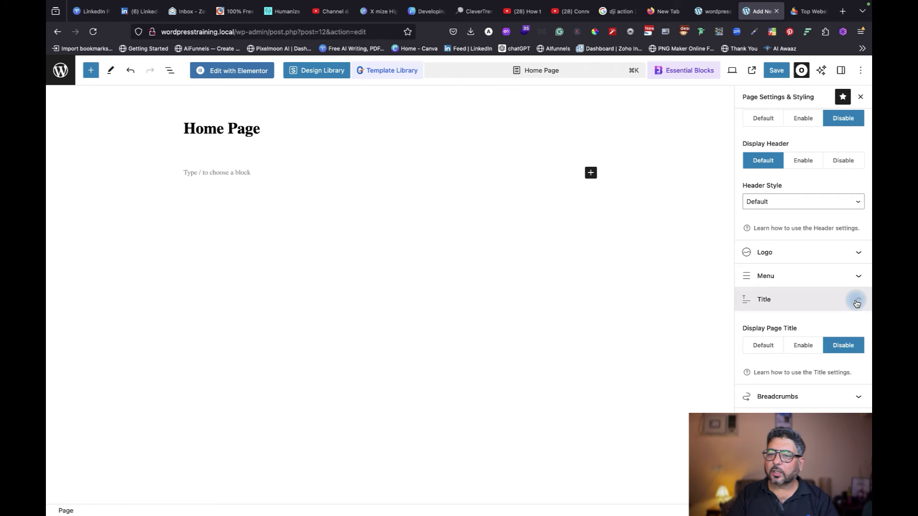
scroll(828, 367, down, 1)
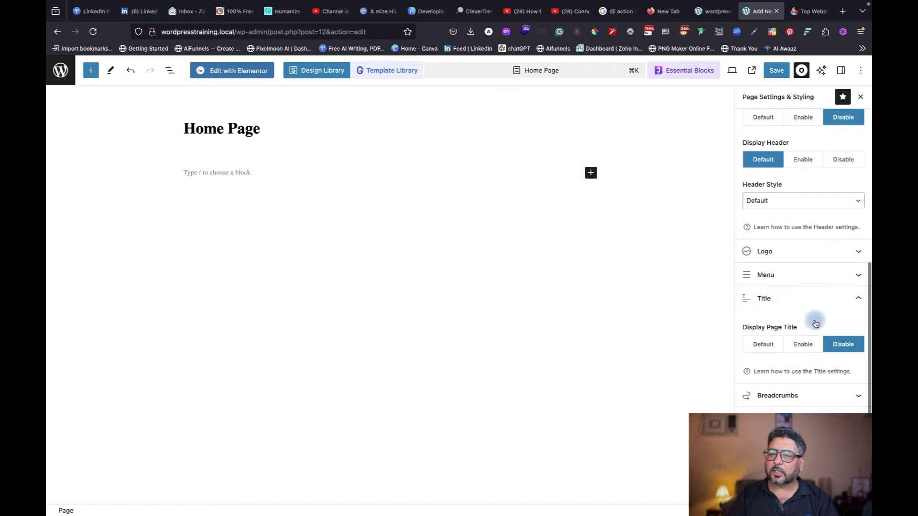
click(803, 345)
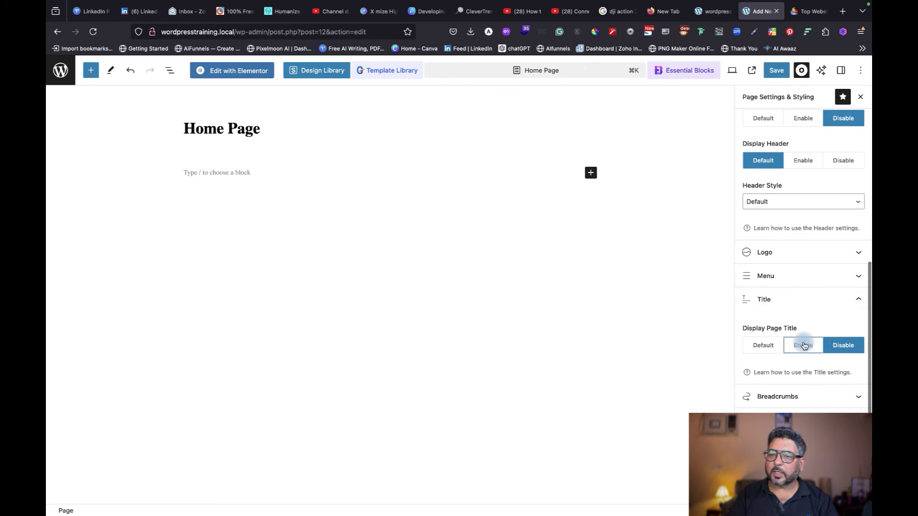
click(844, 388)
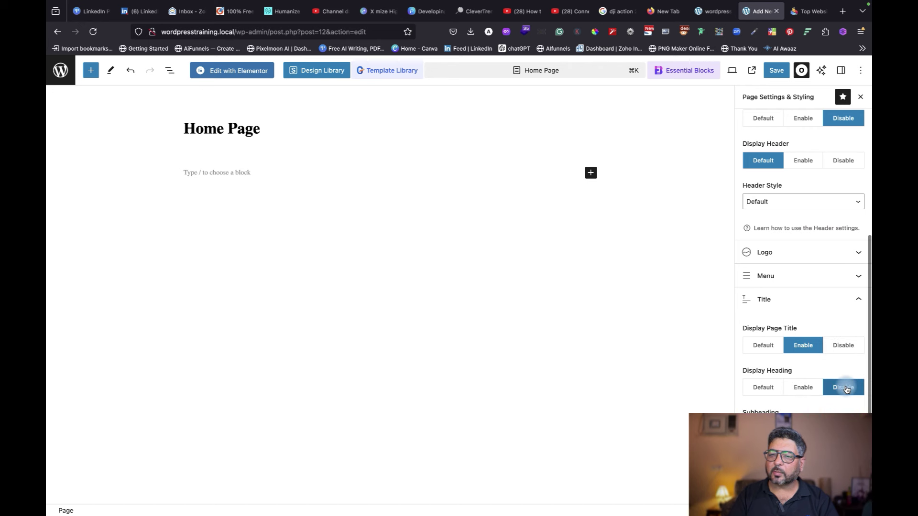
click(841, 346)
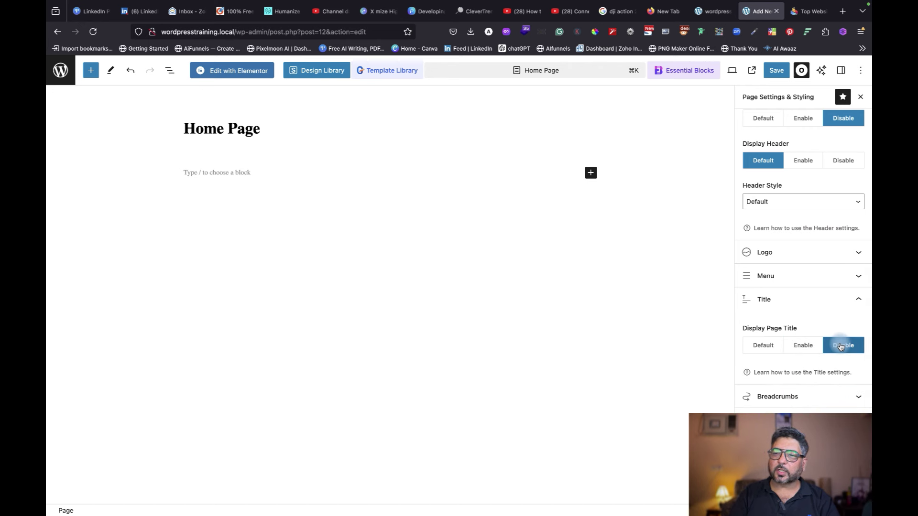
- Save the Home Page's settings and reload the local front page to check its title area
click(779, 71)
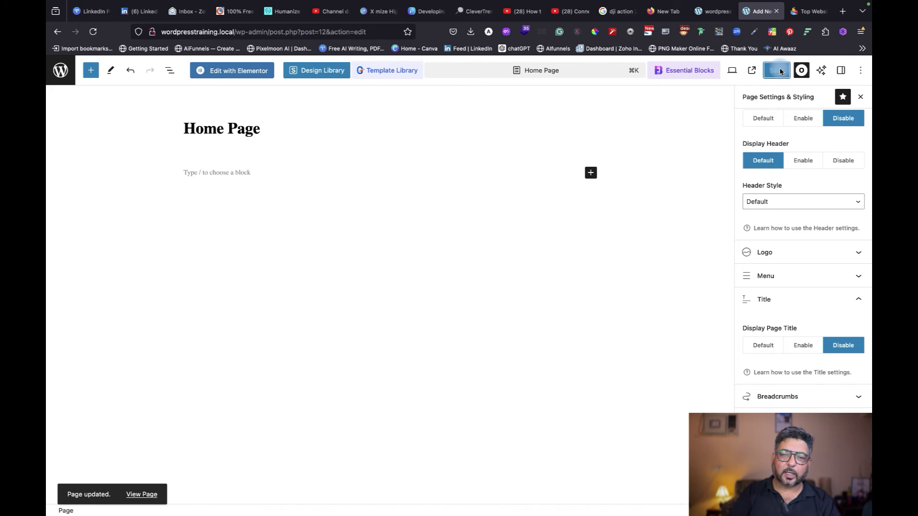
click(711, 11)
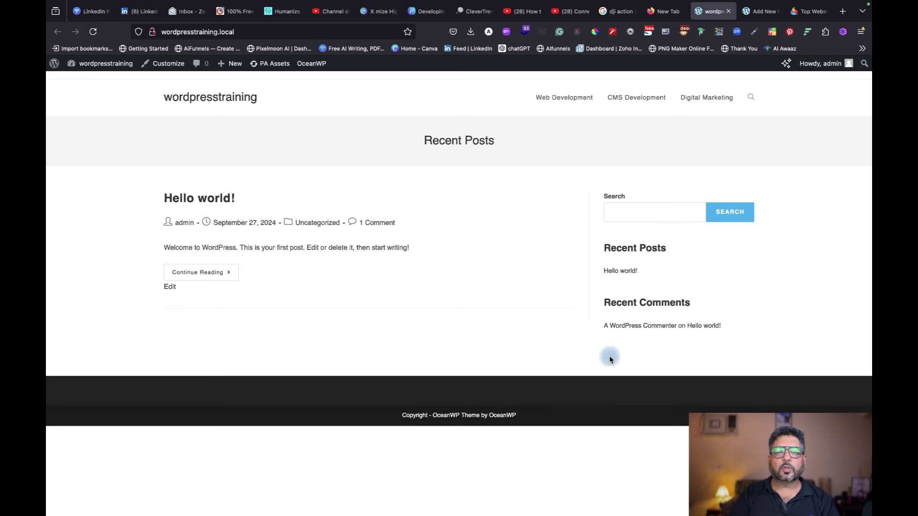
click(763, 13)
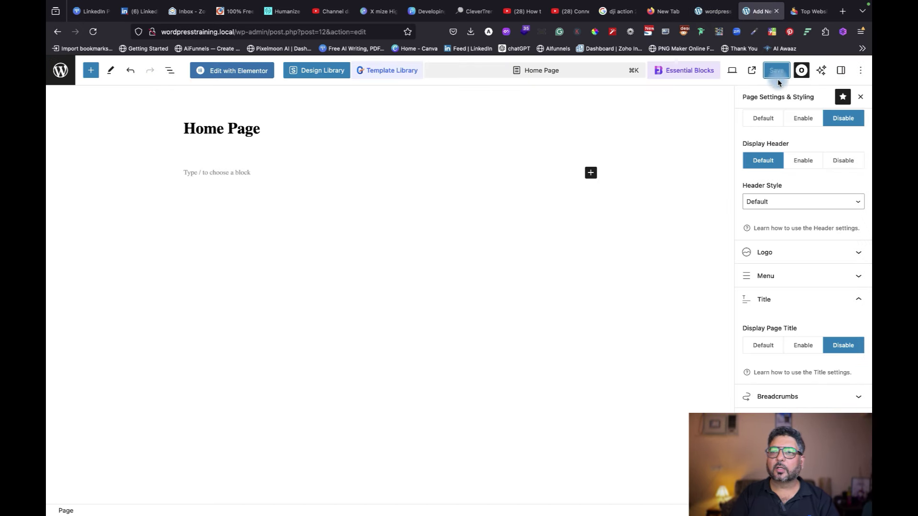
click(722, 13)
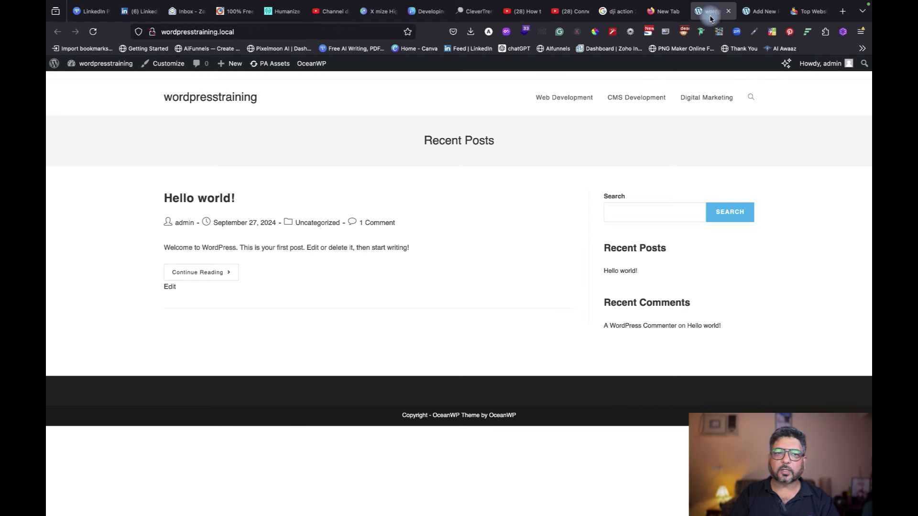
click(95, 36)
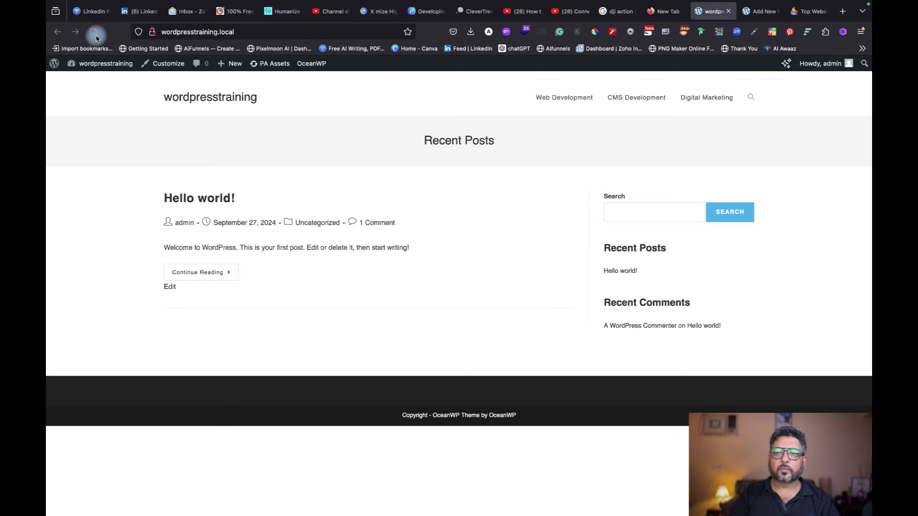
click(760, 11)
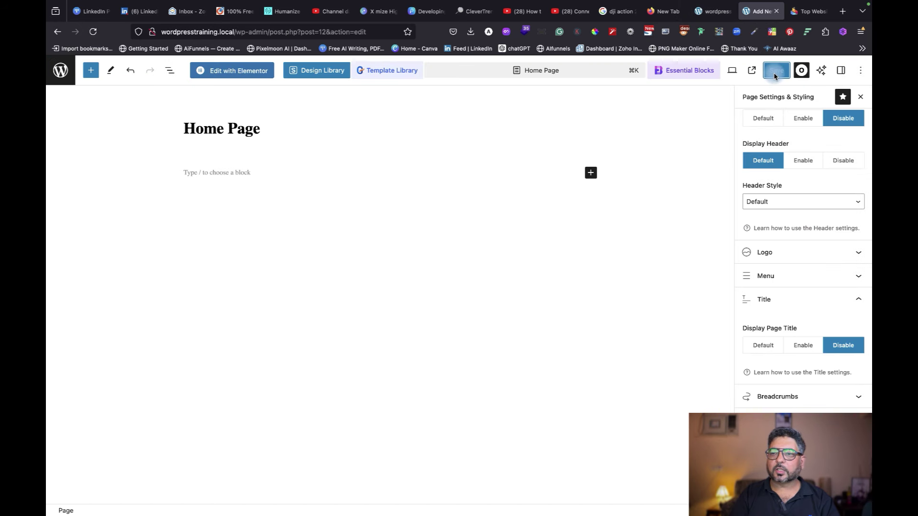
- Reload the Home Page editor and review the saved General, Header and Title settings under Page Settings & Styling
click(786, 299)
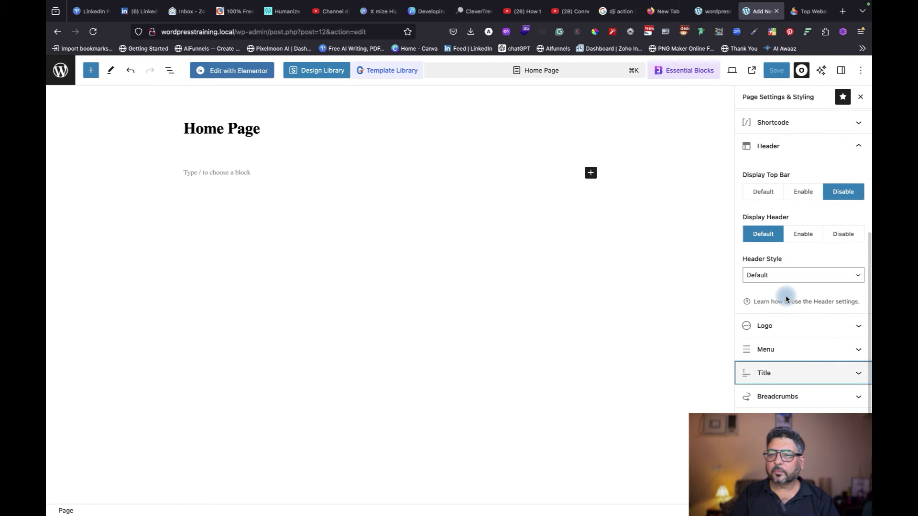
click(84, 33)
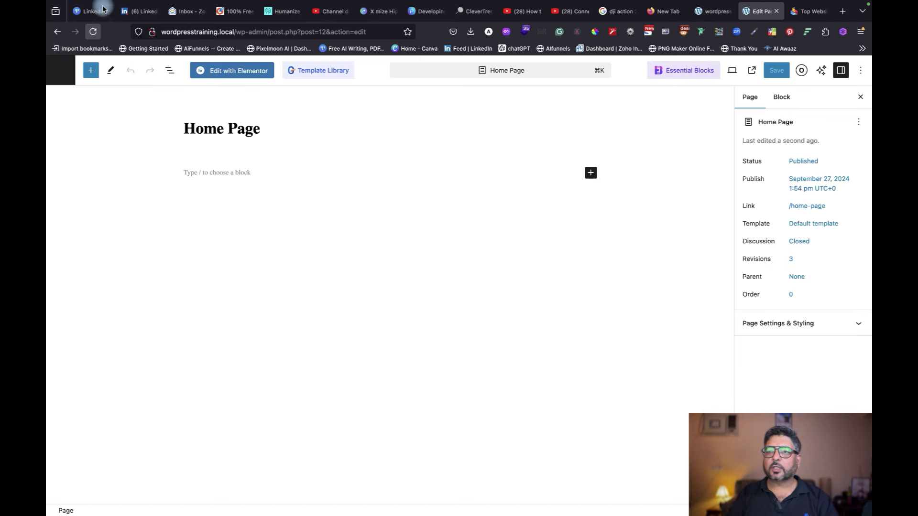
click(801, 70)
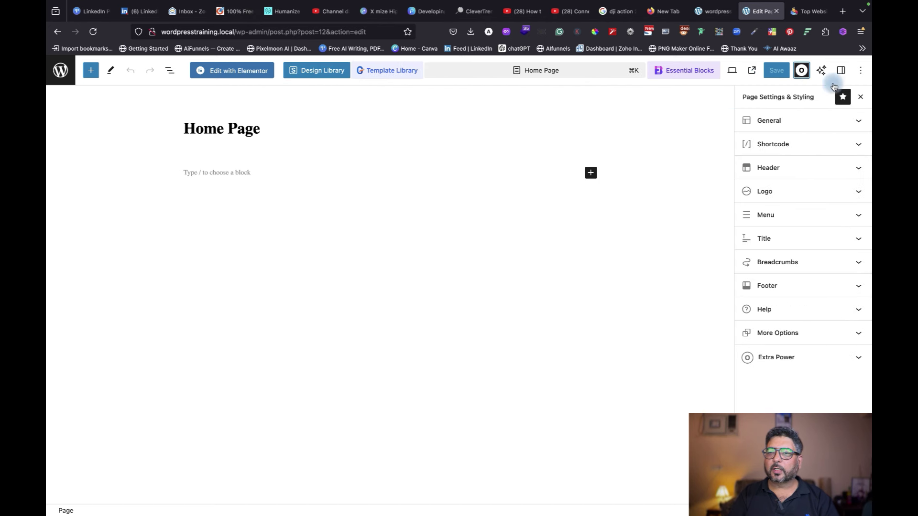
click(820, 128)
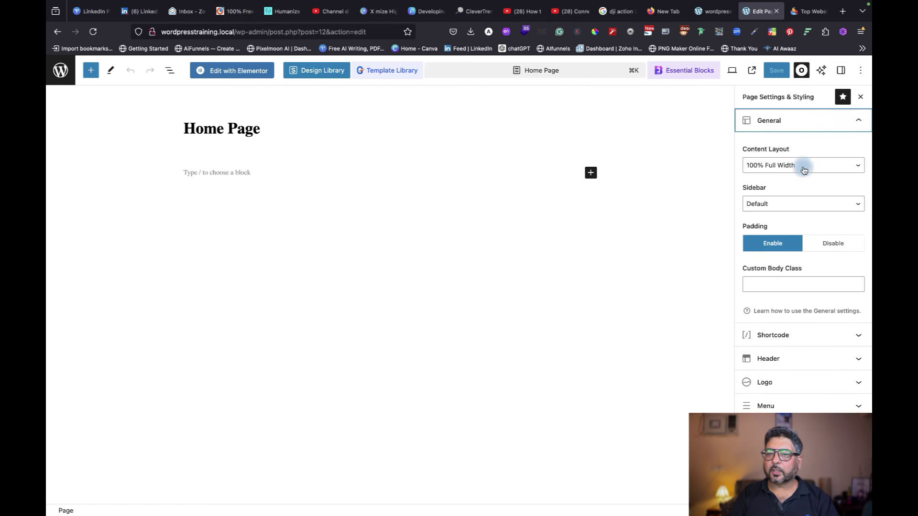
click(795, 126)
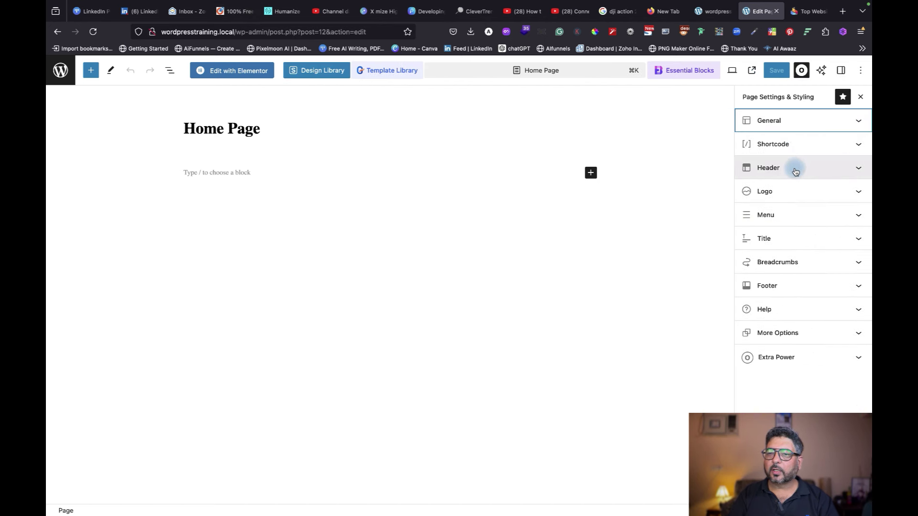
click(794, 169)
click(801, 173)
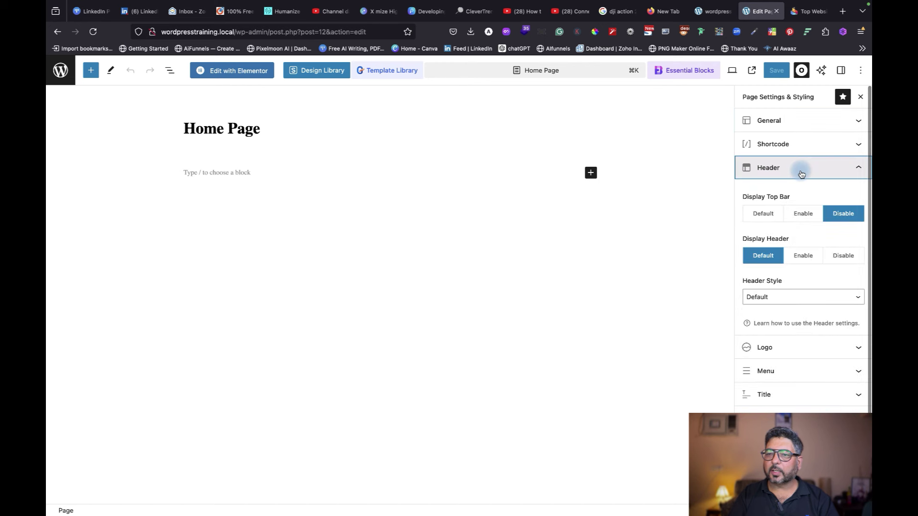
click(820, 238)
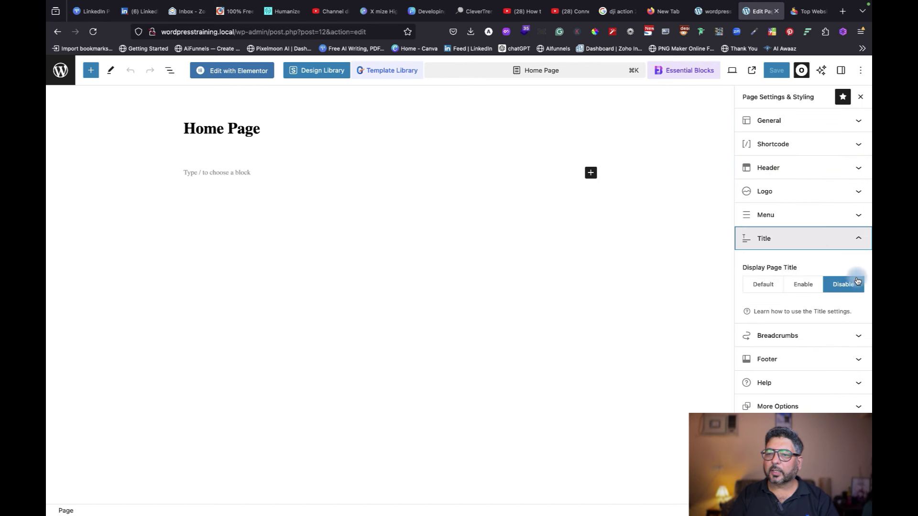
click(853, 288)
click(803, 243)
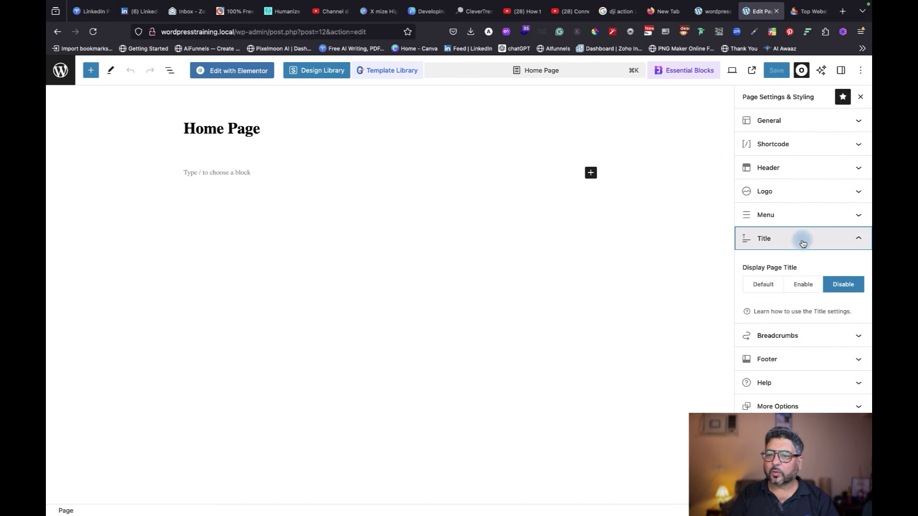
click(803, 243)
click(778, 71)
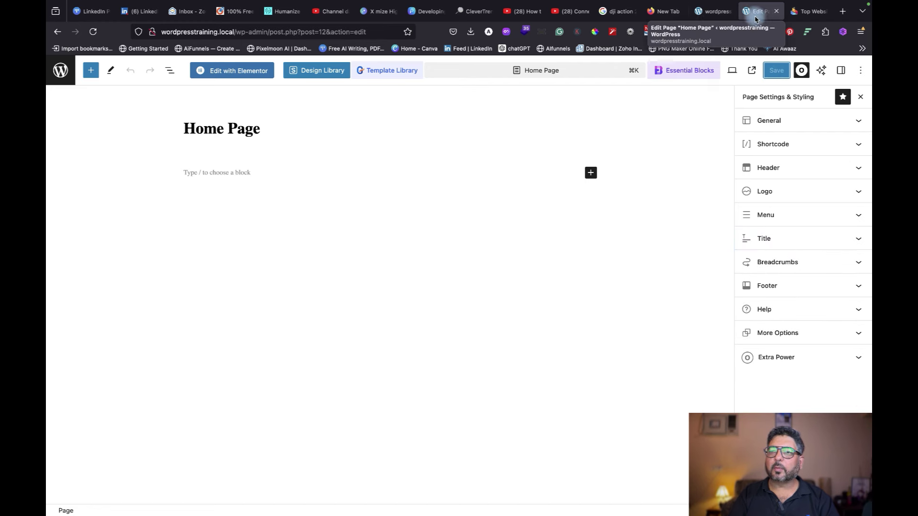
- Reload the local front page to check its header and title area, and start entering the Home Page's own address
click(709, 11)
key(ctrl+r)
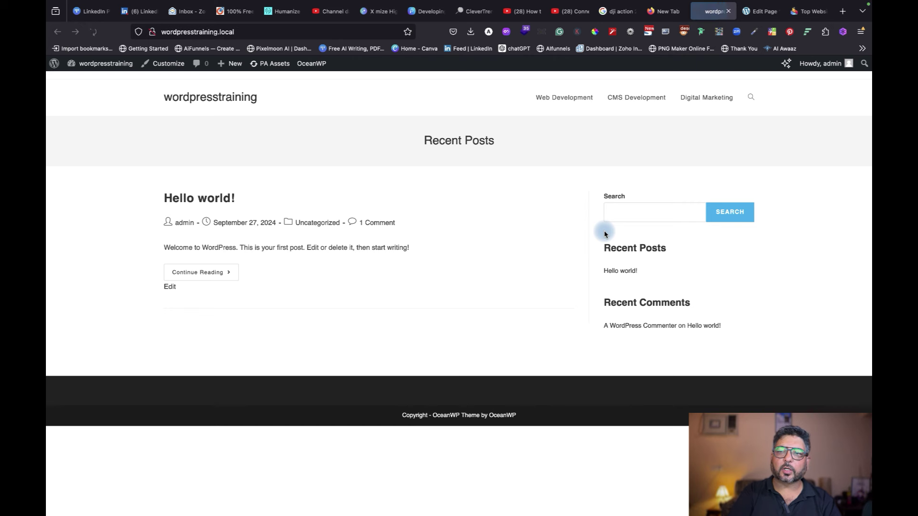
key(ctrl+r)
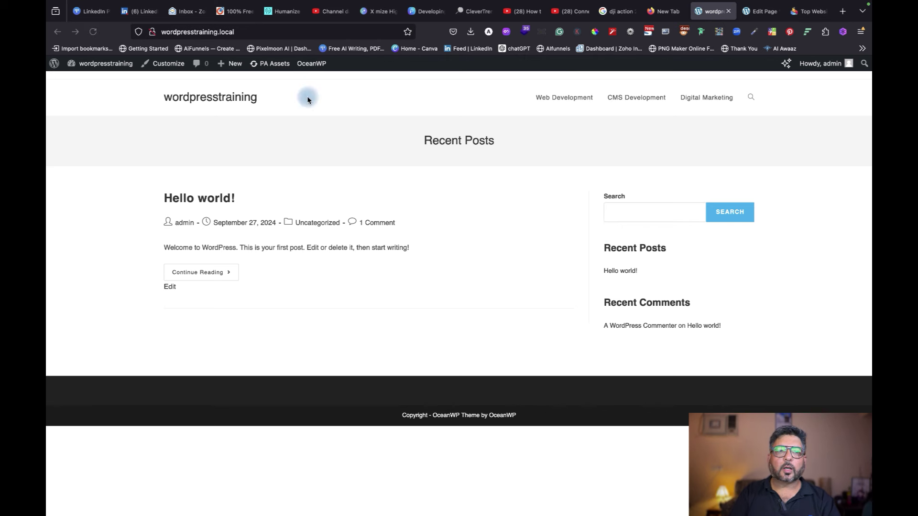
click(256, 33)
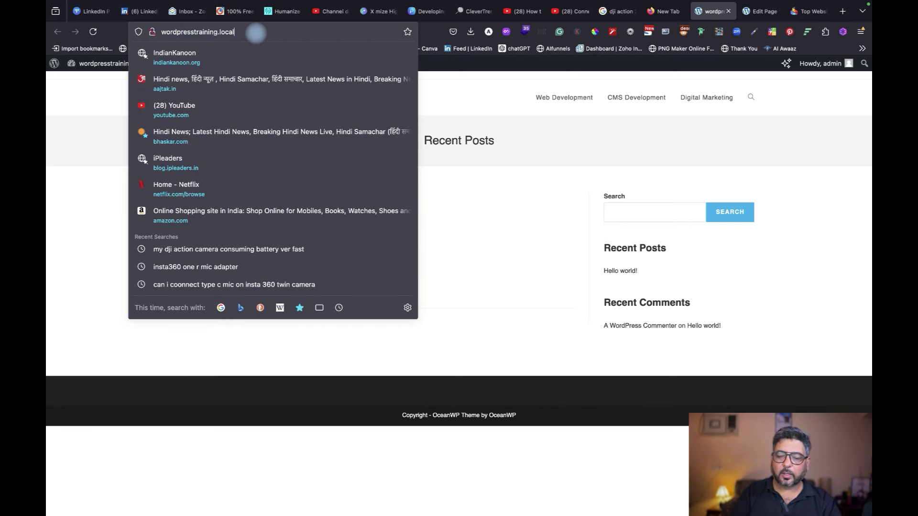
text(/ho)
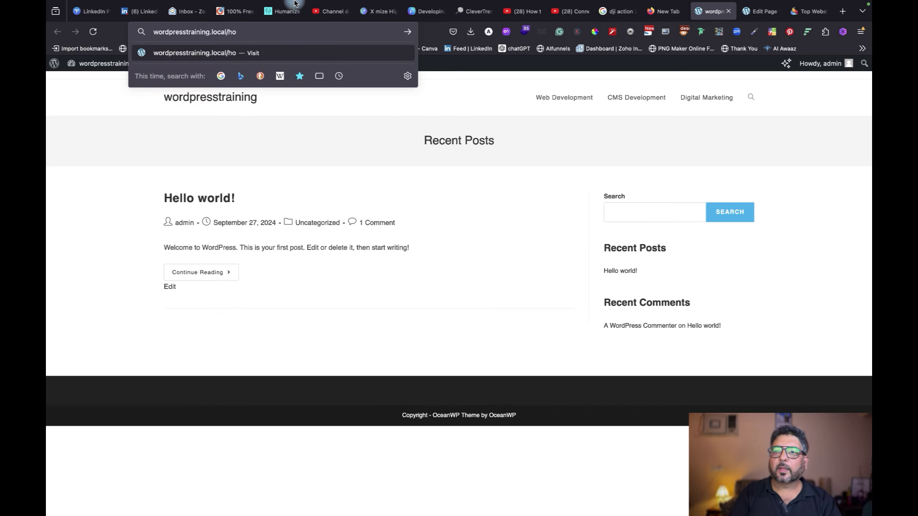
- Leave the Home Page editor for the list of all pages and view the published Home Page
click(757, 13)
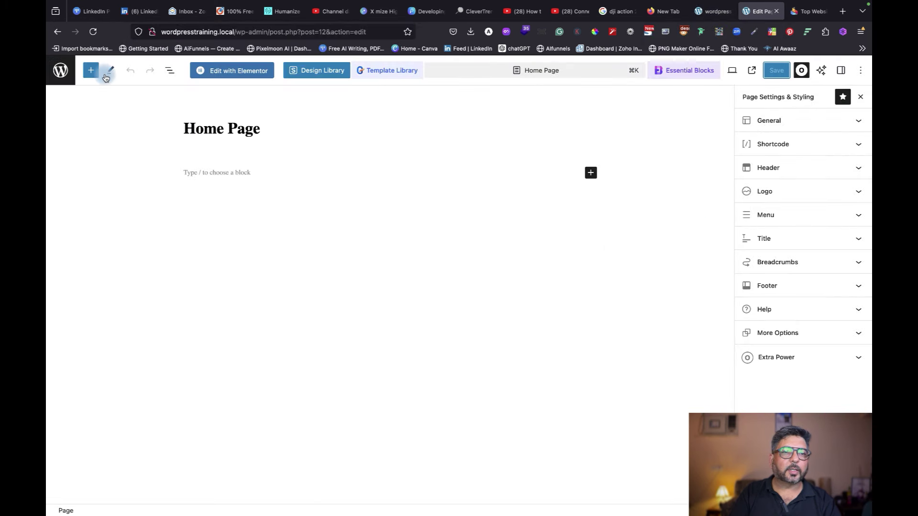
click(860, 72)
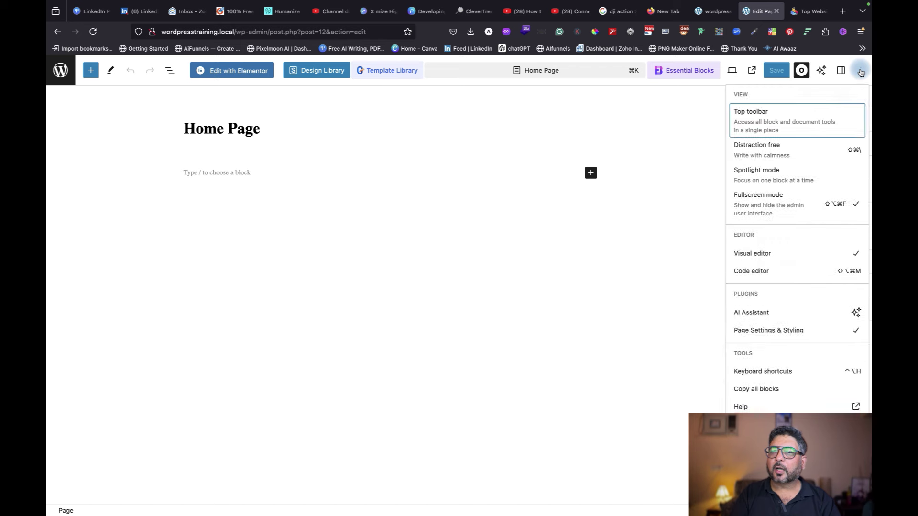
click(689, 135)
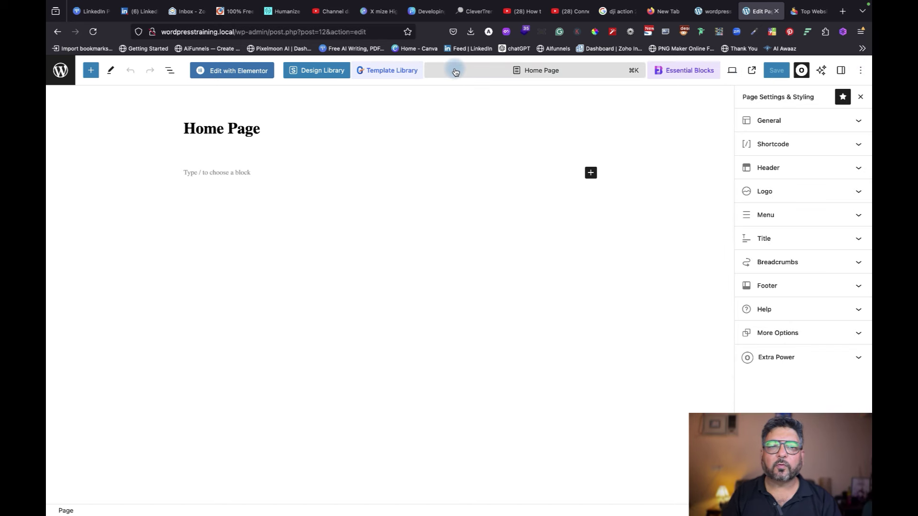
click(61, 73)
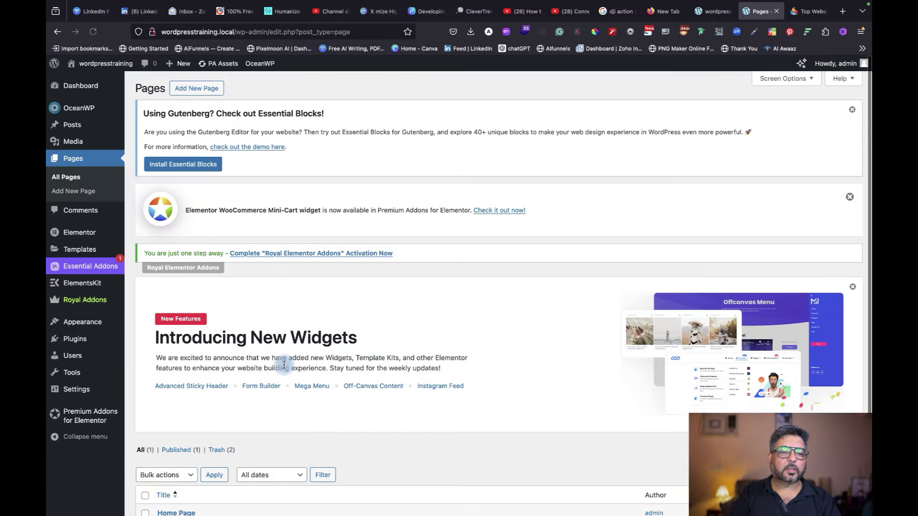
scroll(284, 368, down, 2)
mouse_move(194, 427)
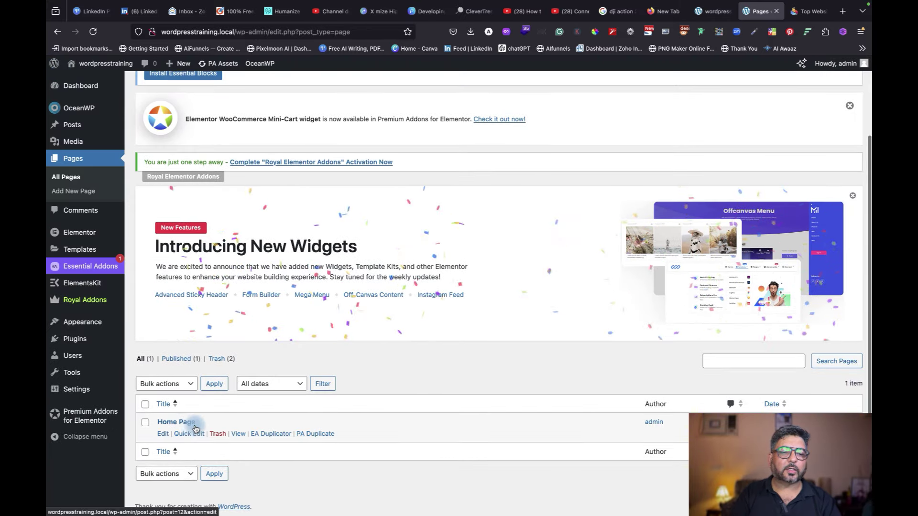
click(238, 435)
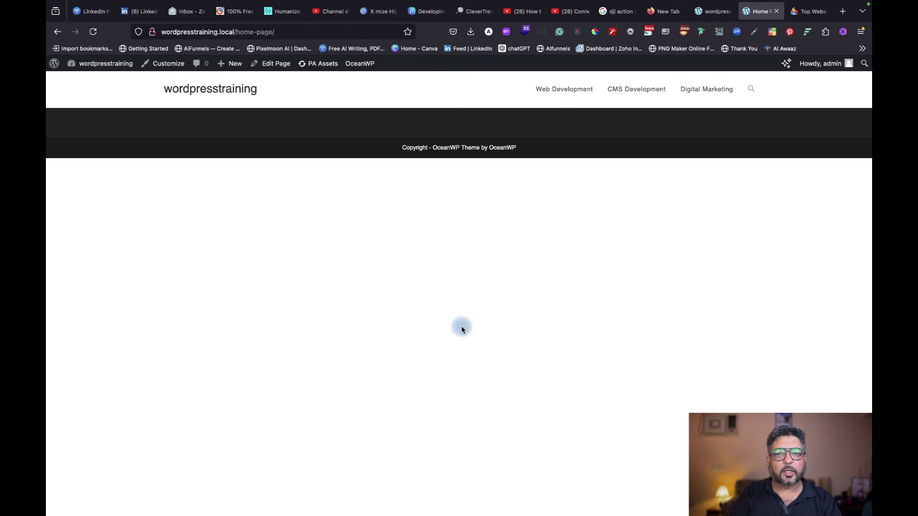
- Return to the list of all pages and duplicate the Home Page with EA Duplicator
click(57, 33)
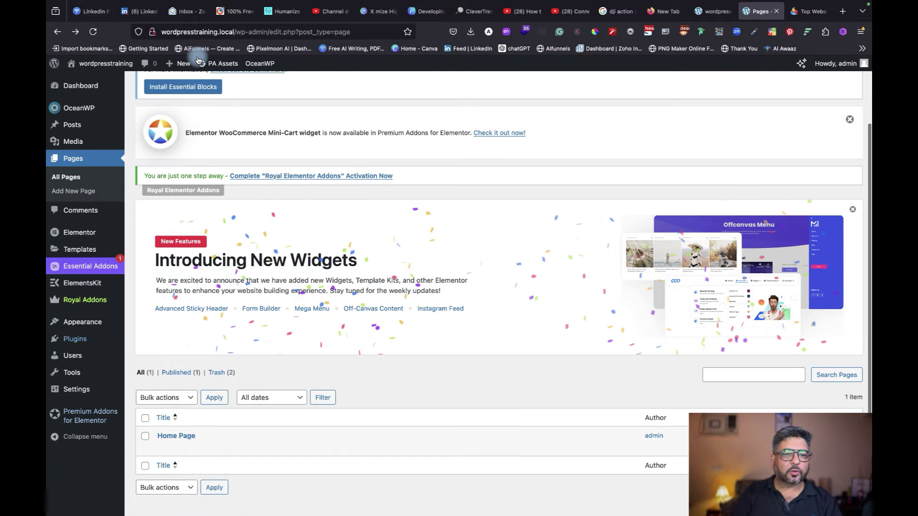
mouse_move(259, 432)
scroll(258, 433, down, 1)
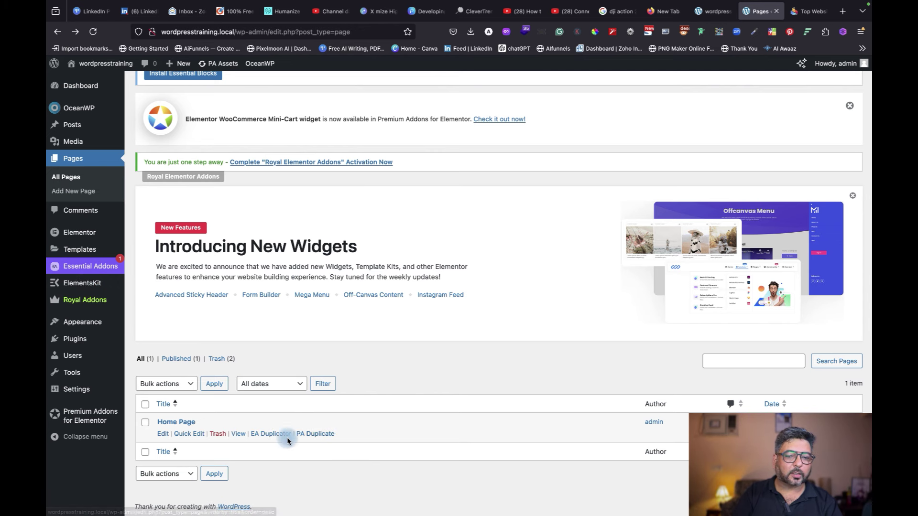
click(277, 435)
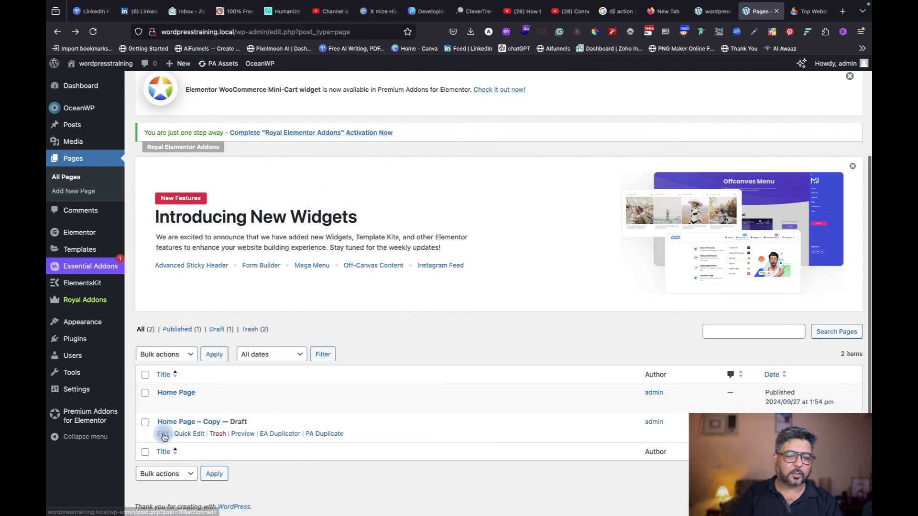
- Rename the Home Page copy to About Us through Quick Edit and set its status to Published
click(187, 433)
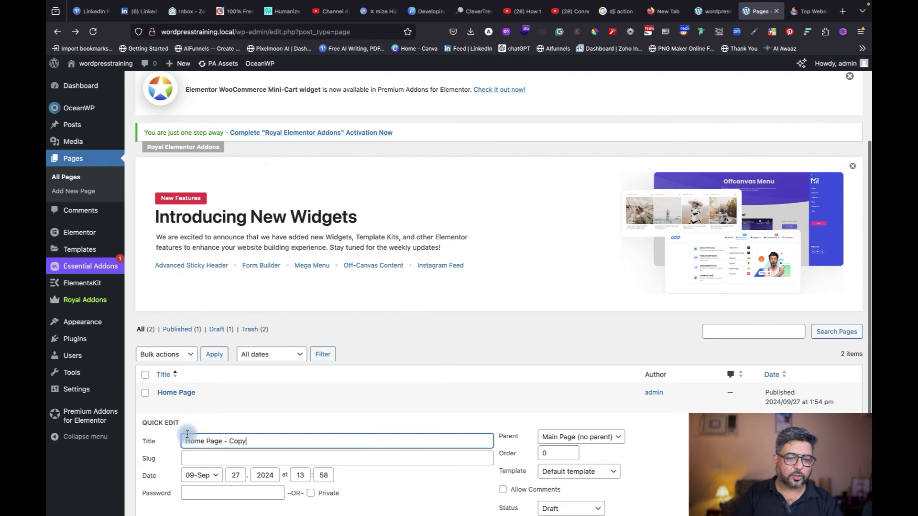
drag(256, 442, 167, 435)
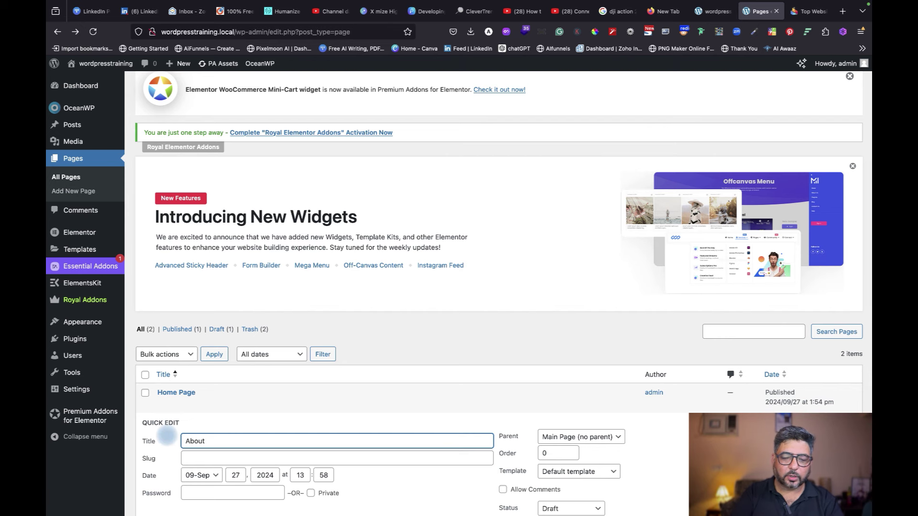
scroll(354, 410, down, 4)
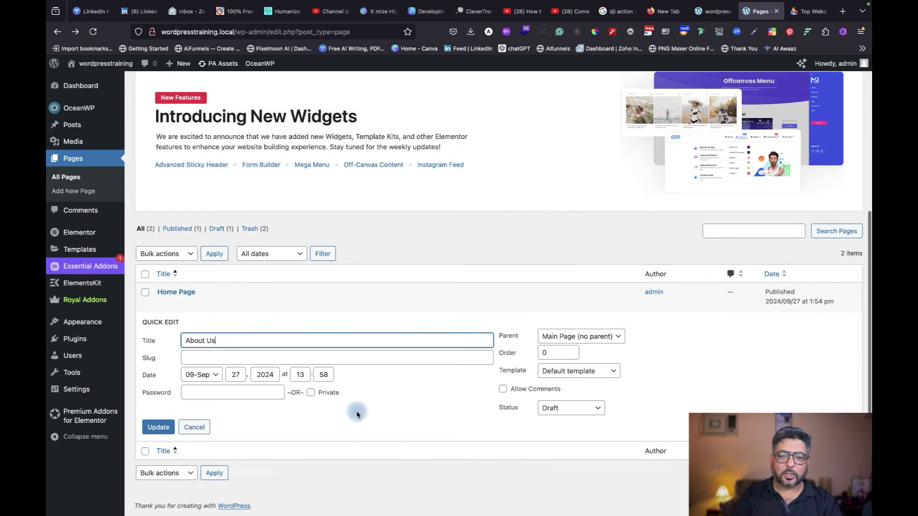
click(573, 411)
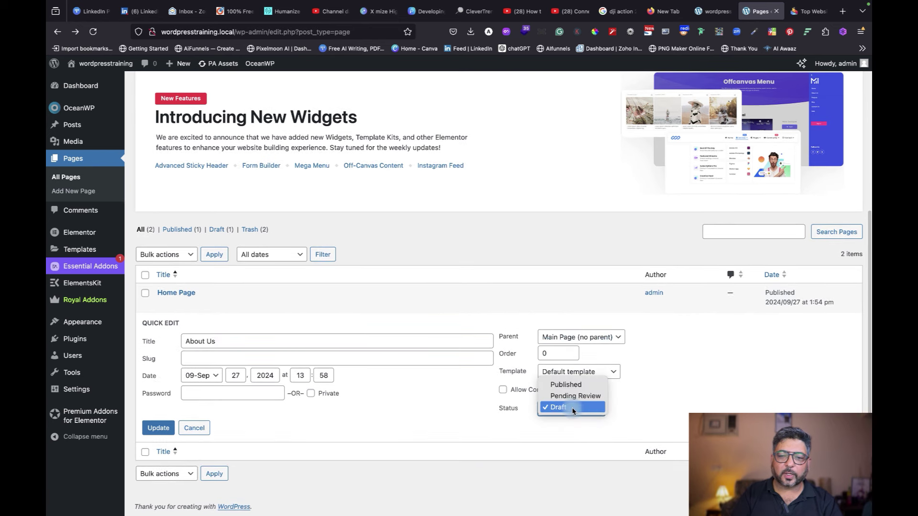
click(573, 384)
click(159, 430)
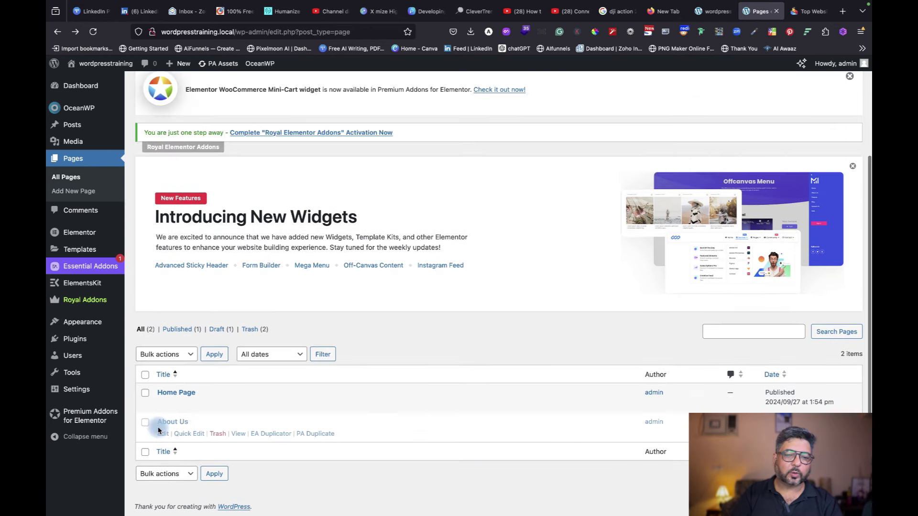
- Duplicate the About Us page with EA Duplicator and find the copy in the page list
scroll(452, 325, up, 3)
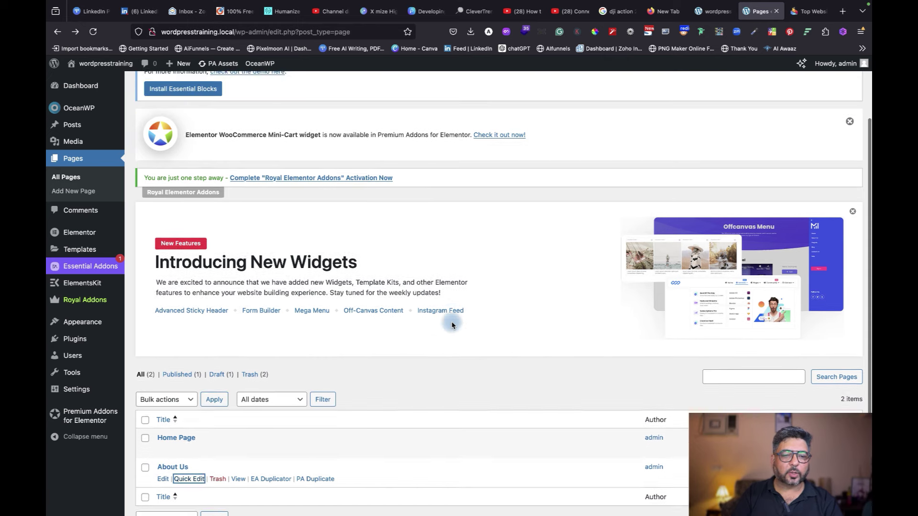
scroll(452, 325, down, 3)
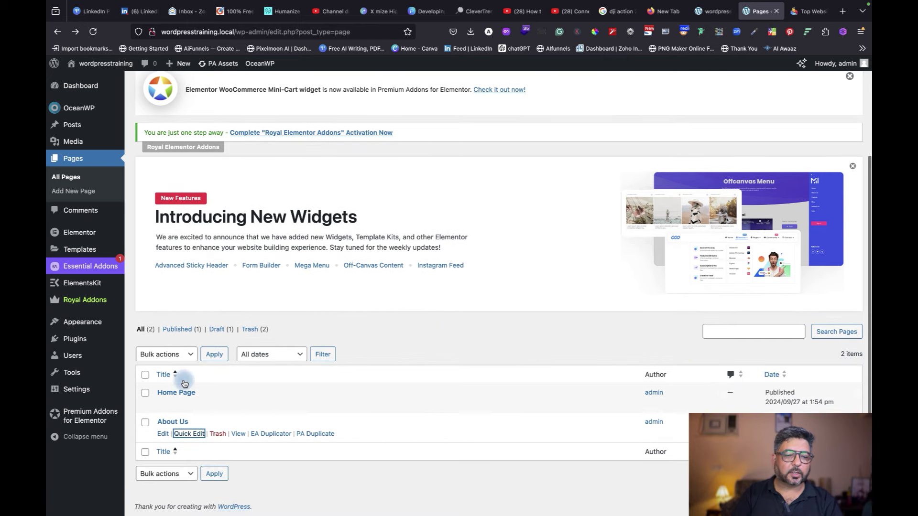
click(271, 434)
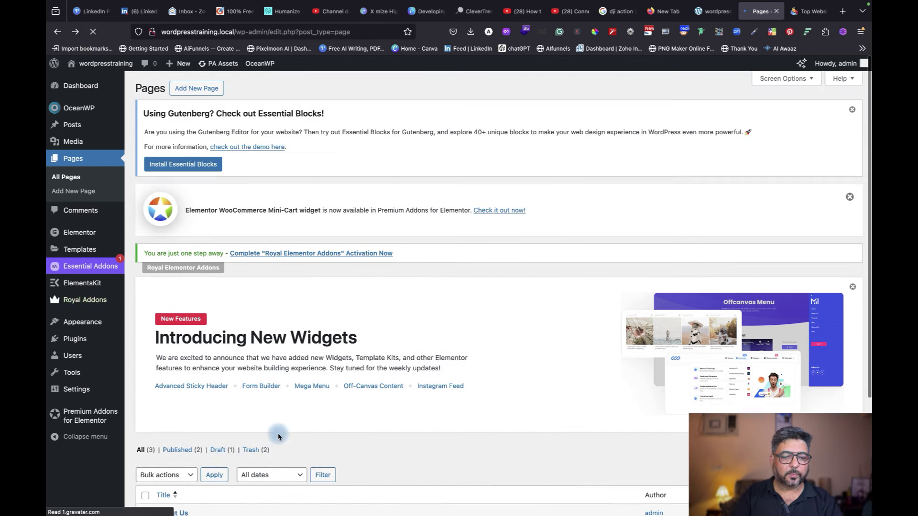
scroll(278, 436, down, 4)
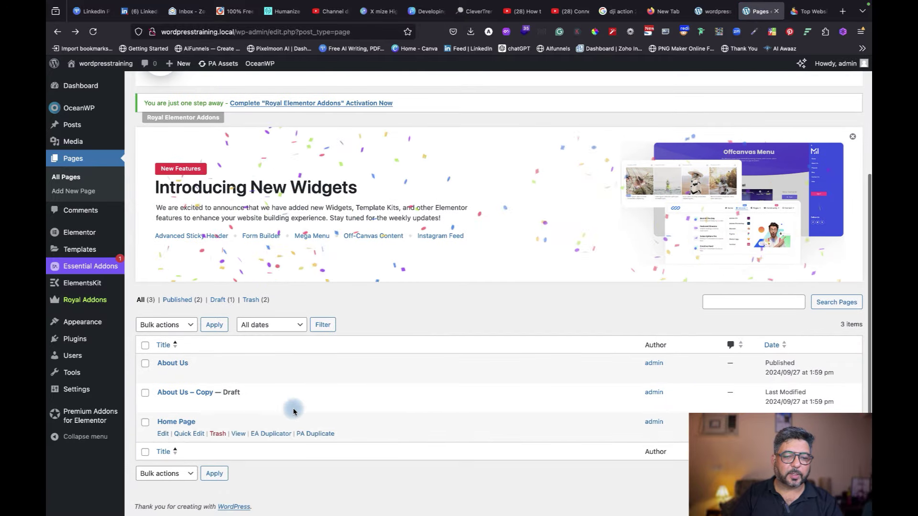
- Rename the About Us copy to Contact Us through Quick Edit and set its status to Published
click(189, 406)
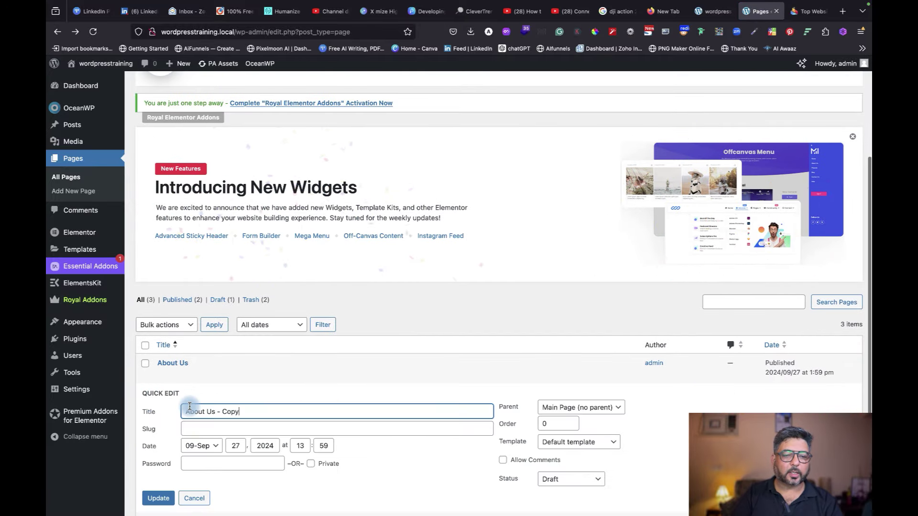
drag(262, 412, 164, 401)
text(Contact Us)
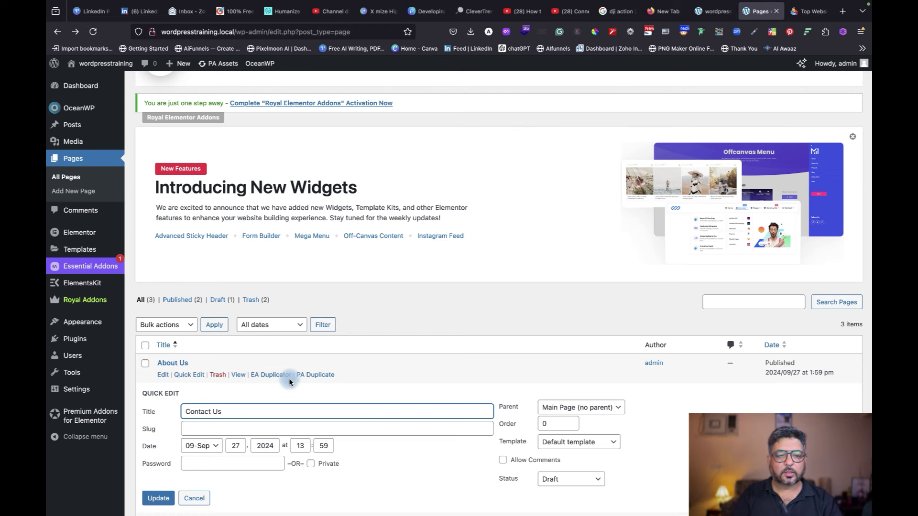
scroll(288, 378, down, 2)
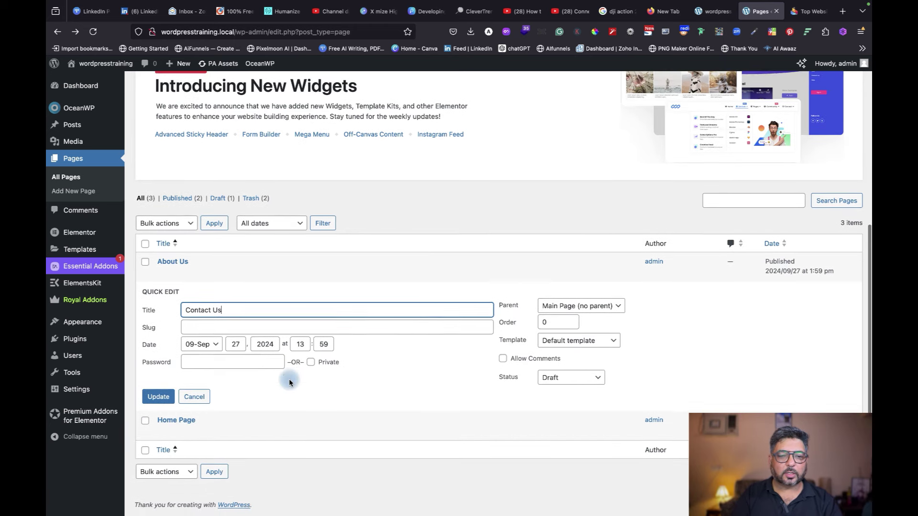
click(562, 378)
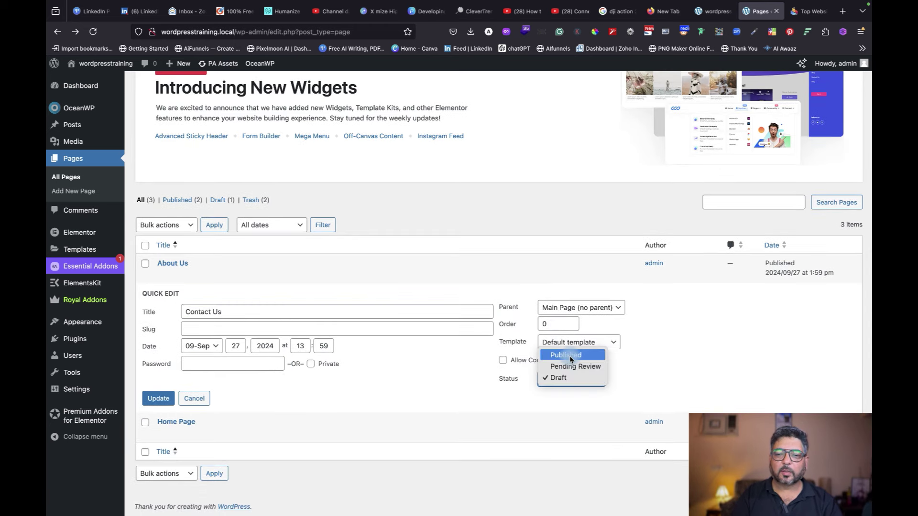
click(570, 357)
click(158, 400)
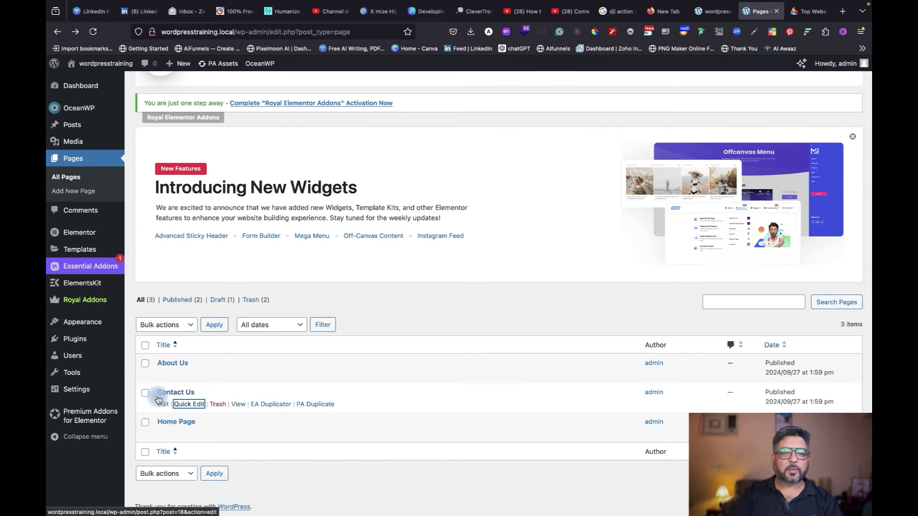
- Check the Web Development entries on the reference site, and duplicate the local Contact Us page with EA Duplicator
click(809, 11)
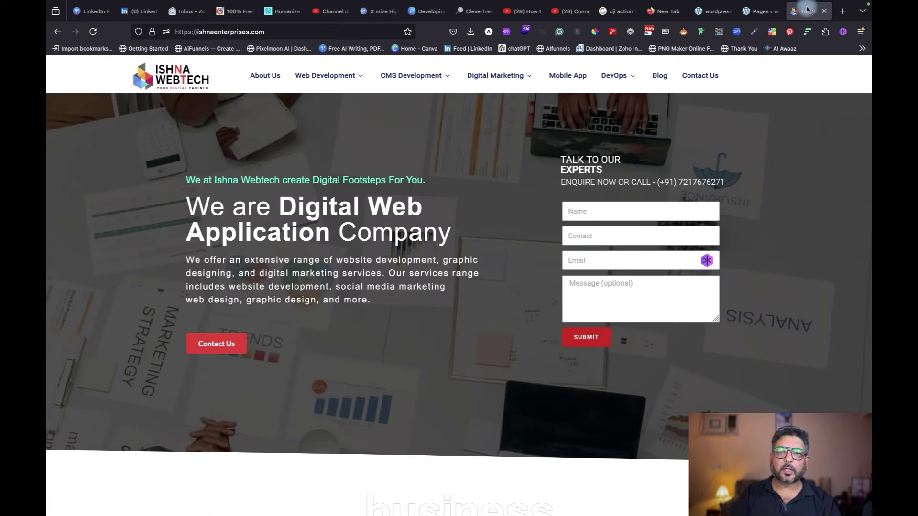
mouse_move(332, 71)
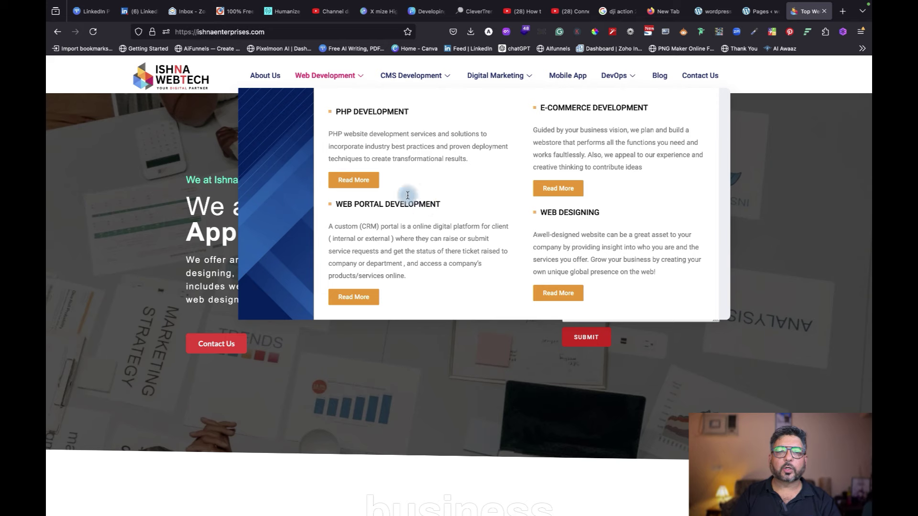
click(763, 6)
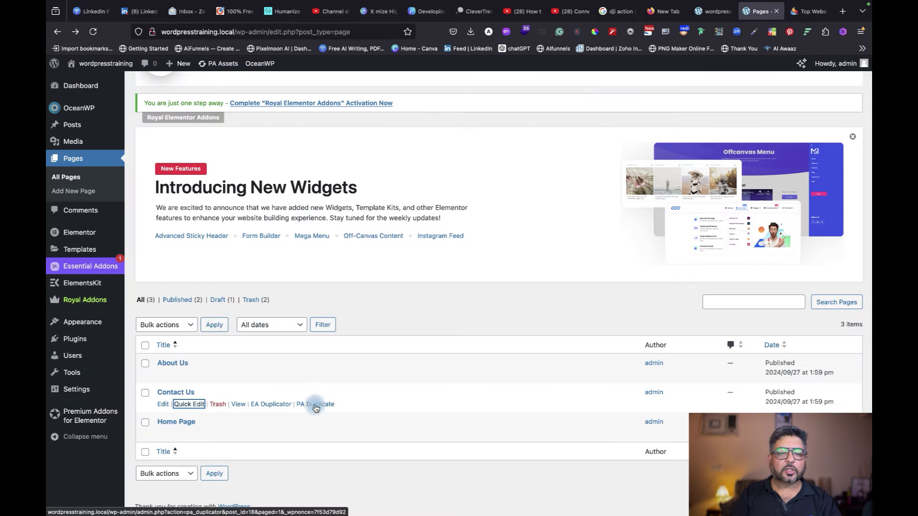
click(274, 408)
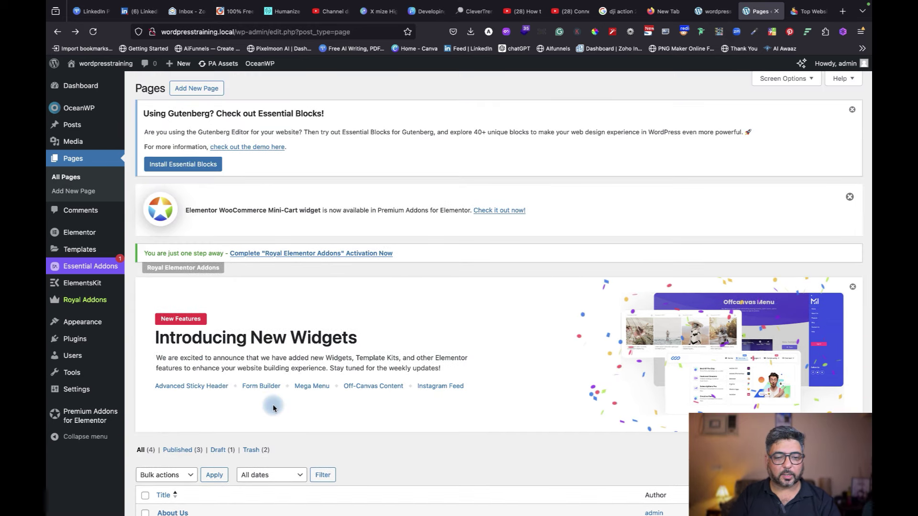
scroll(273, 408, down, 4)
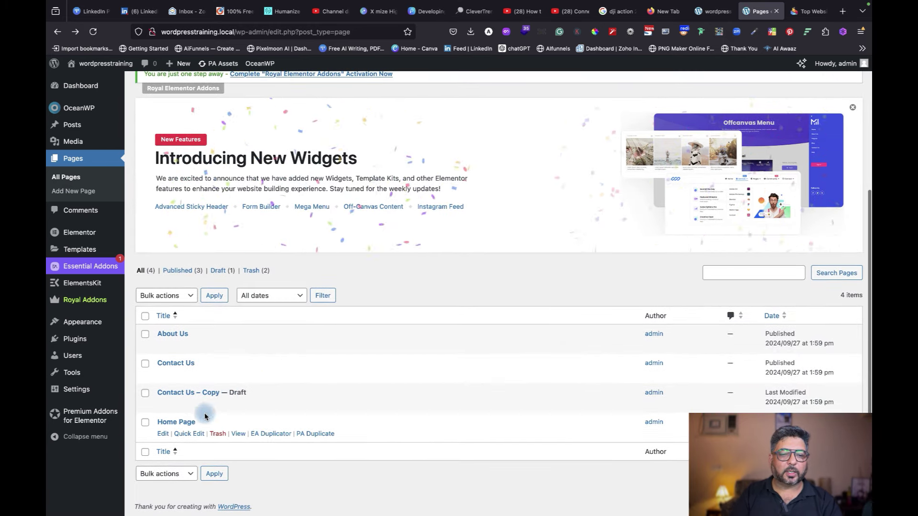
- Rename the Contact Us copy to Php Development through Quick Edit and set its status to Published
click(193, 407)
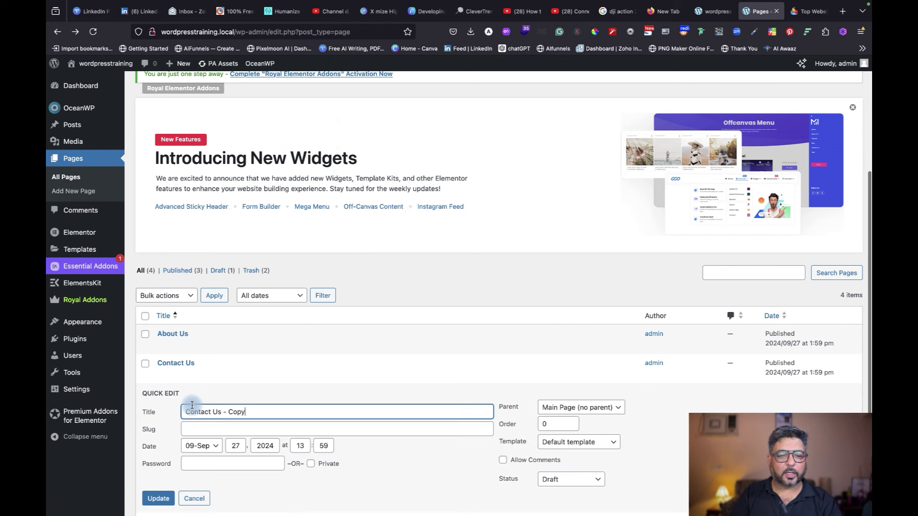
drag(281, 414, 176, 405)
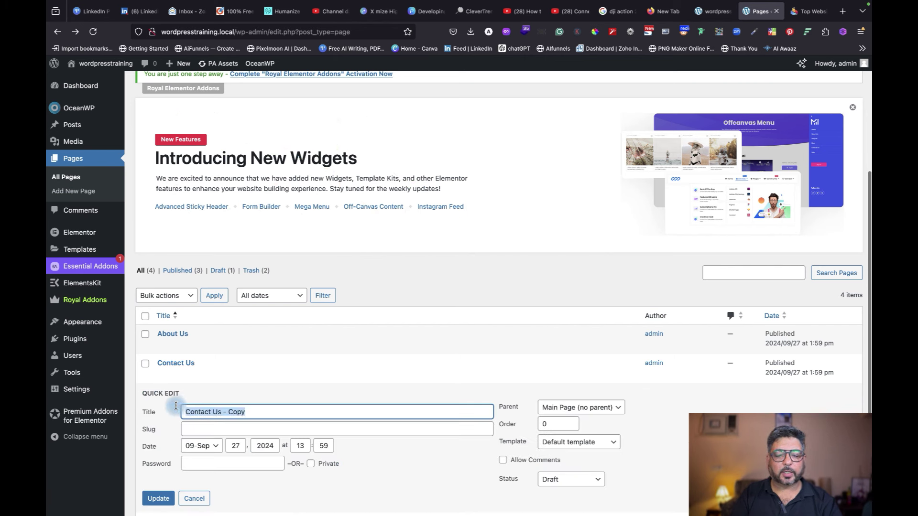
text(Php Development)
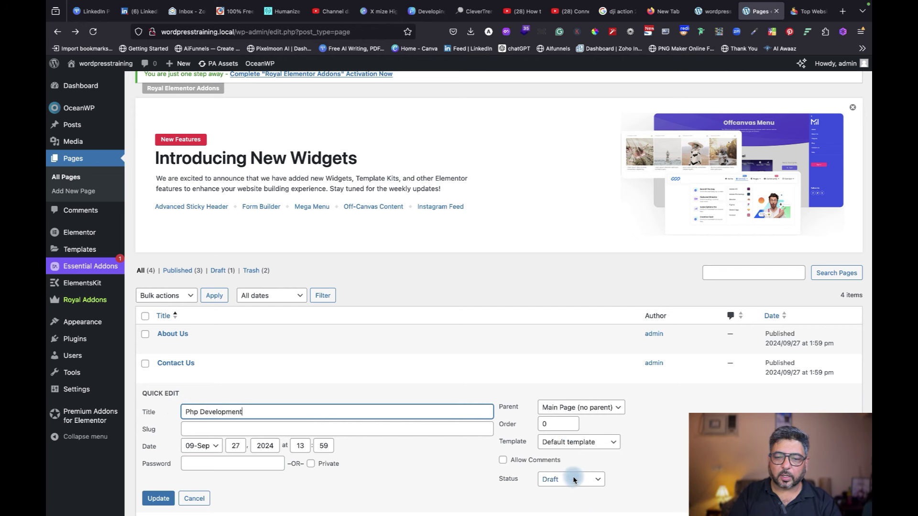
click(572, 479)
click(567, 454)
click(165, 494)
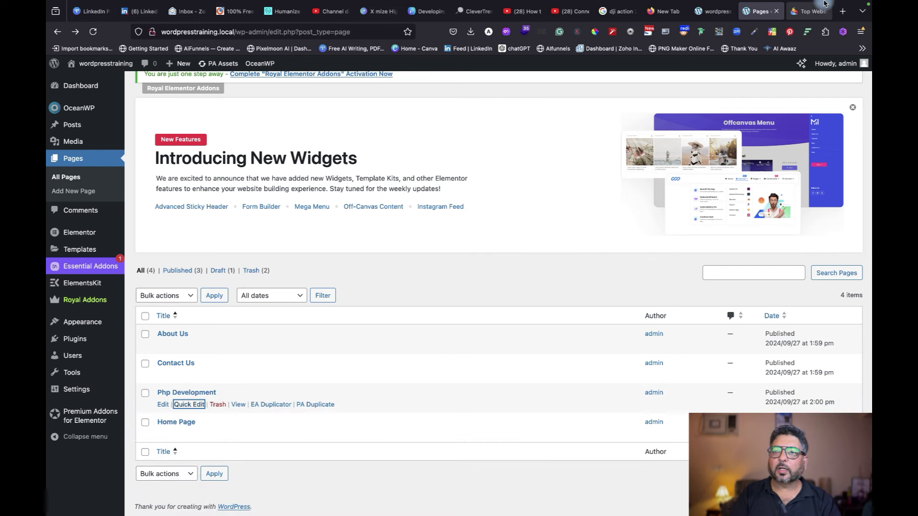
- Review the reference site's Web Development entries again and duplicate the local Php Development page with EA Duplicator
click(807, 11)
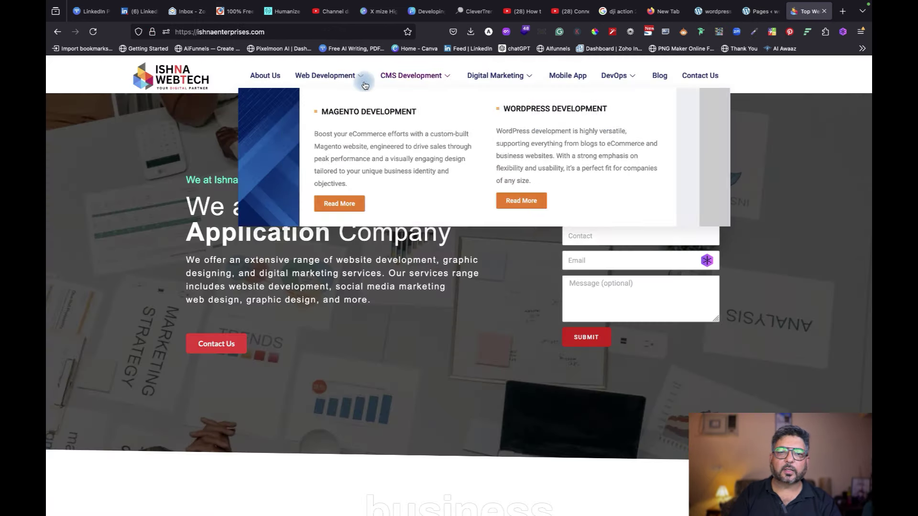
mouse_move(341, 82)
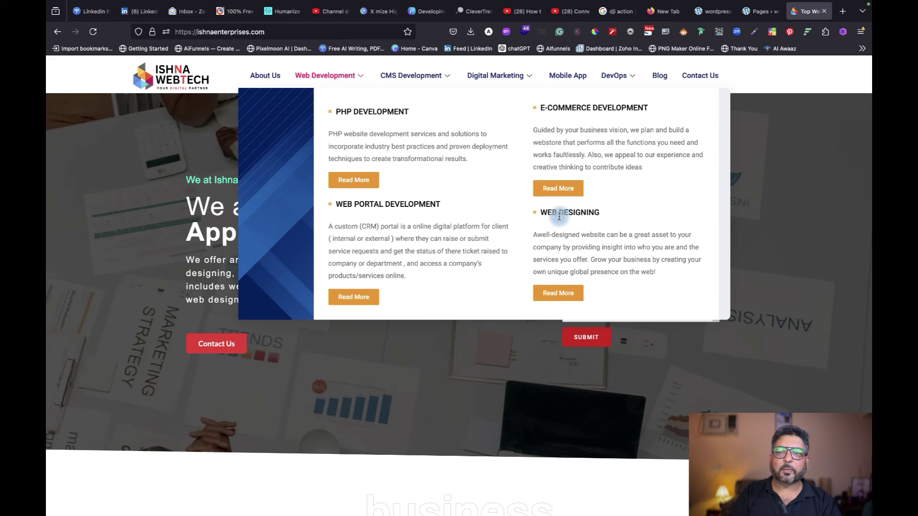
click(761, 11)
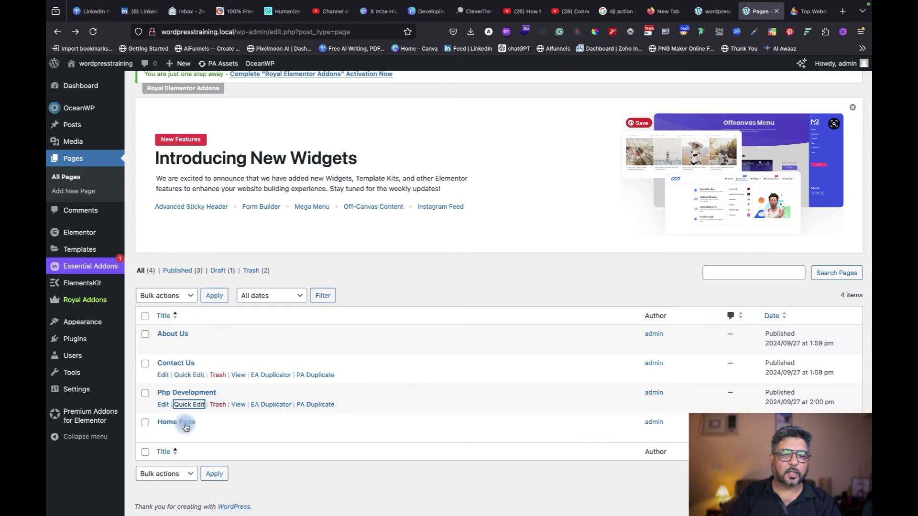
click(276, 405)
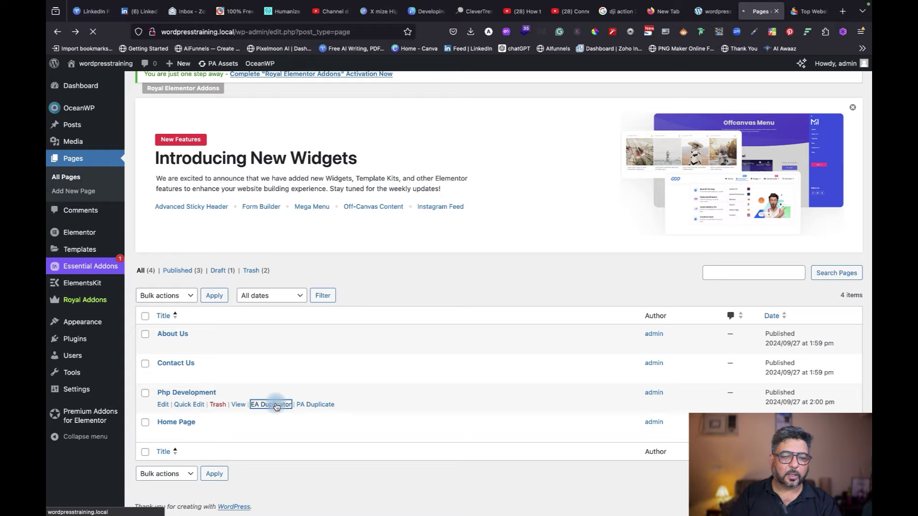
scroll(267, 470, down, 5)
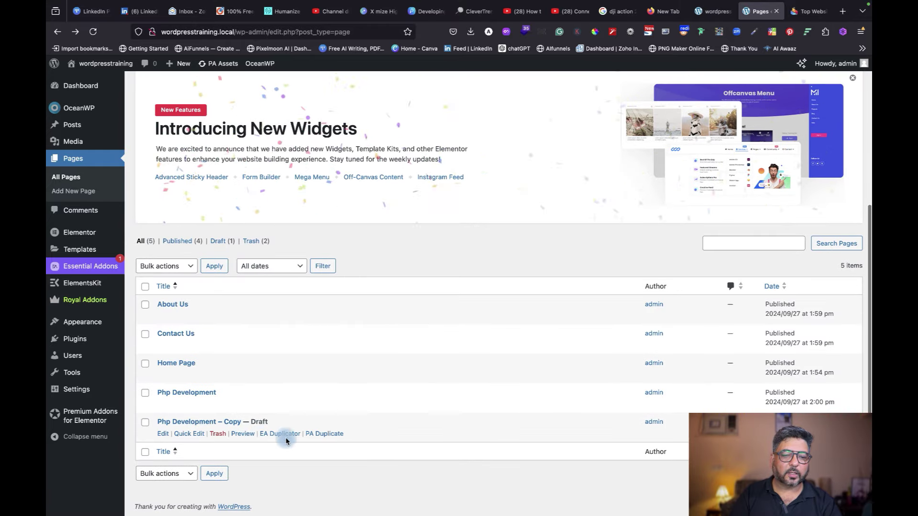
- Rename the Php Development copy to Web Designing through Quick Edit and set its status to Published
click(184, 434)
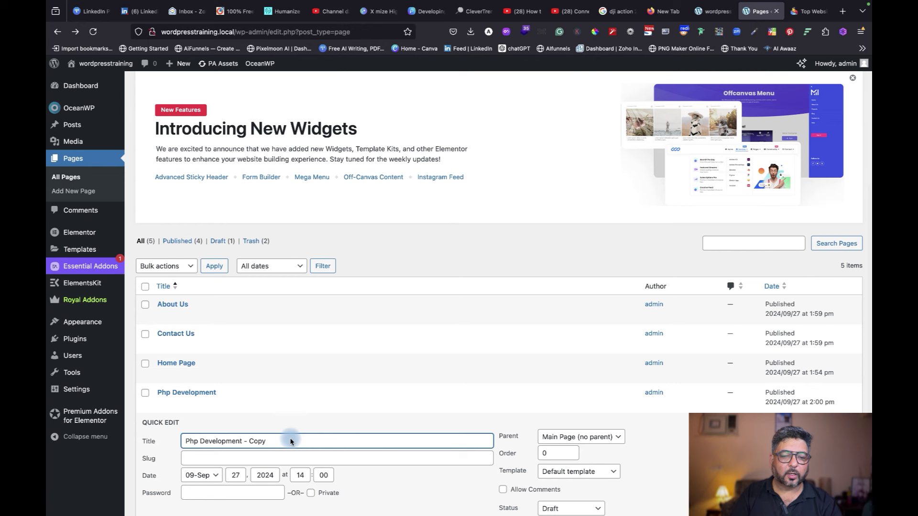
triple_click(206, 436)
text(Web Designing)
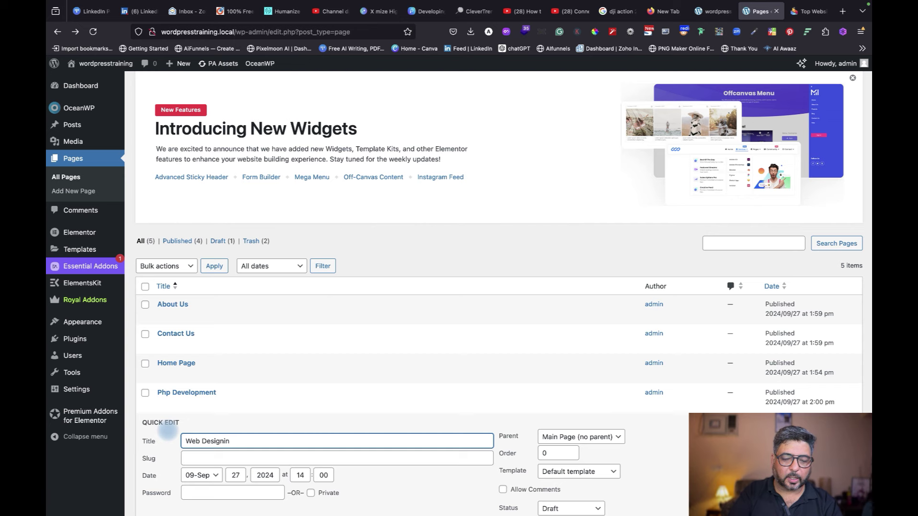
click(580, 507)
click(569, 484)
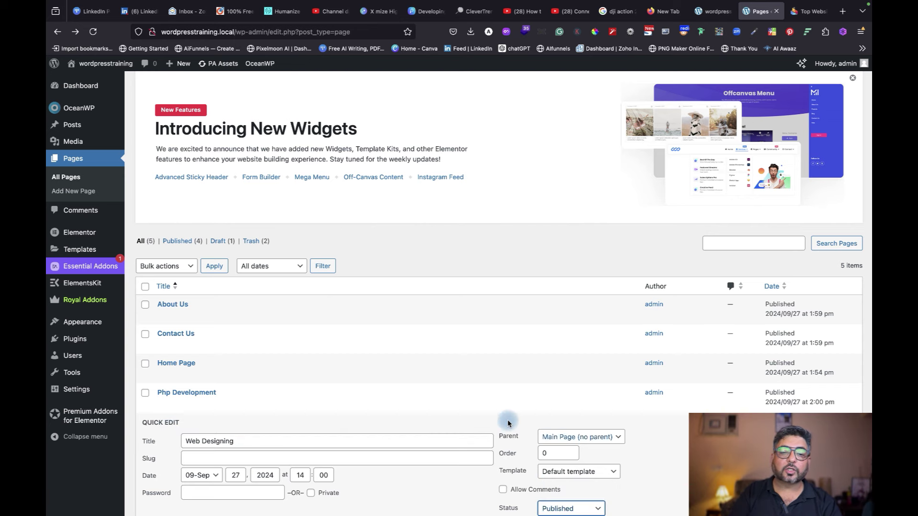
scroll(508, 421, down, 2)
click(164, 425)
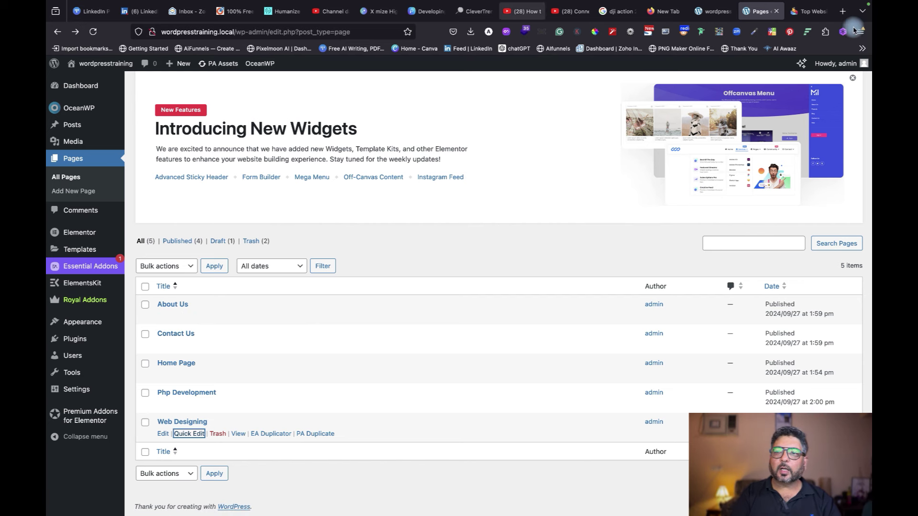
- Load the local site's front page at wordpresstraining.local and refresh it to view what it displays
click(712, 11)
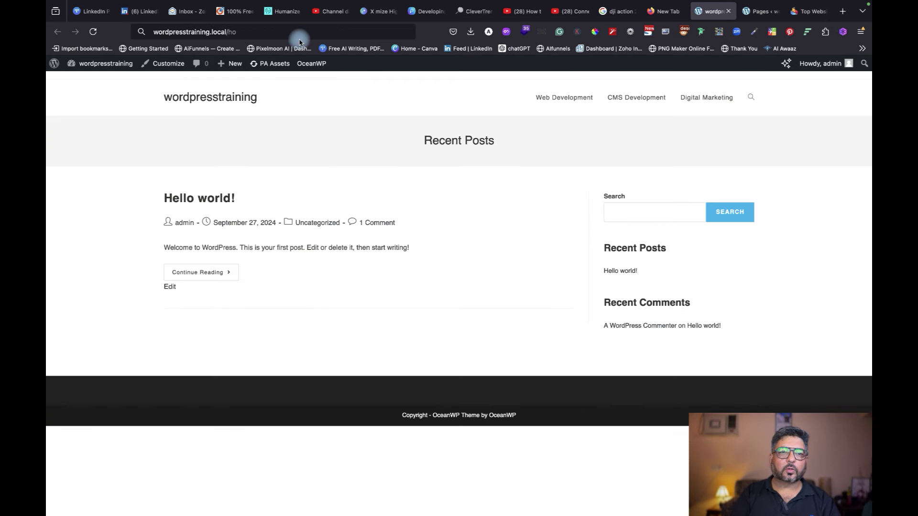
click(295, 33)
key(BackSpace)
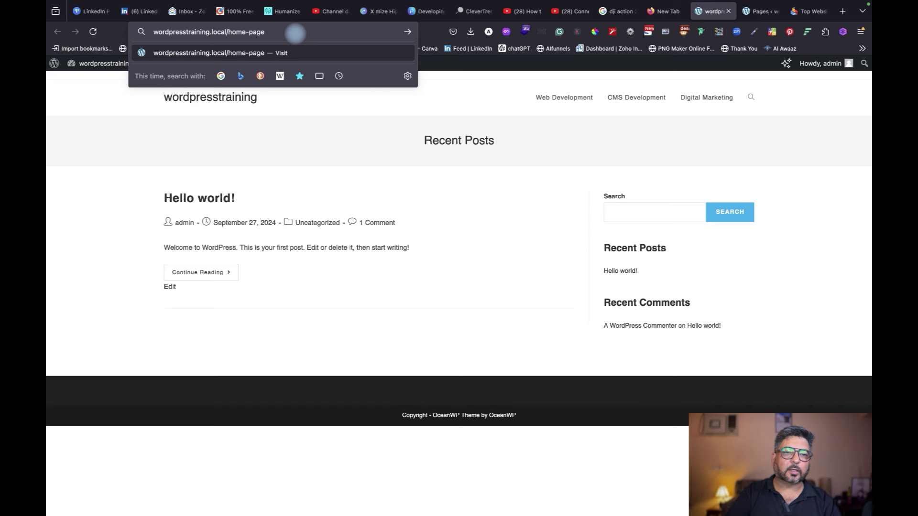
key(BackSpace)
key(BackSpace)
key(BackSpace)
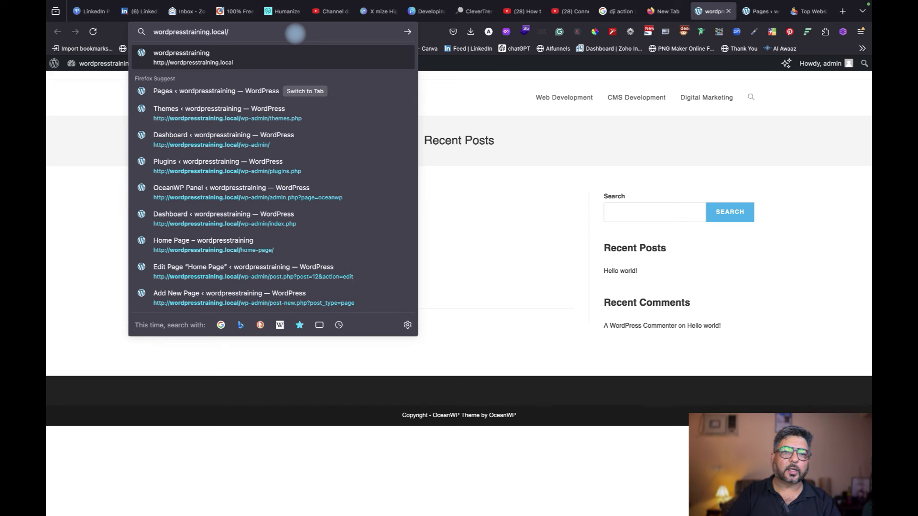
key(Return)
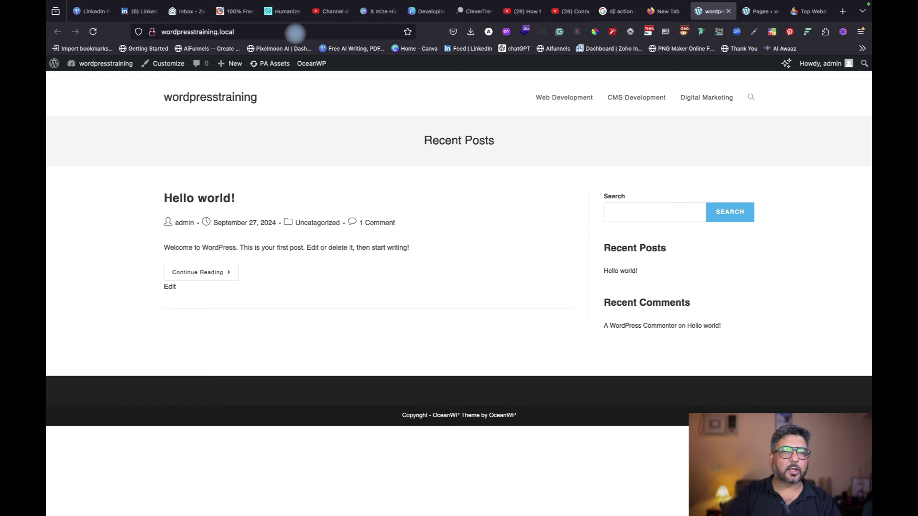
click(92, 35)
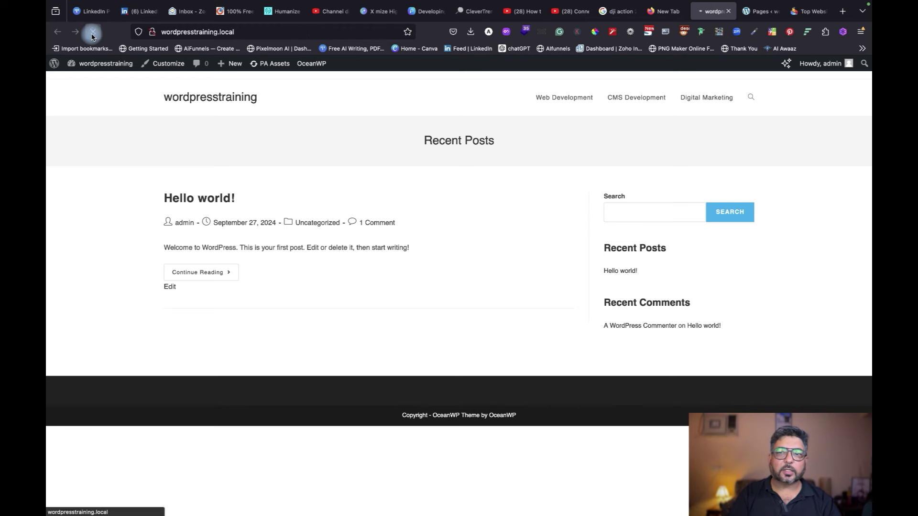
- Change the site title to My Website in the theme customizer's Site Identity settings and publish the change
click(762, 11)
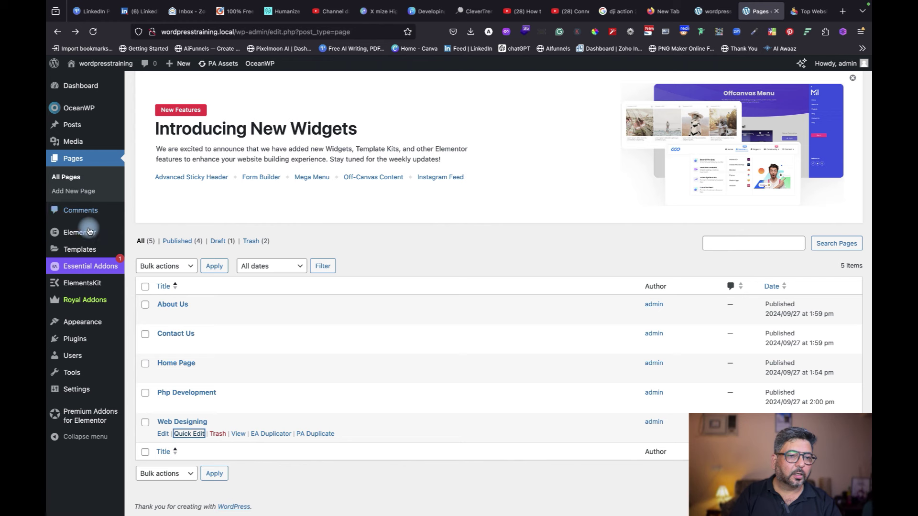
mouse_move(82, 321)
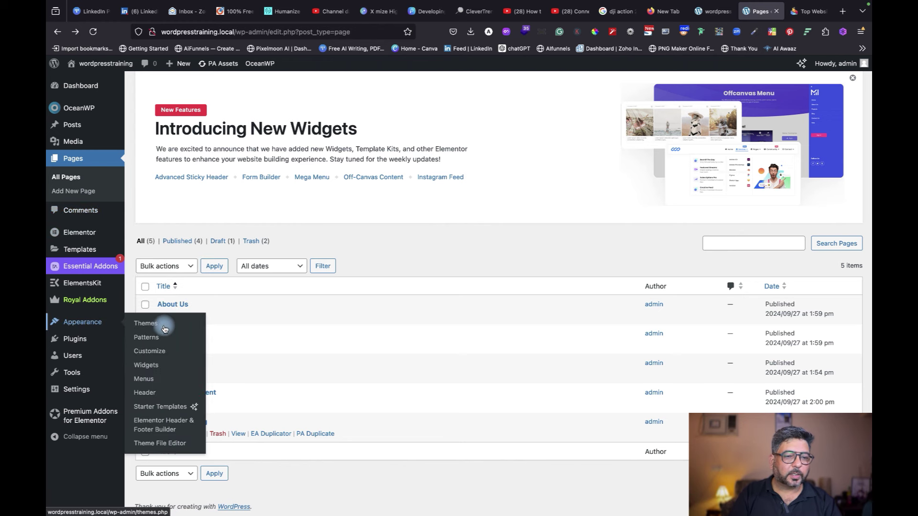
click(160, 352)
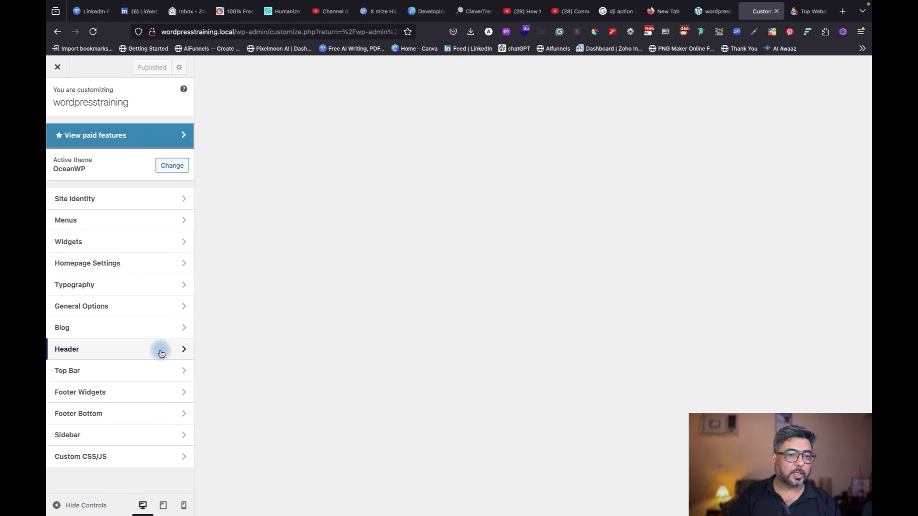
click(107, 199)
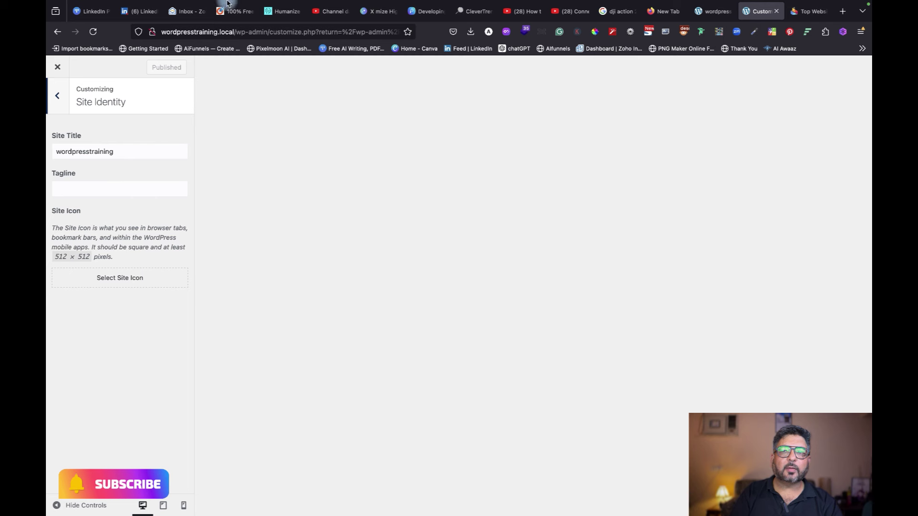
mouse_move(717, 14)
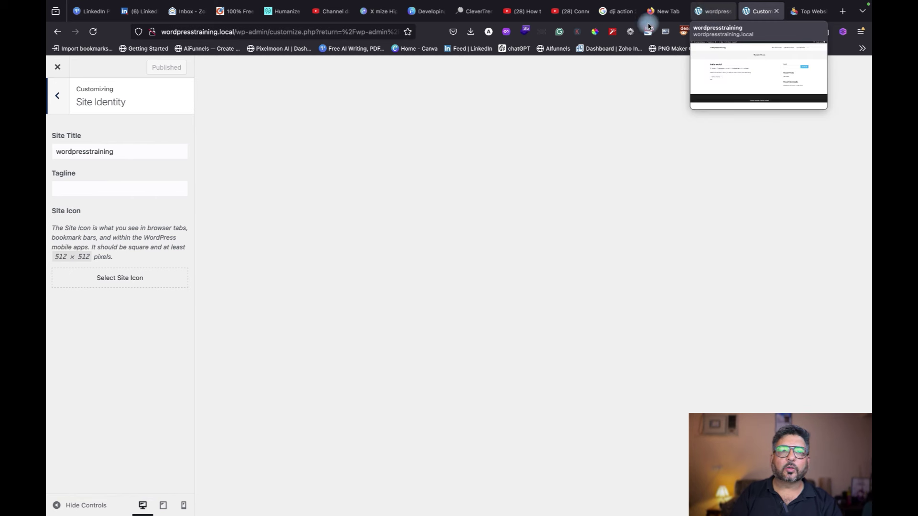
mouse_move(283, 18)
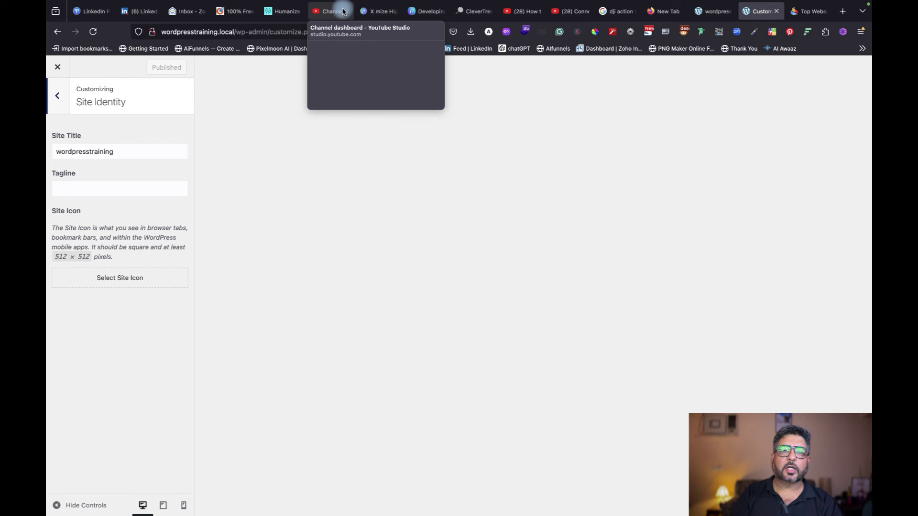
mouse_move(421, 10)
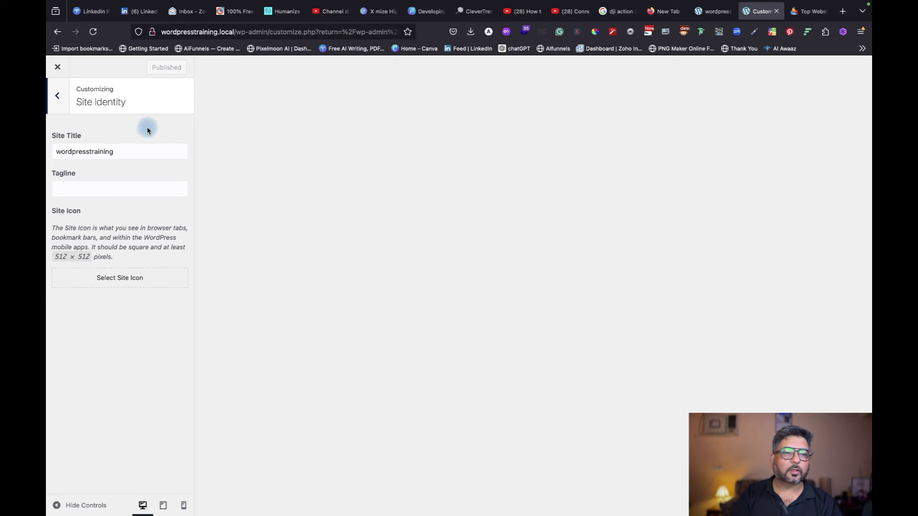
click(76, 153)
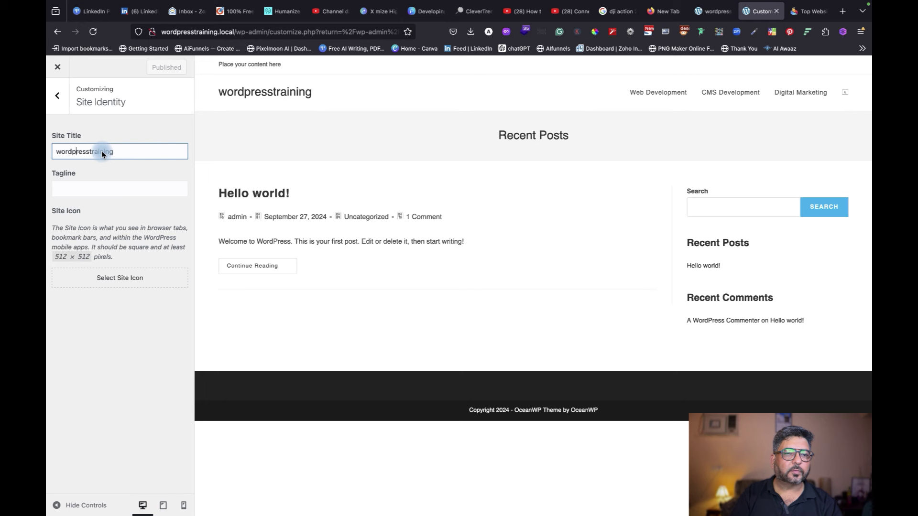
key(shift+Home)
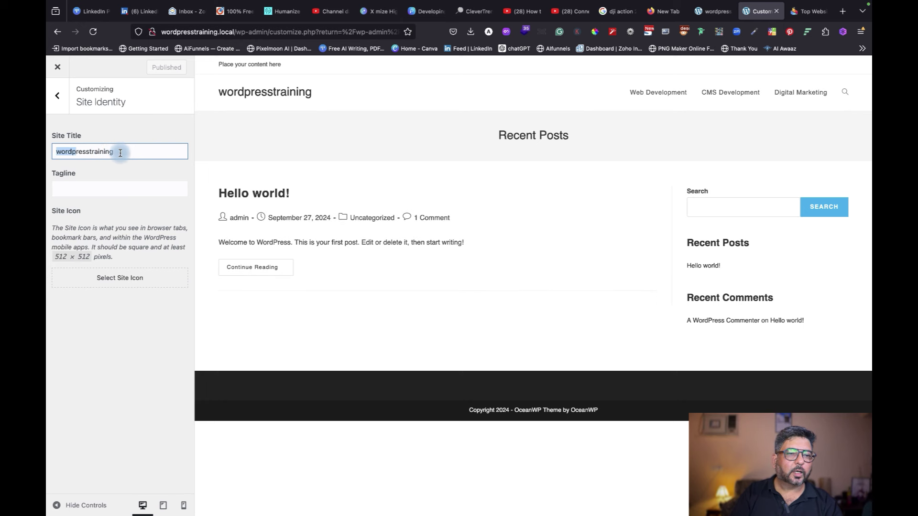
text(Website)
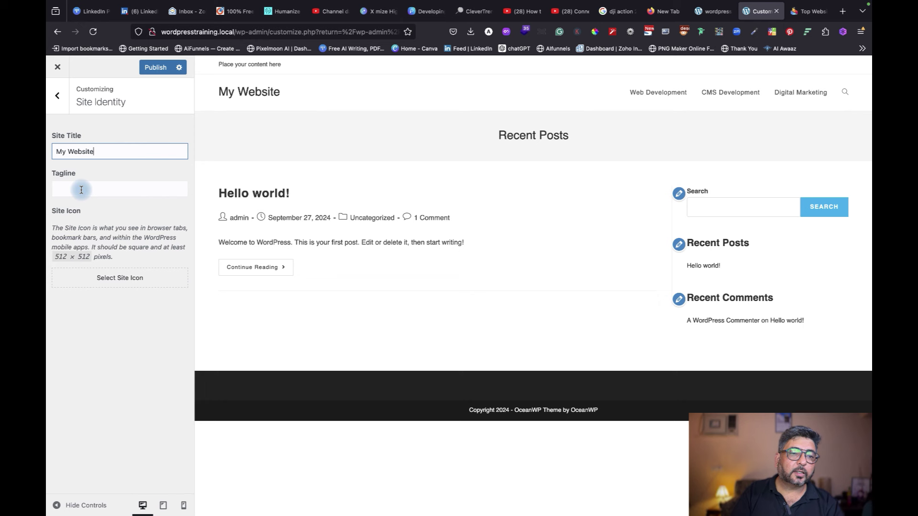
mouse_move(271, 15)
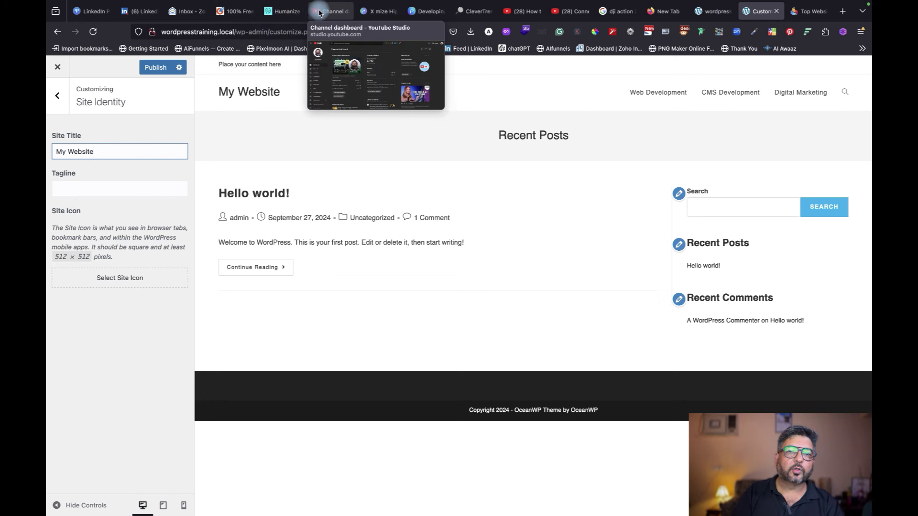
click(152, 69)
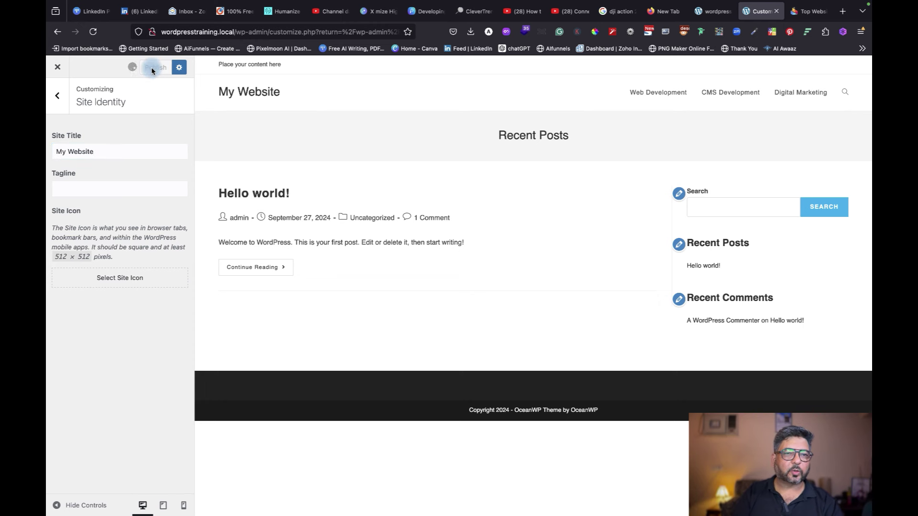
- Check the customizer's Menus section, then return to the main customizer options
click(54, 97)
click(90, 223)
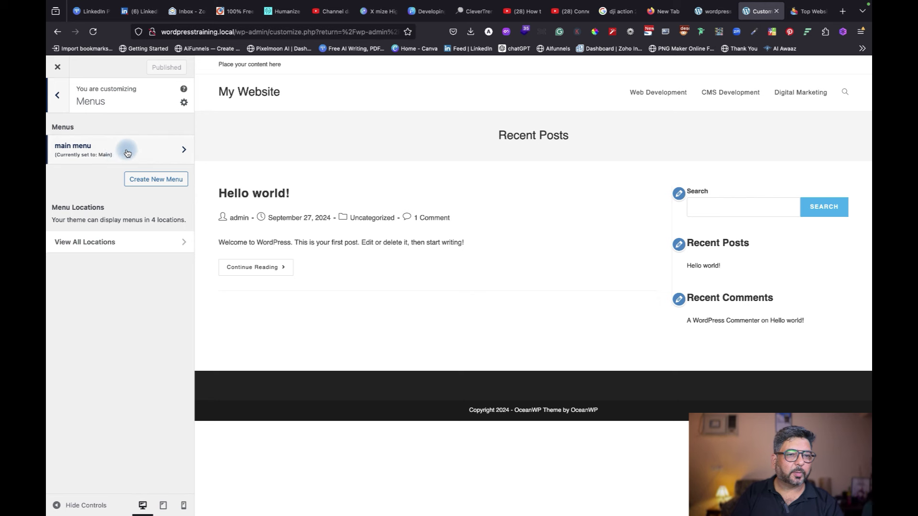
click(61, 98)
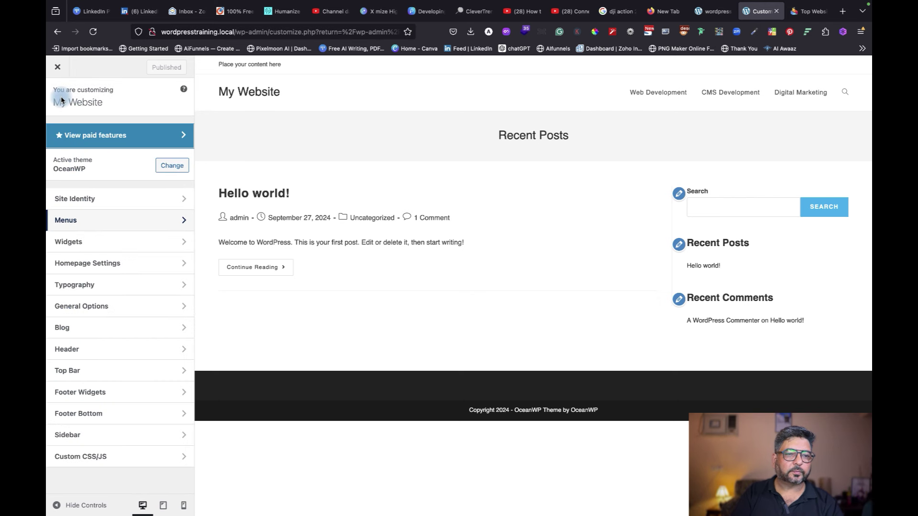
- Set the homepage to display a static page, choose Home Page as the homepage, and publish the setting
click(117, 262)
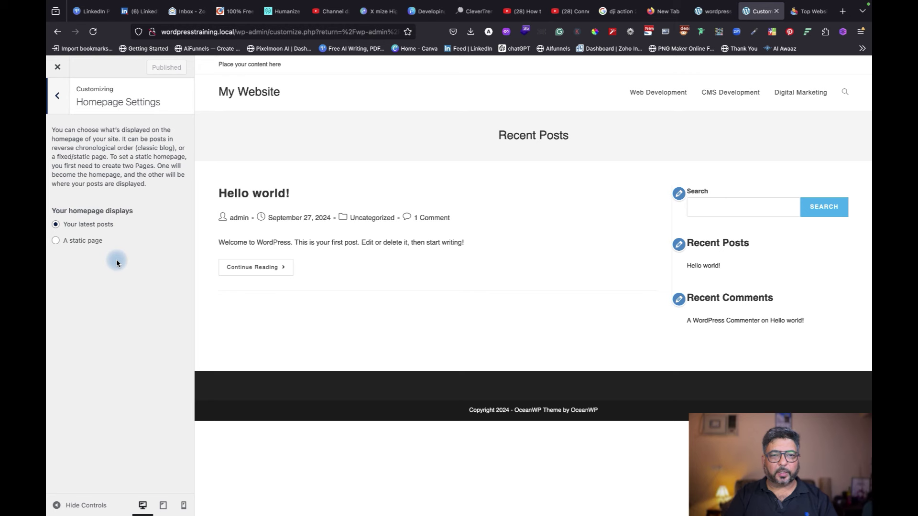
click(715, 12)
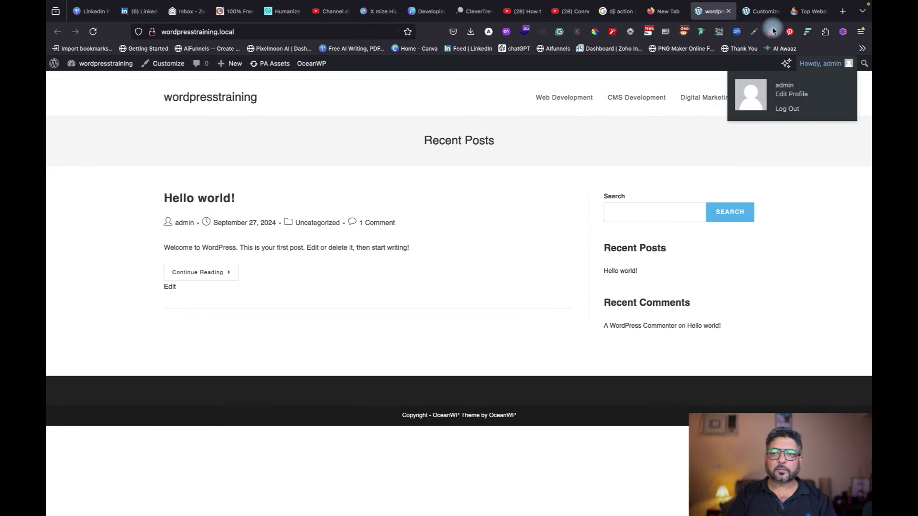
click(762, 11)
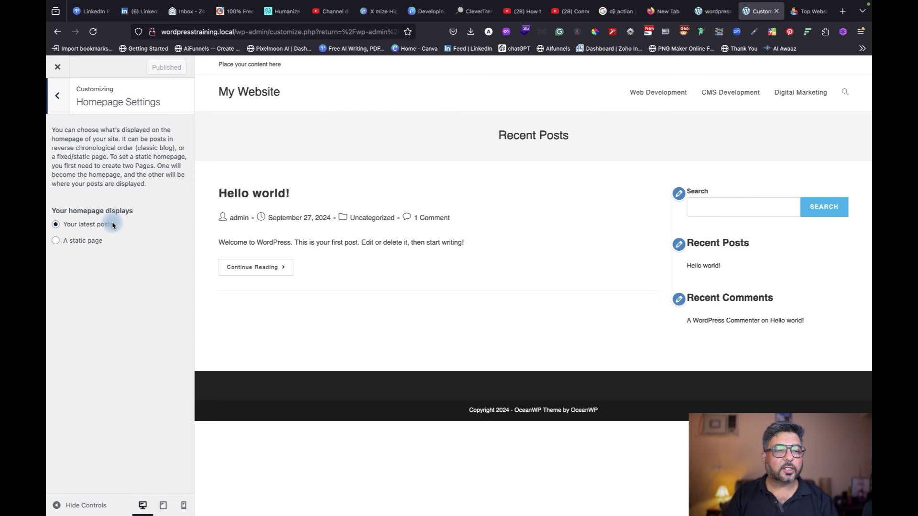
click(57, 241)
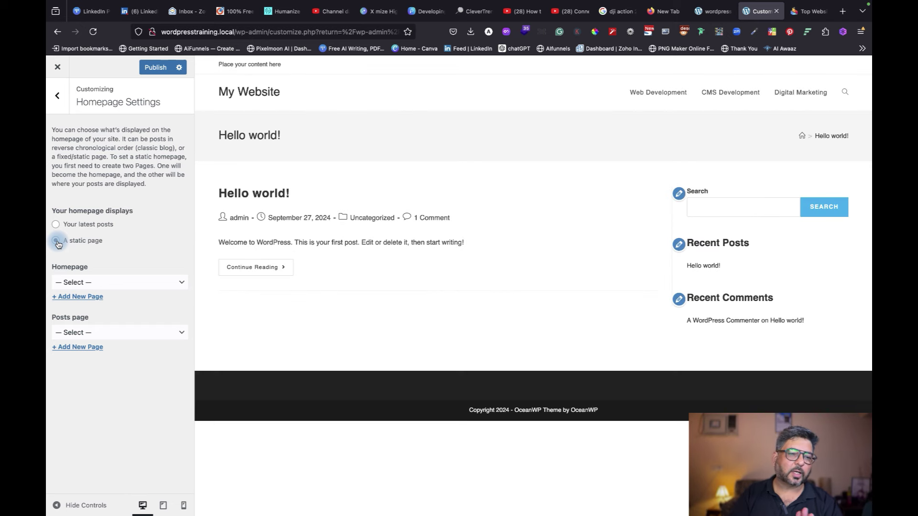
click(808, 11)
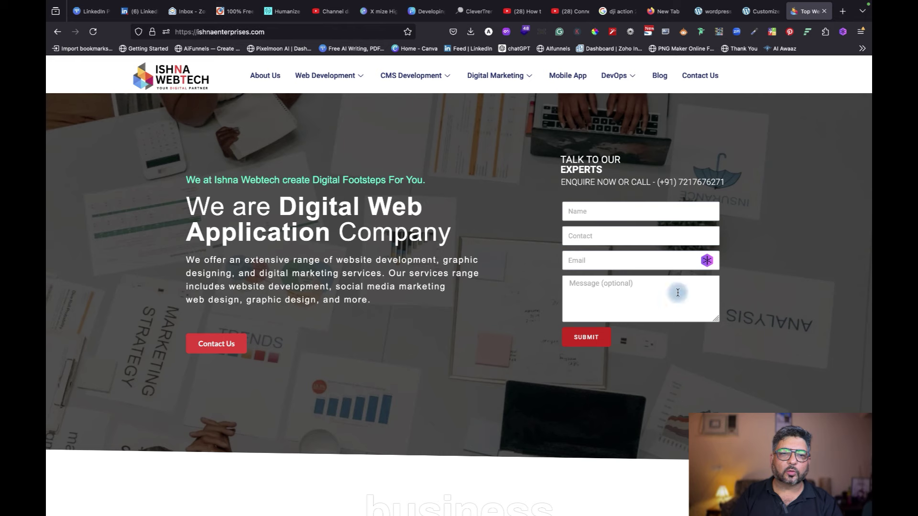
click(760, 8)
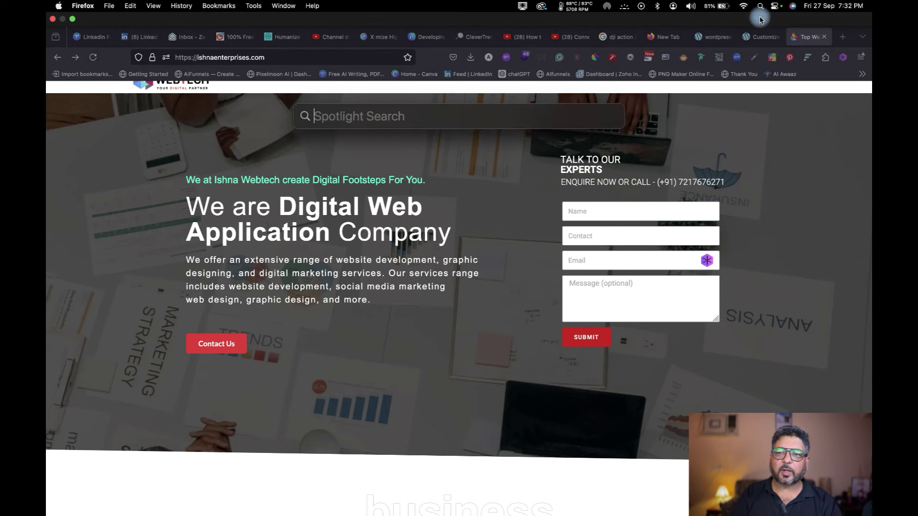
click(761, 38)
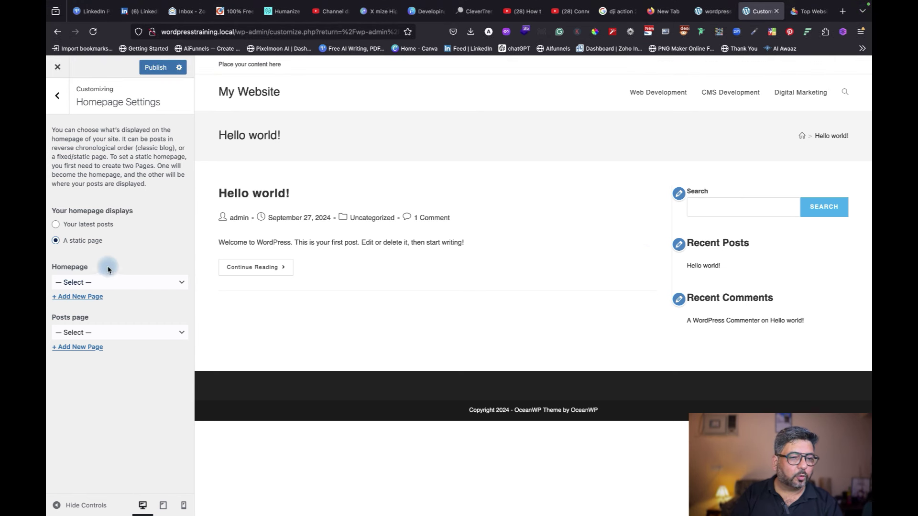
click(112, 283)
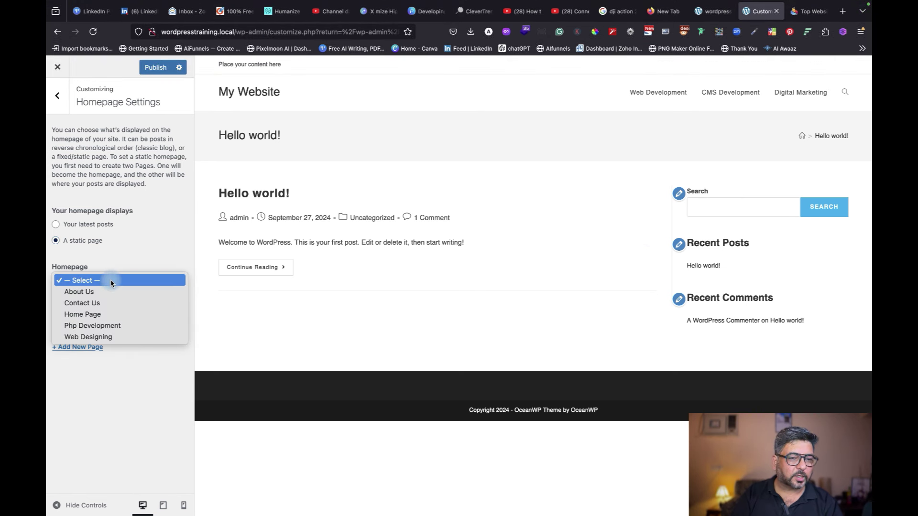
click(109, 315)
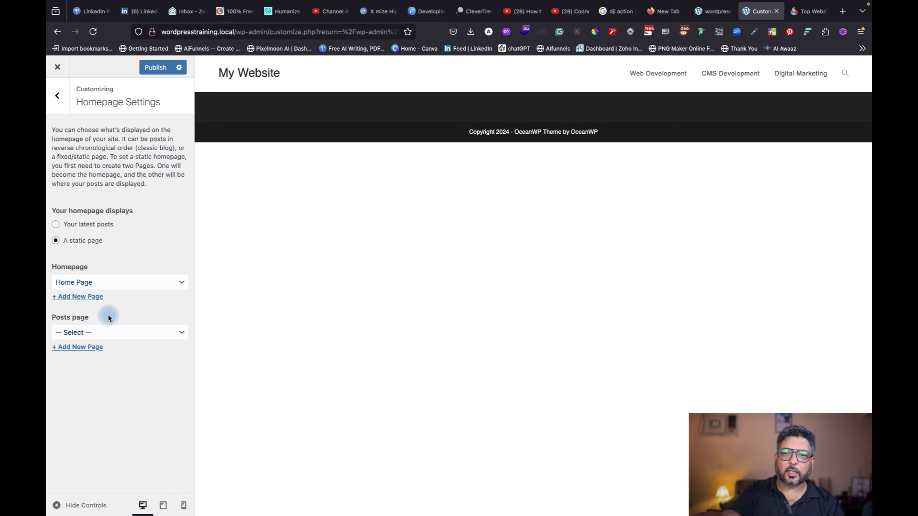
click(150, 68)
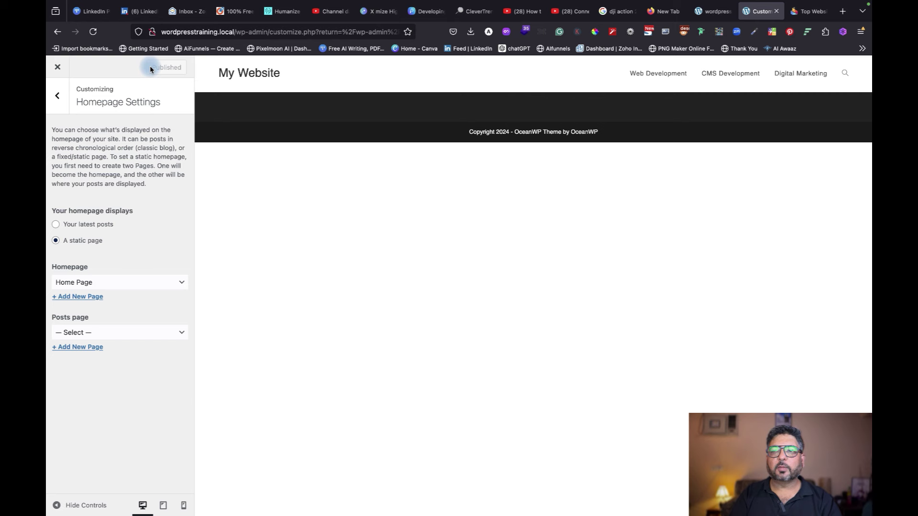
- Refresh the local site's front page to check the published title and homepage, then return to the customizer
click(710, 11)
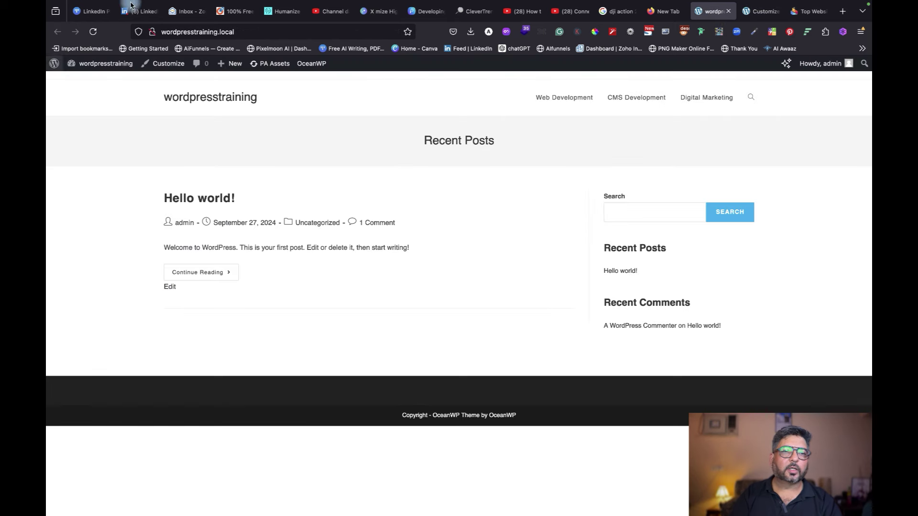
click(93, 40)
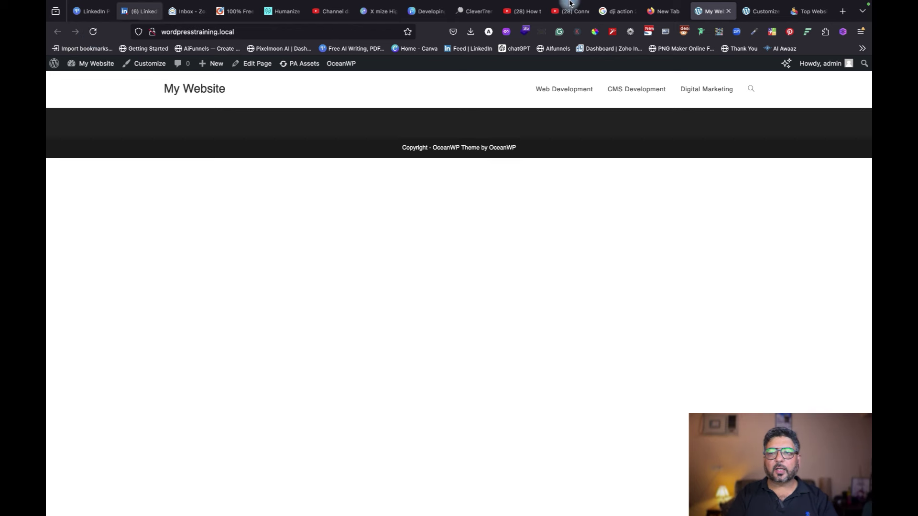
click(762, 13)
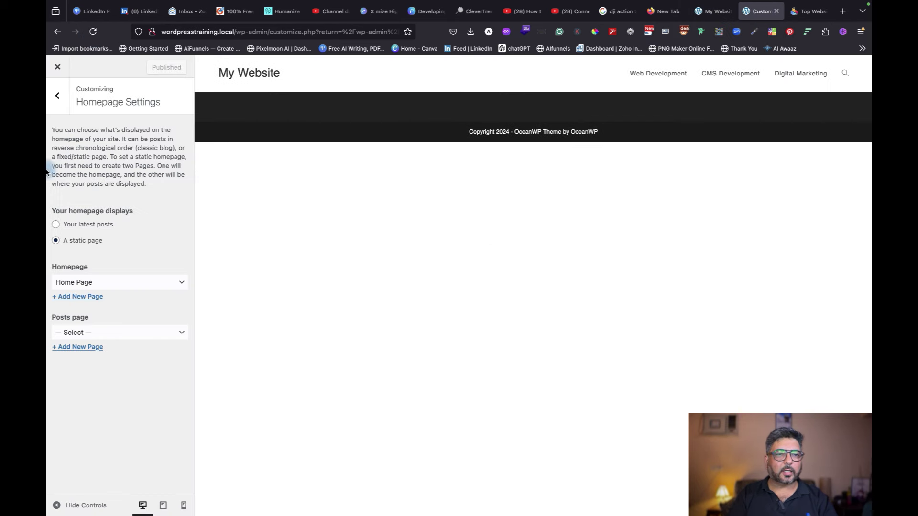
- Examine the customizer's Header settings, checking the General style options and the Header Media section
click(56, 97)
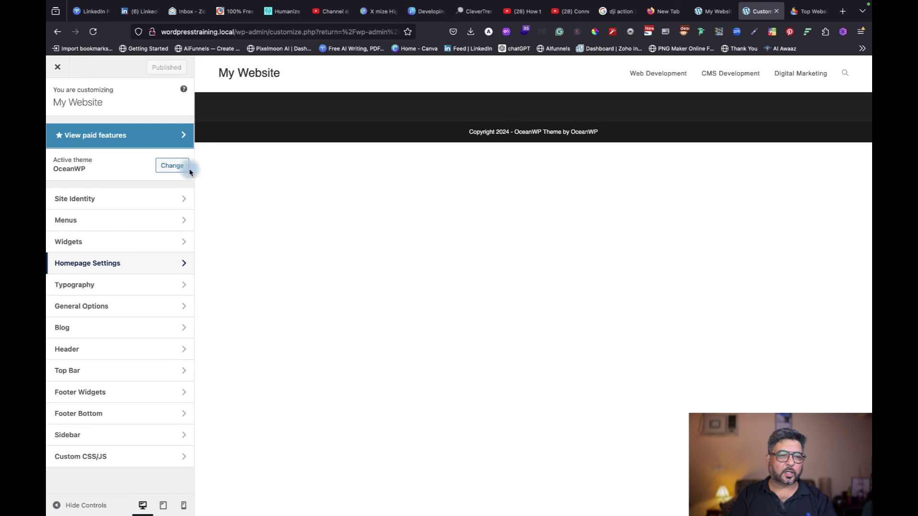
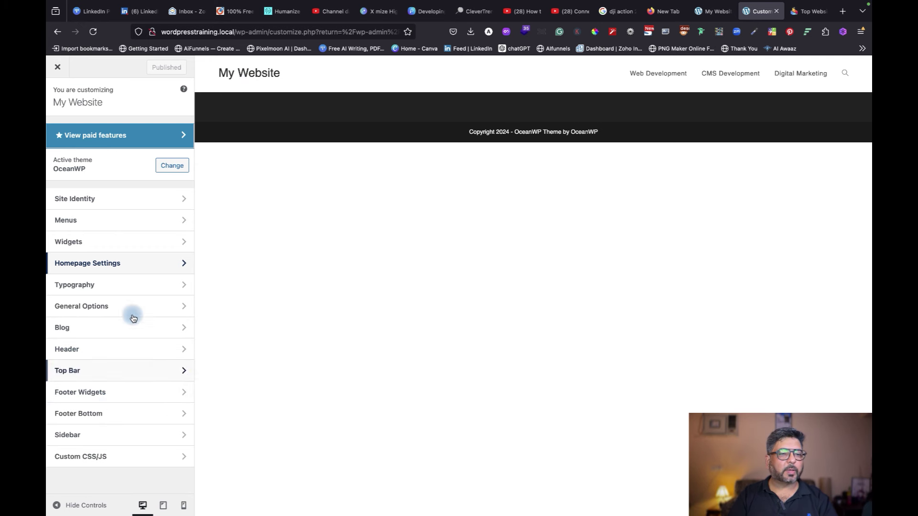
click(134, 354)
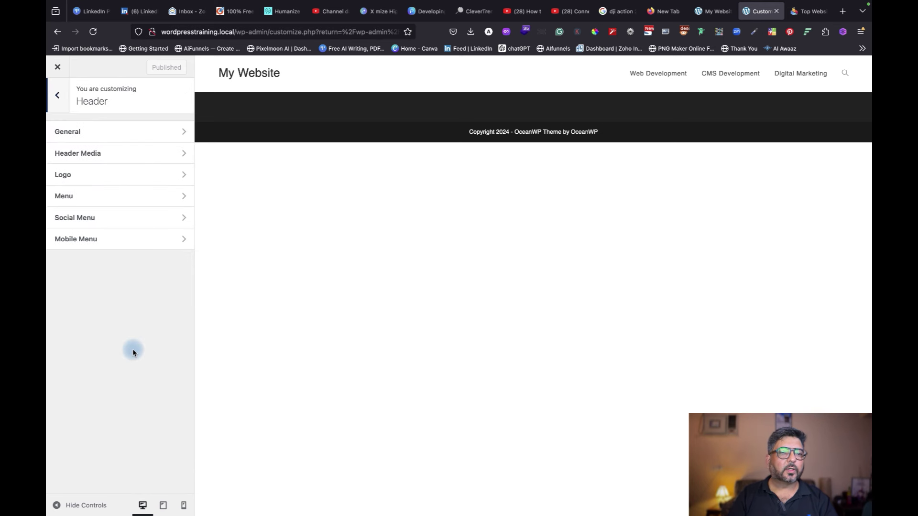
click(141, 132)
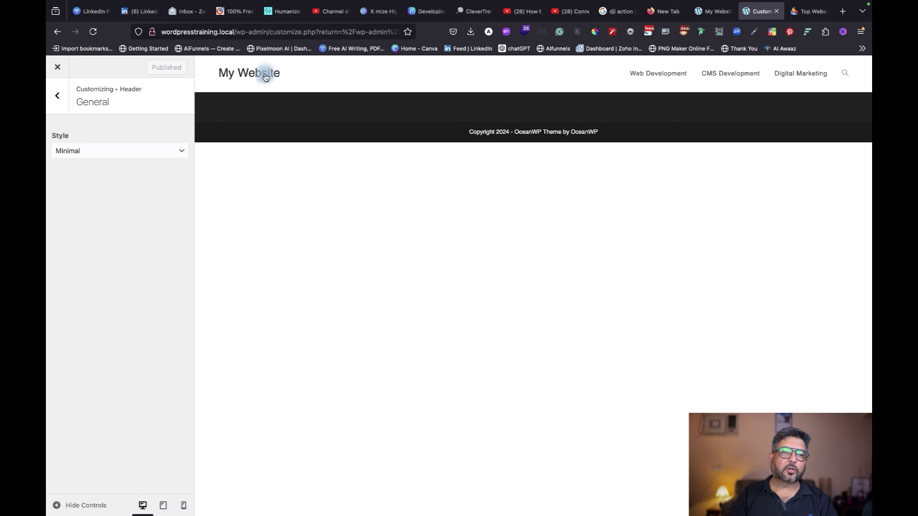
click(106, 152)
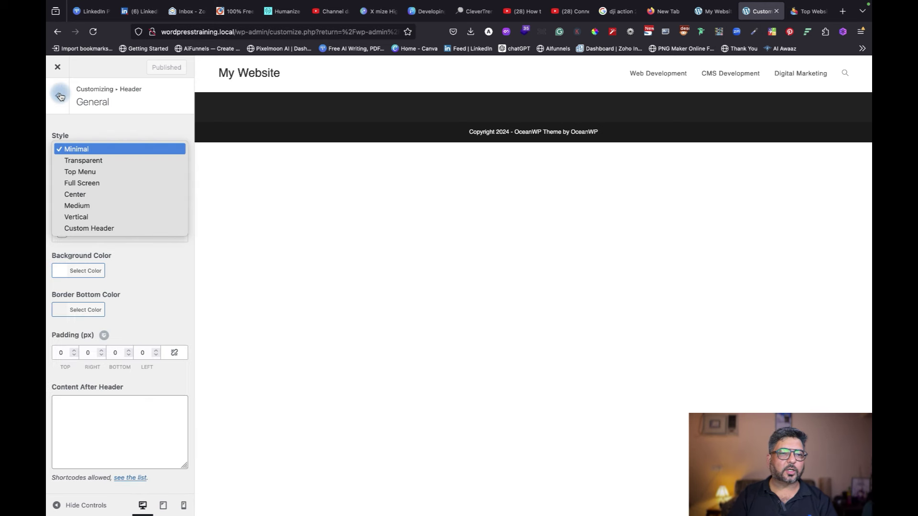
click(135, 66)
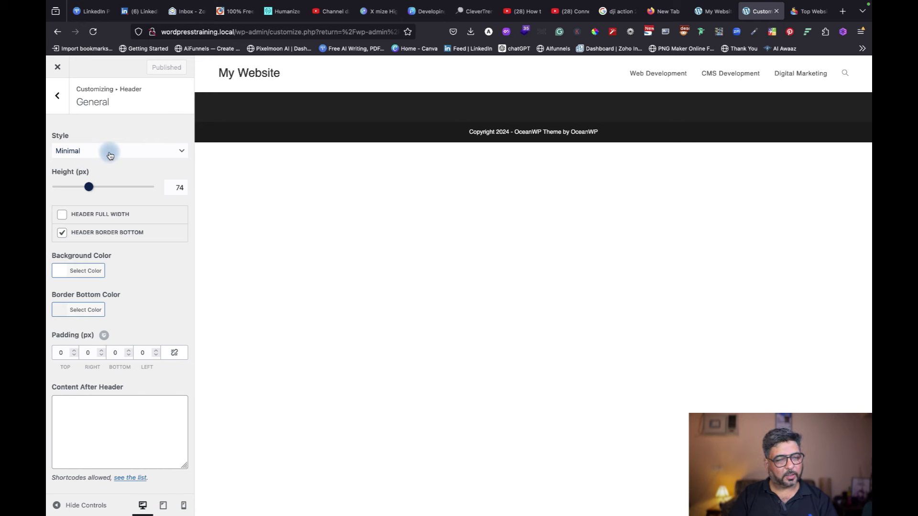
click(58, 100)
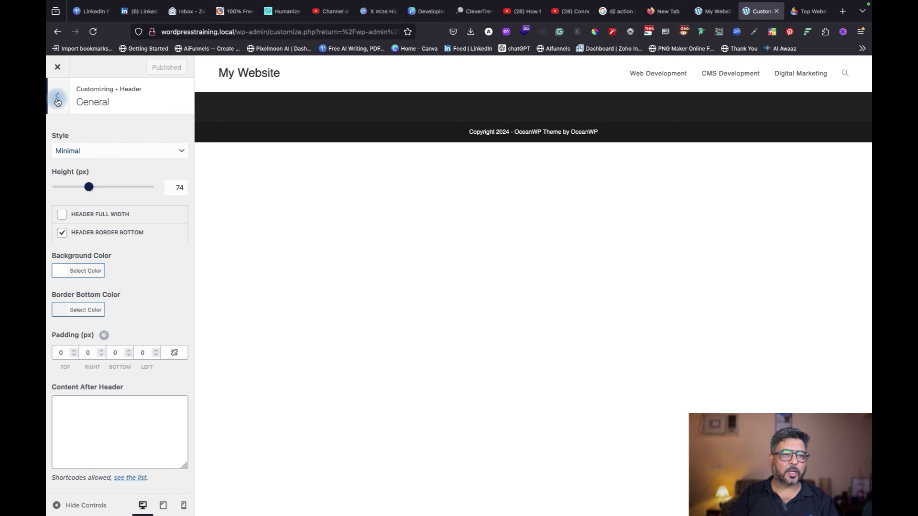
click(143, 161)
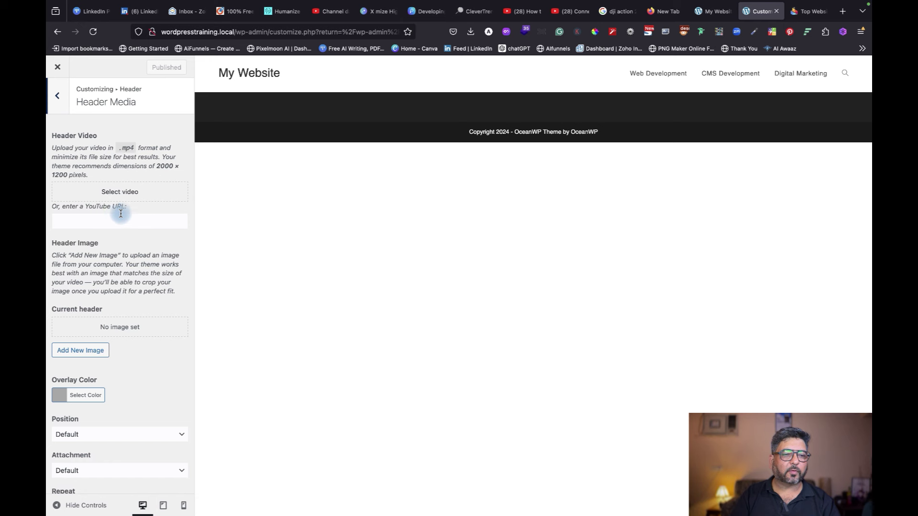
click(56, 108)
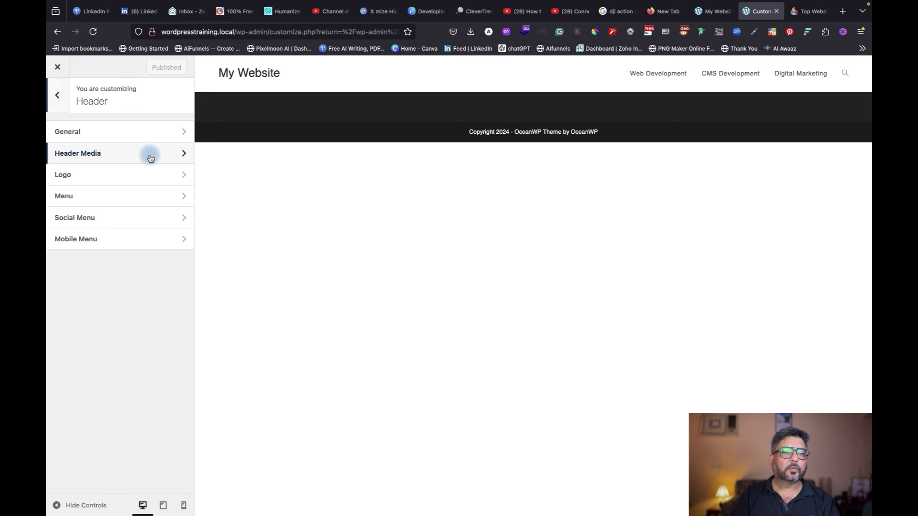
- Upload Black Color.png from the Ishna Webtech Logo Sheet folder as the header logo image
click(132, 182)
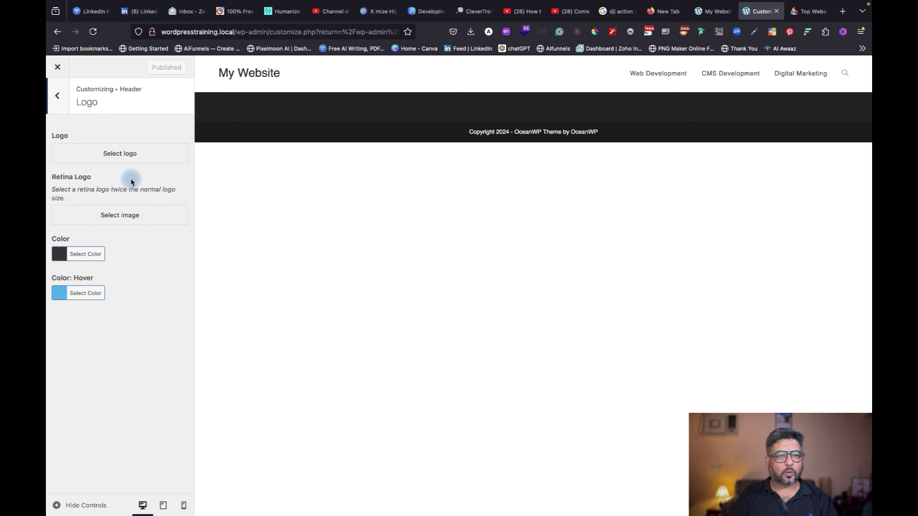
click(125, 153)
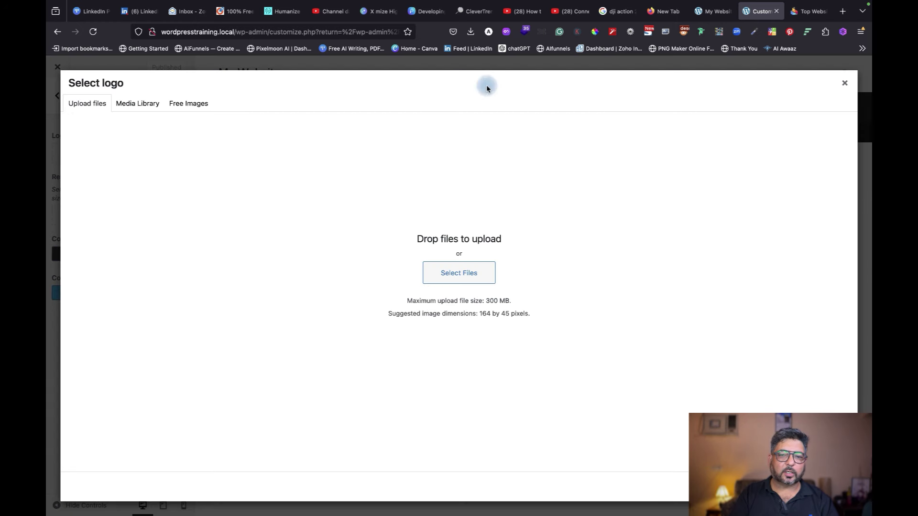
click(459, 273)
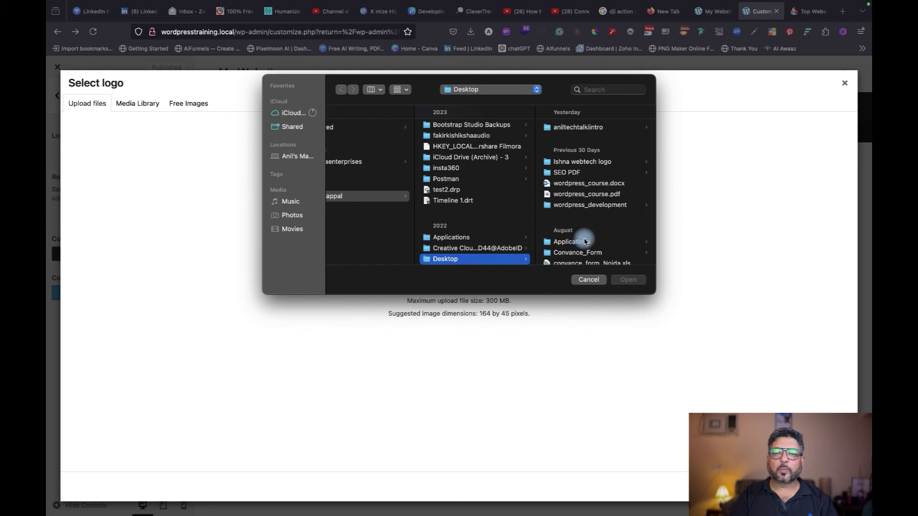
click(590, 161)
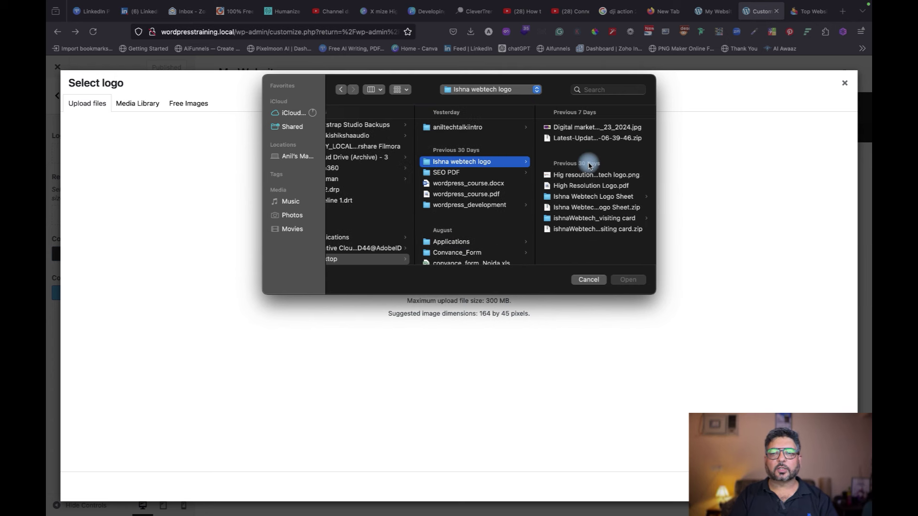
click(598, 208)
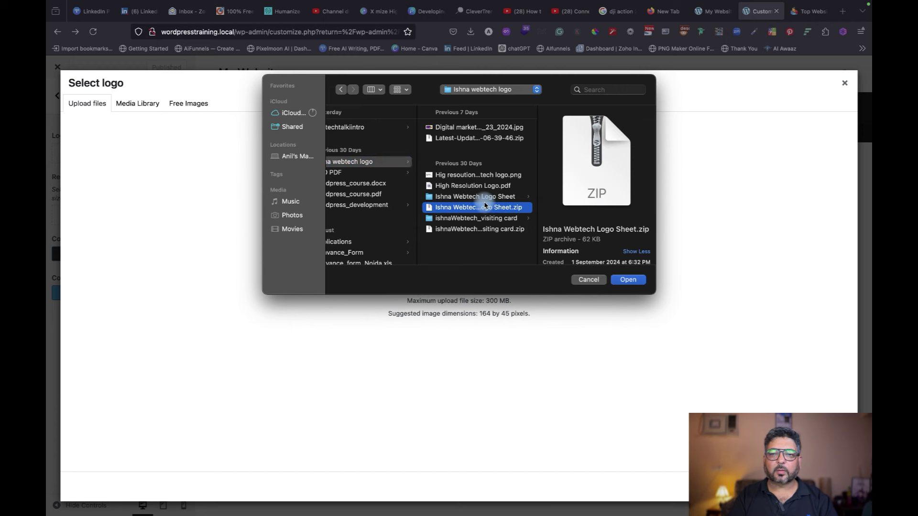
click(487, 128)
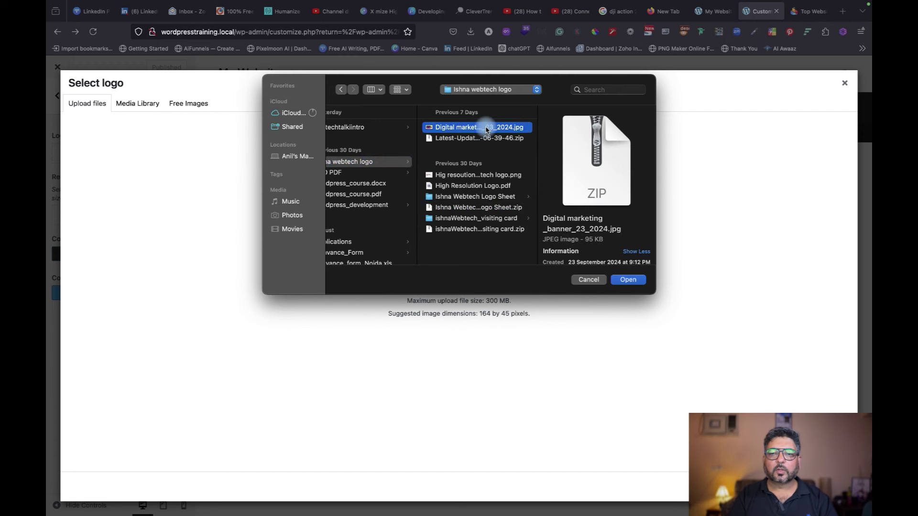
click(473, 220)
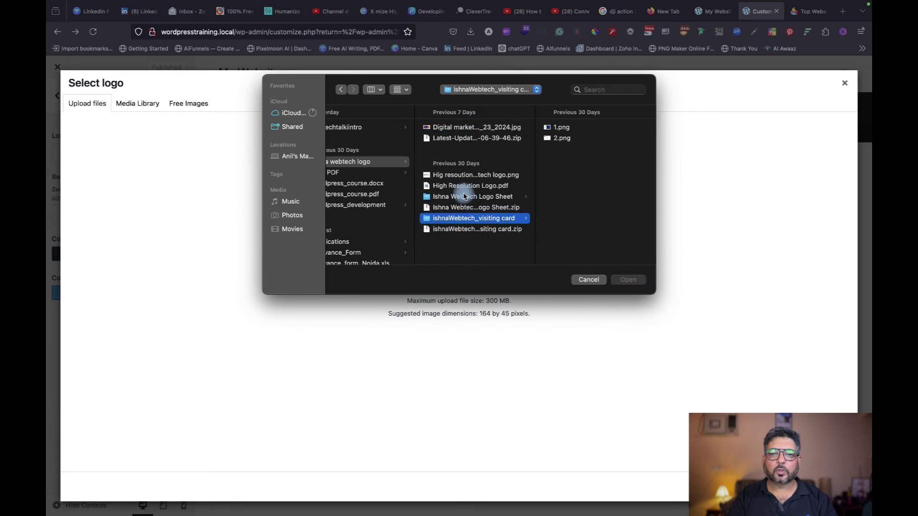
click(463, 197)
click(597, 163)
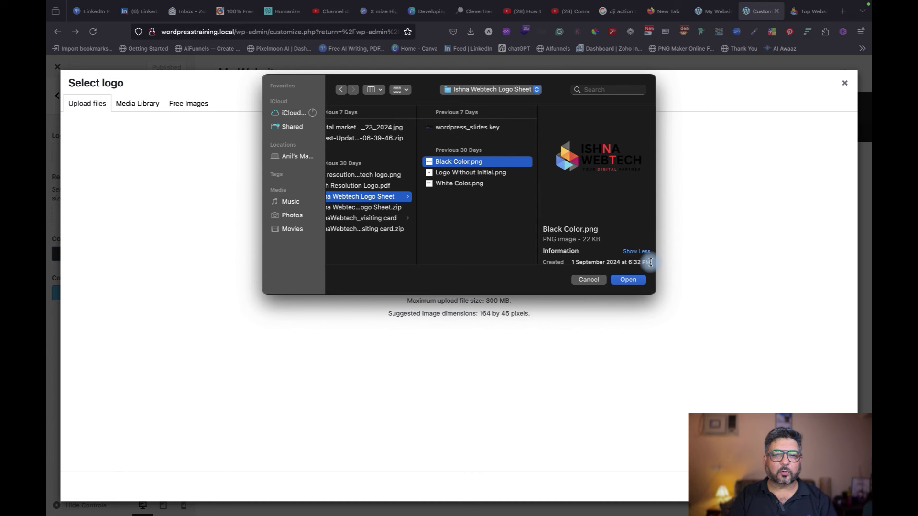
click(633, 284)
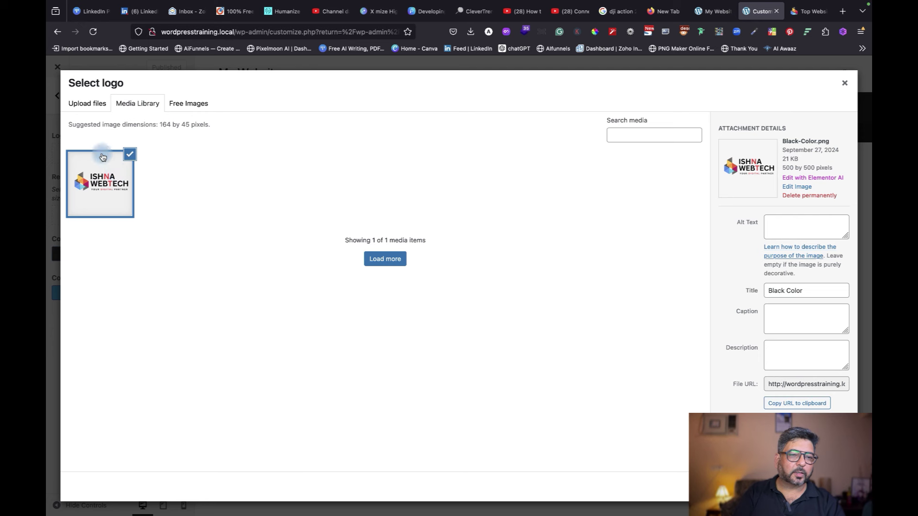
- Set the uploaded logo's alt text to ishnawebtech and its title to Ishna-logo
click(811, 218)
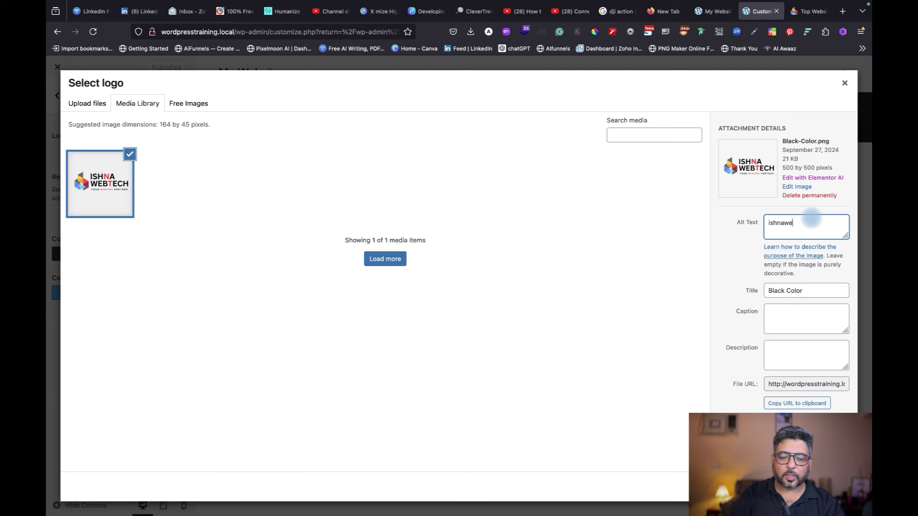
text(ishnawebtech)
key(Tab)
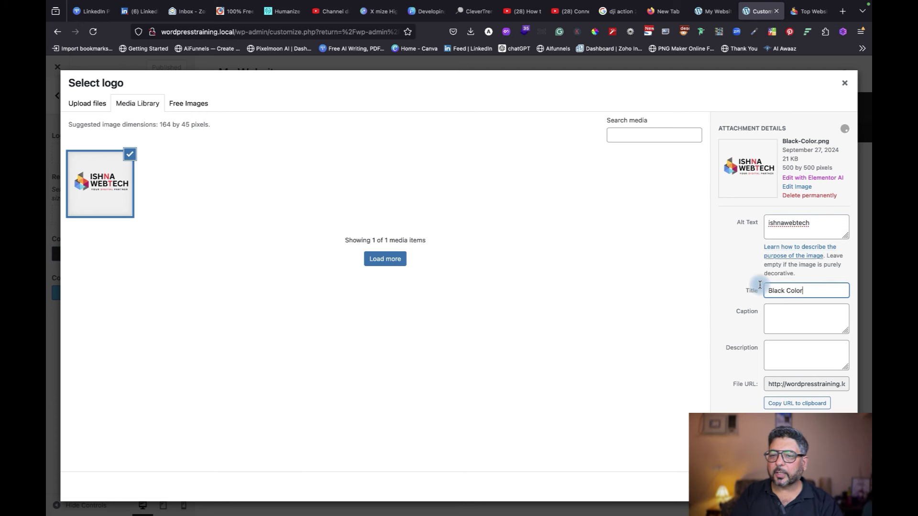
text(Ishna-logo)
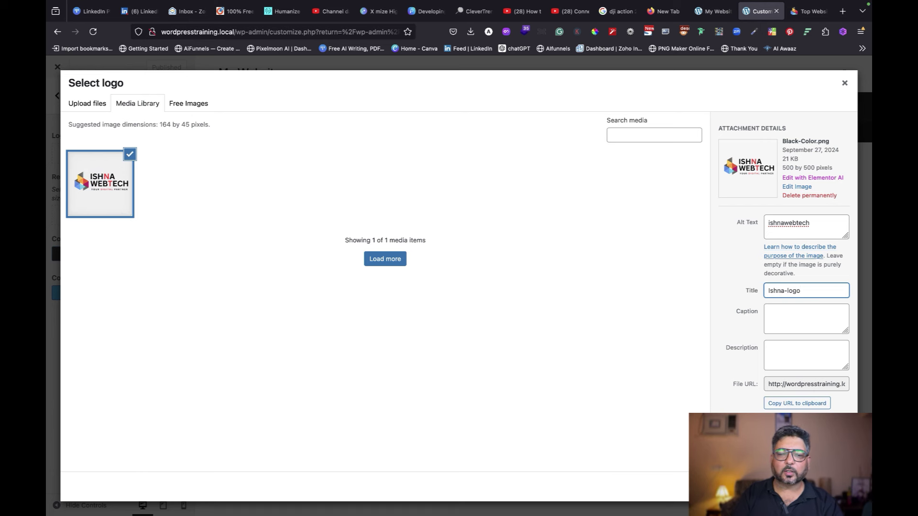
- Select the uploaded logo and crop it tightly around the symbol, company name and tagline
click(835, 486)
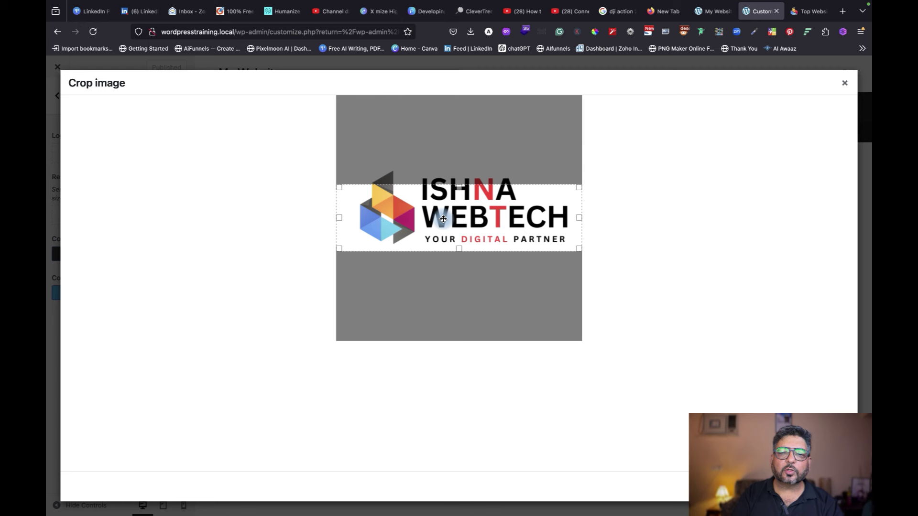
drag(460, 224, 460, 213)
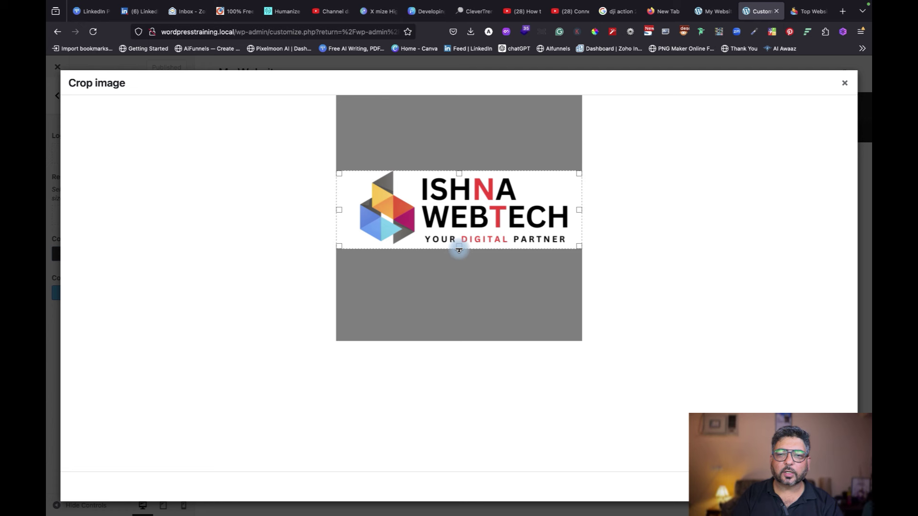
drag(339, 209, 354, 211)
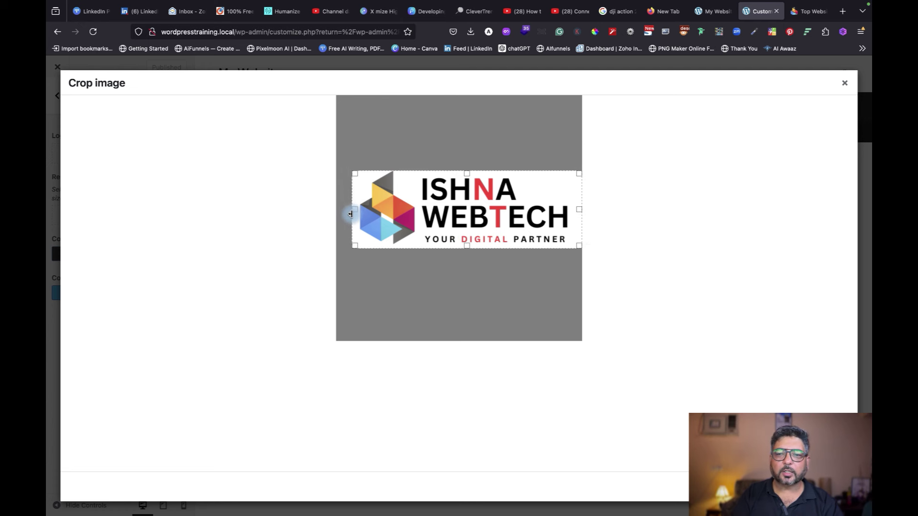
drag(581, 210, 576, 211)
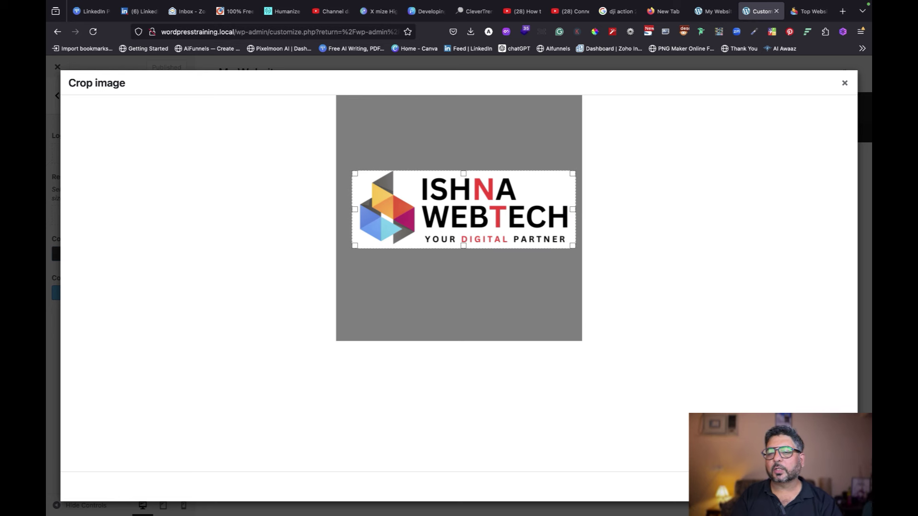
click(824, 487)
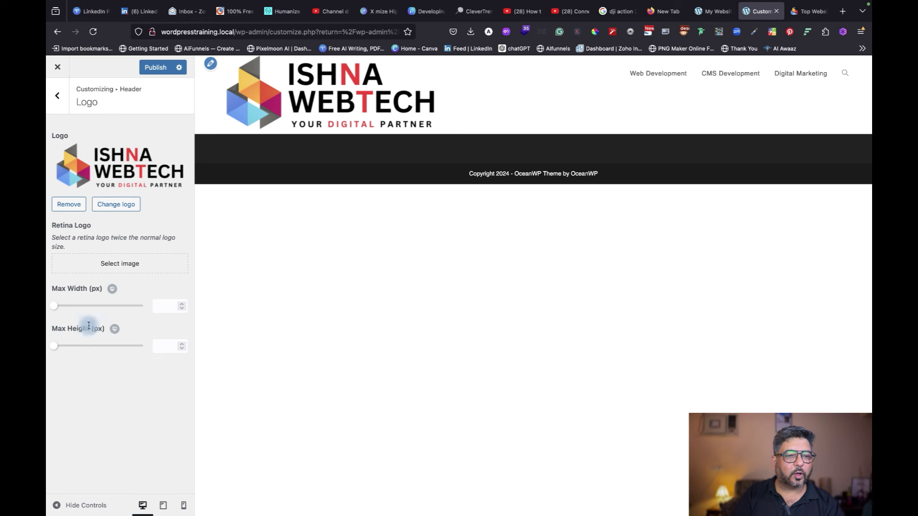
- Set the header logo's maximum width to 172 px and publish the change
click(56, 310)
drag(56, 310, 83, 316)
click(151, 70)
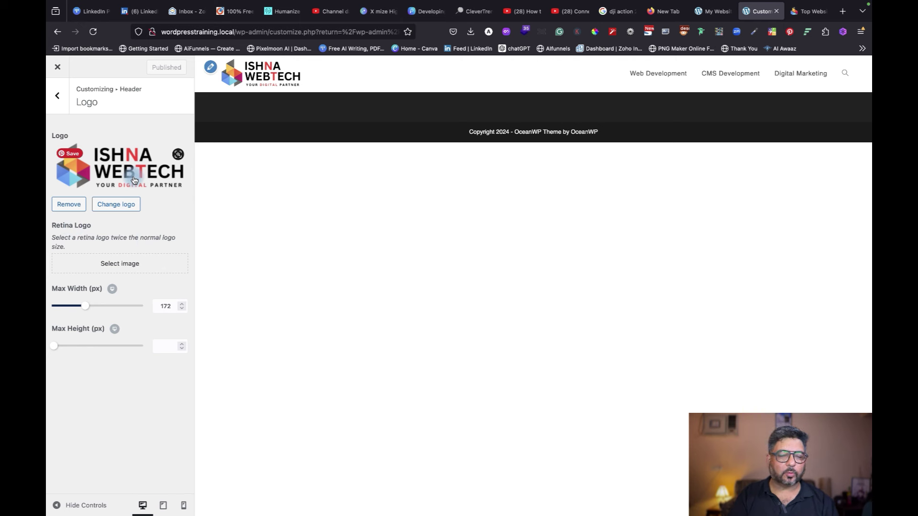
- Assign the cropped logo image, cropped-Black-Color.png, as the retina logo and publish the change
click(130, 266)
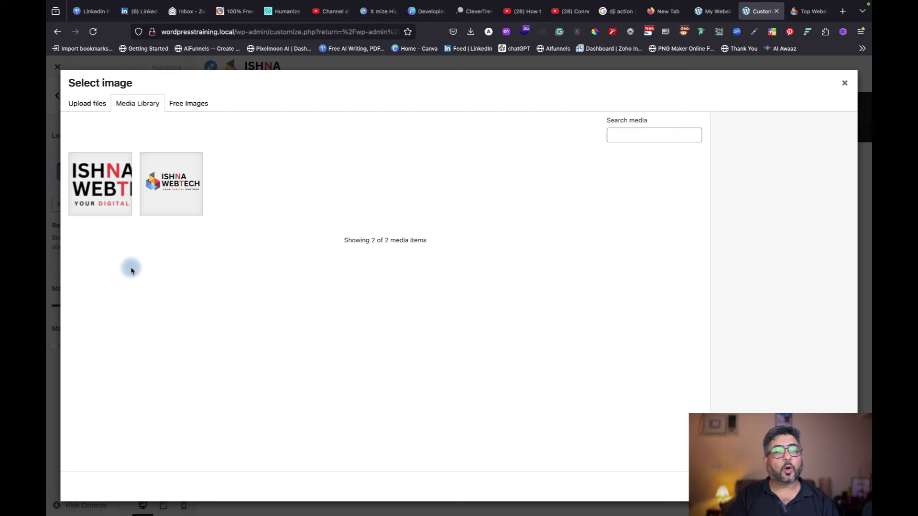
click(98, 201)
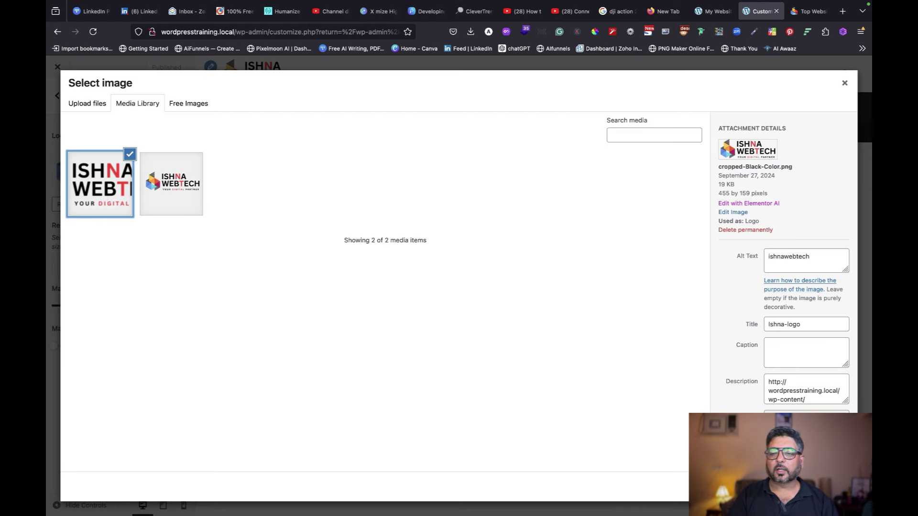
click(825, 486)
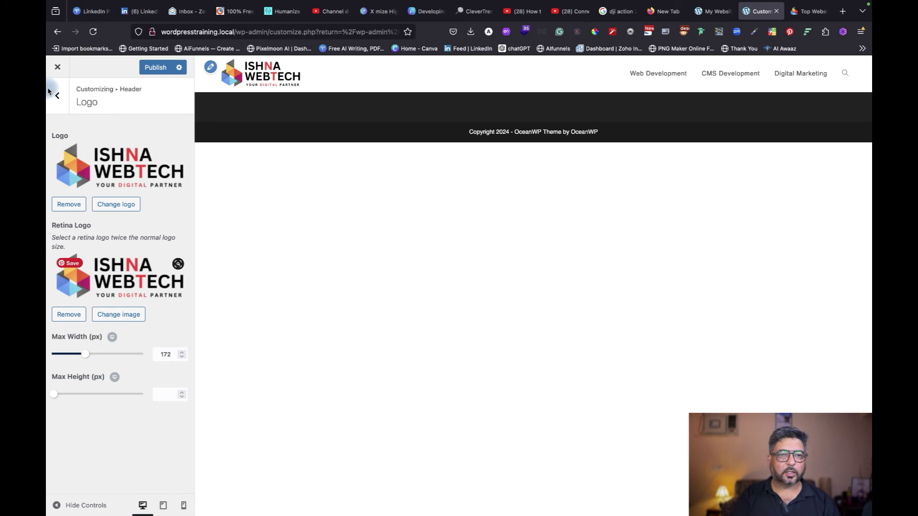
click(159, 70)
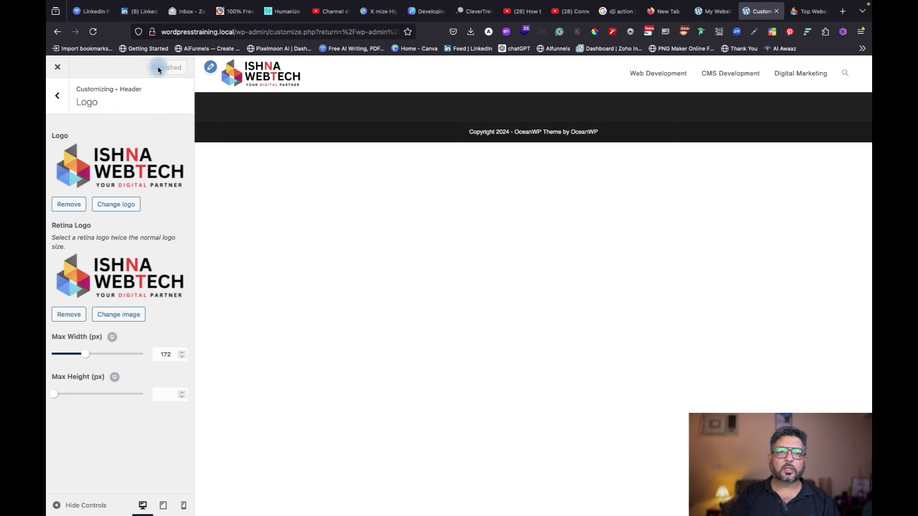
- Refresh the local site's front page and compare its header logo and menu with the reference site's header
click(712, 11)
click(93, 31)
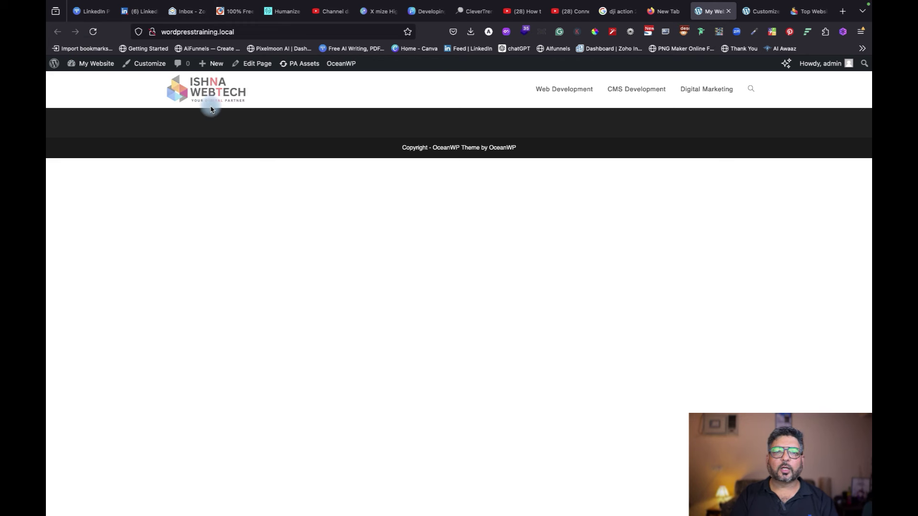
click(812, 12)
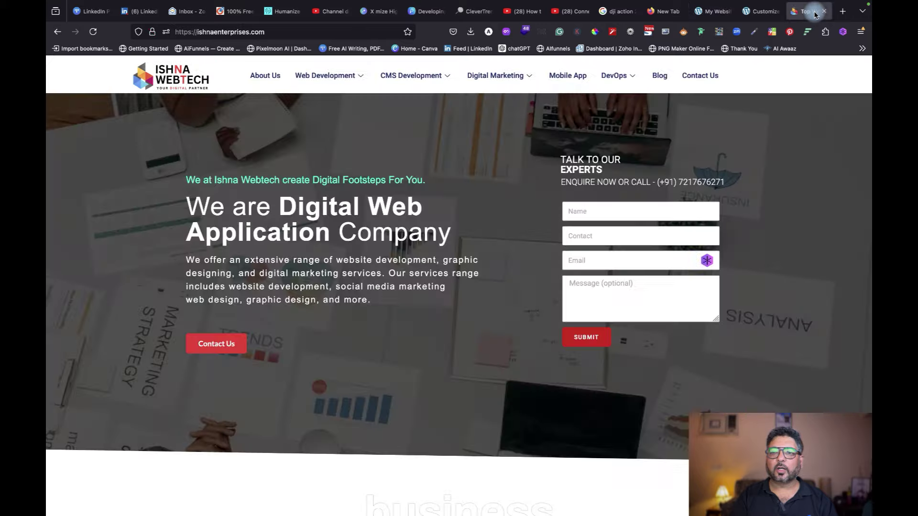
mouse_move(445, 88)
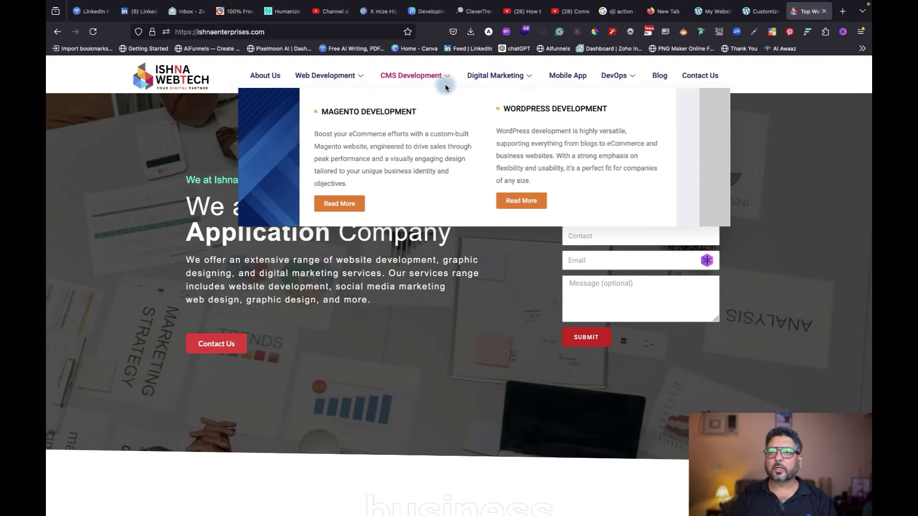
click(711, 11)
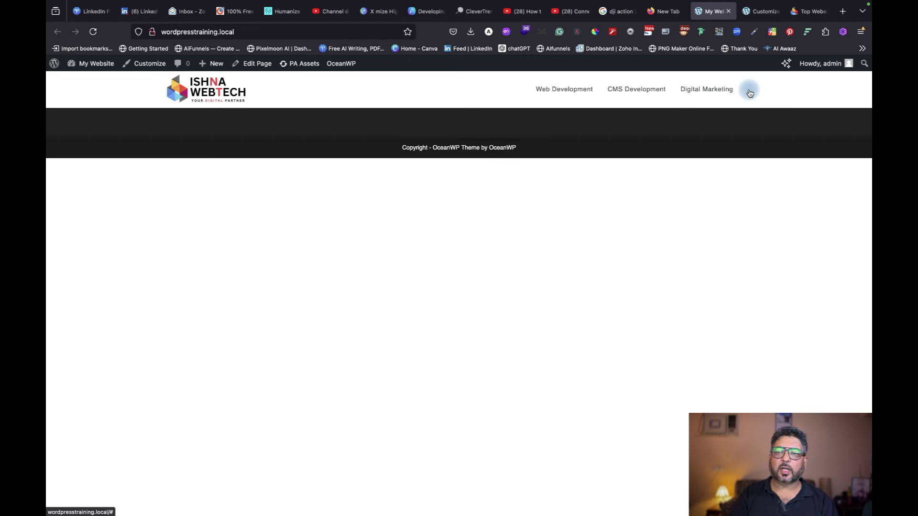
- Open the header's Menu settings in the Customizer and examine the options down to the search icon styles
click(753, 11)
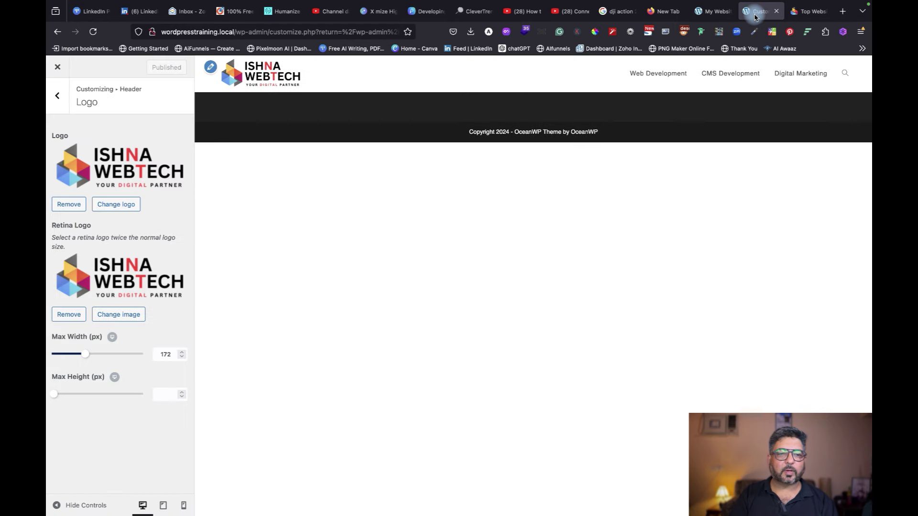
click(57, 95)
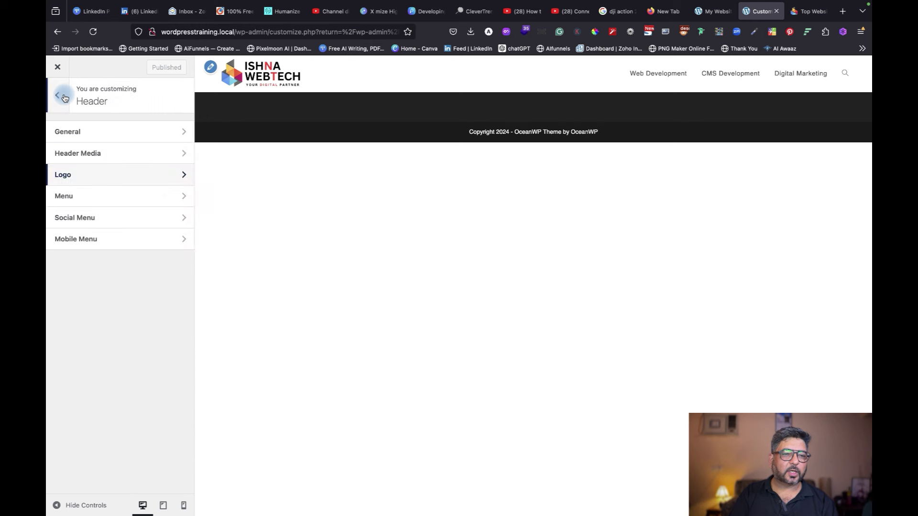
click(113, 196)
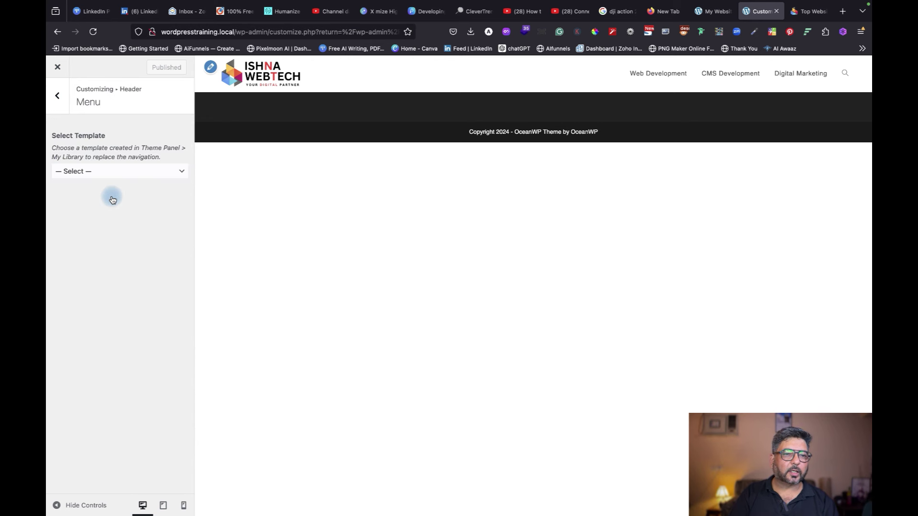
click(94, 176)
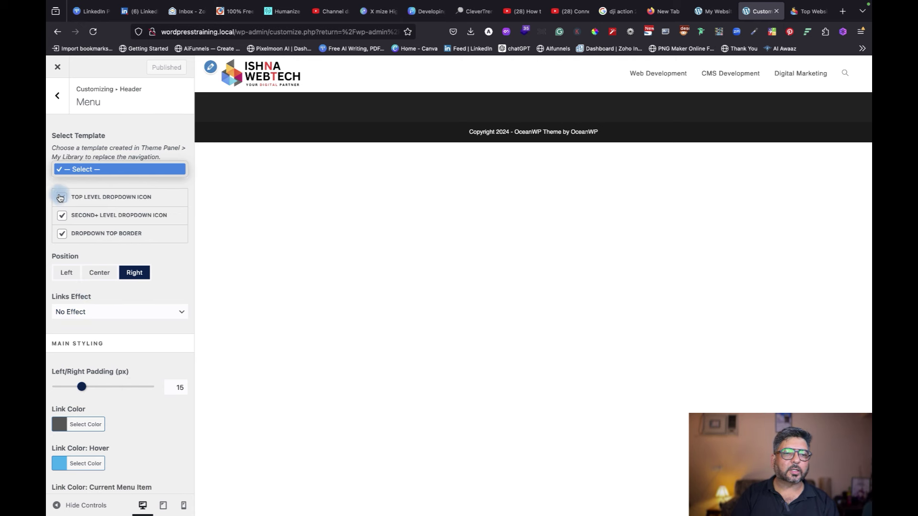
click(187, 219)
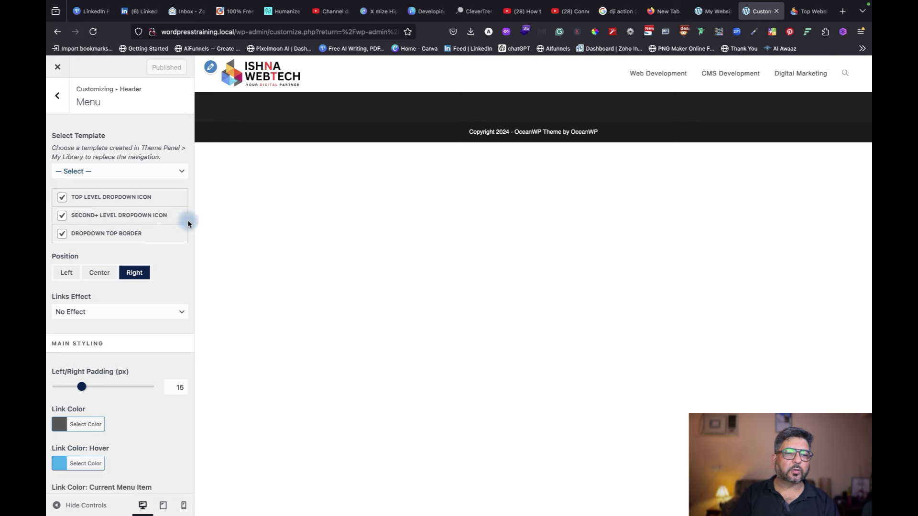
scroll(124, 373, down, 5)
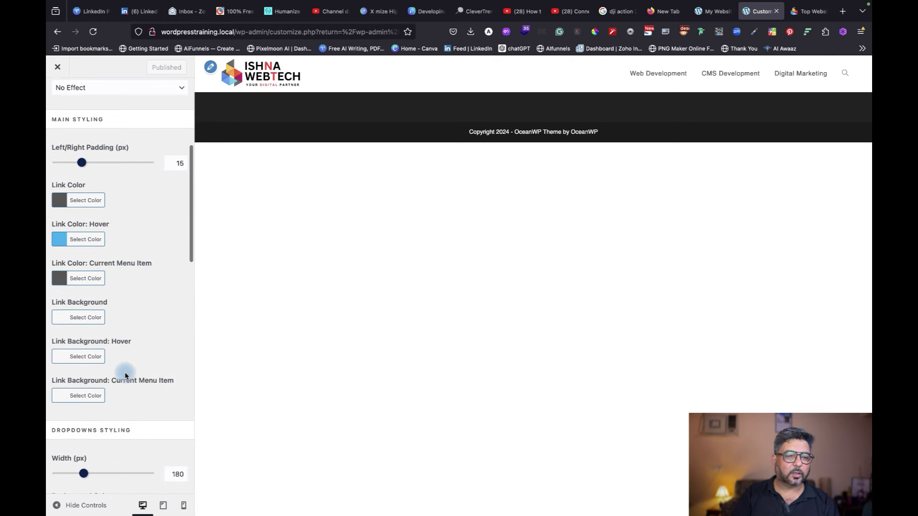
scroll(125, 376, down, 2)
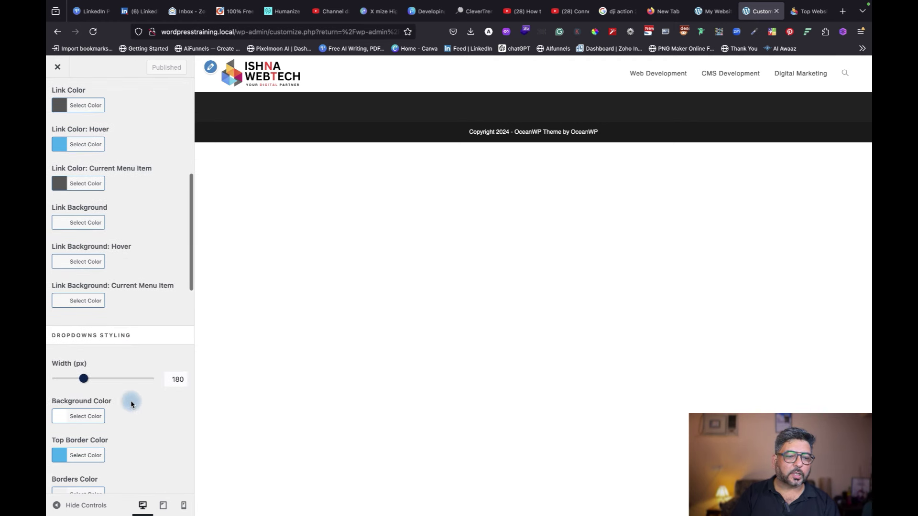
scroll(132, 404, down, 8)
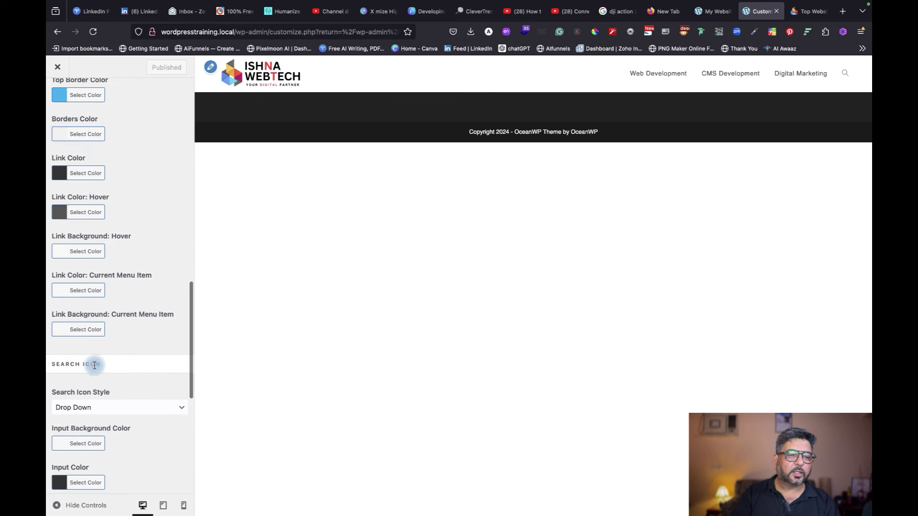
click(125, 406)
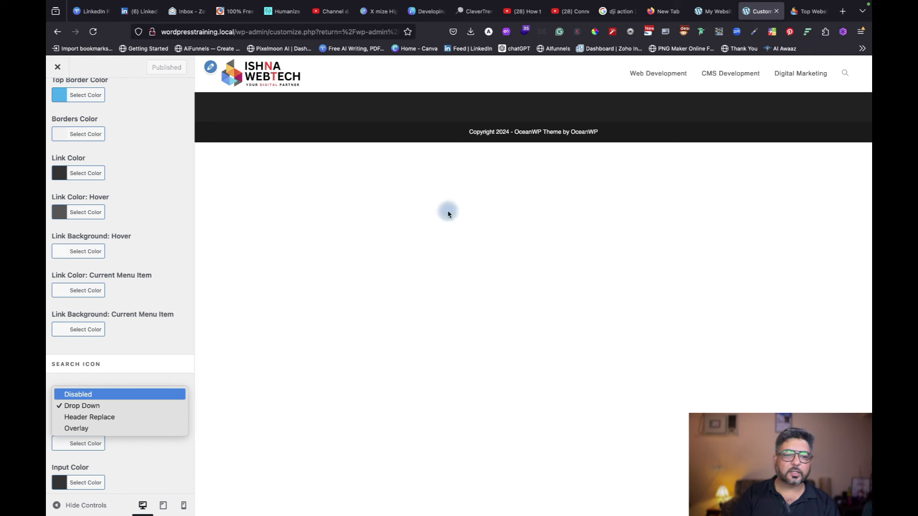
click(338, 339)
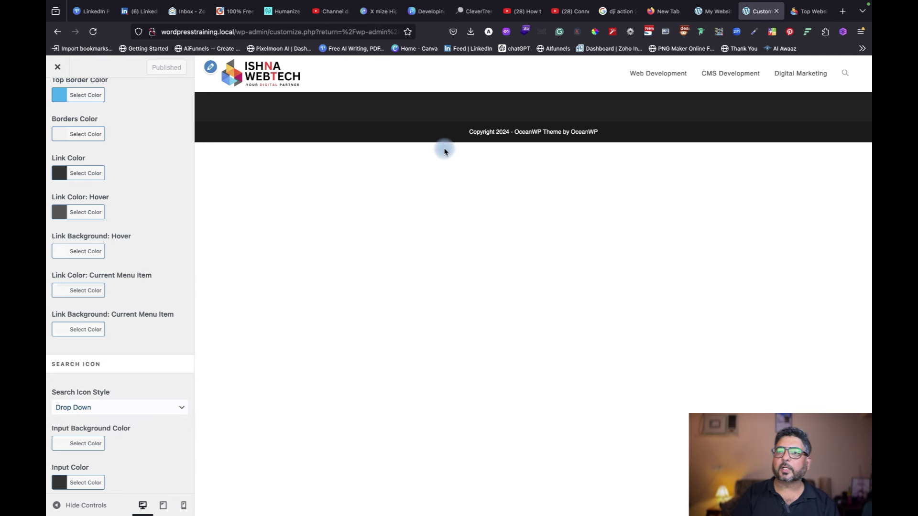
- Check how the header's search icon behaves on the local site's front page
click(712, 11)
click(750, 89)
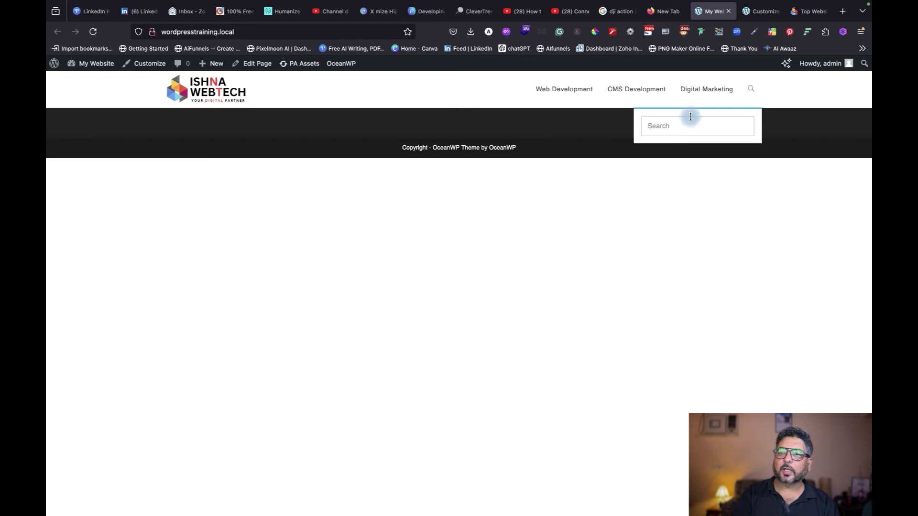
click(744, 213)
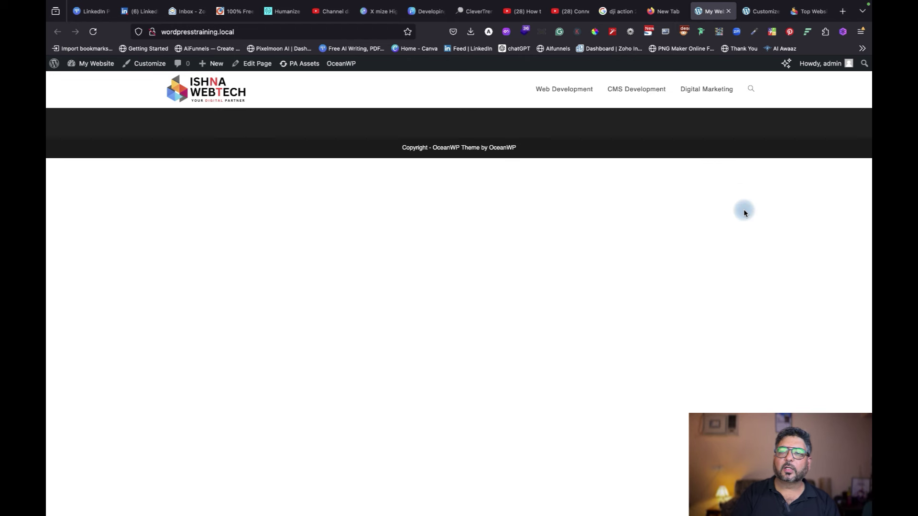
- Set the header menu's search icon style to Disabled in the Customizer and publish the change
click(752, 14)
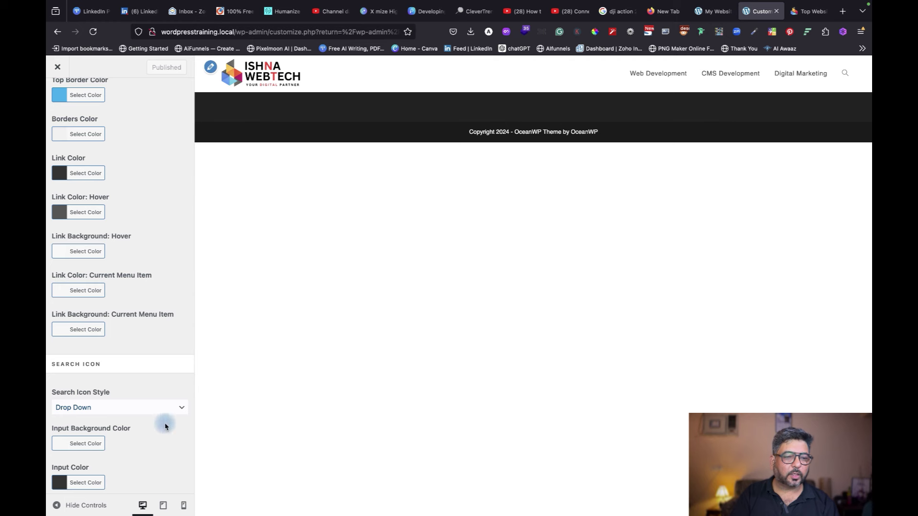
click(123, 406)
click(120, 394)
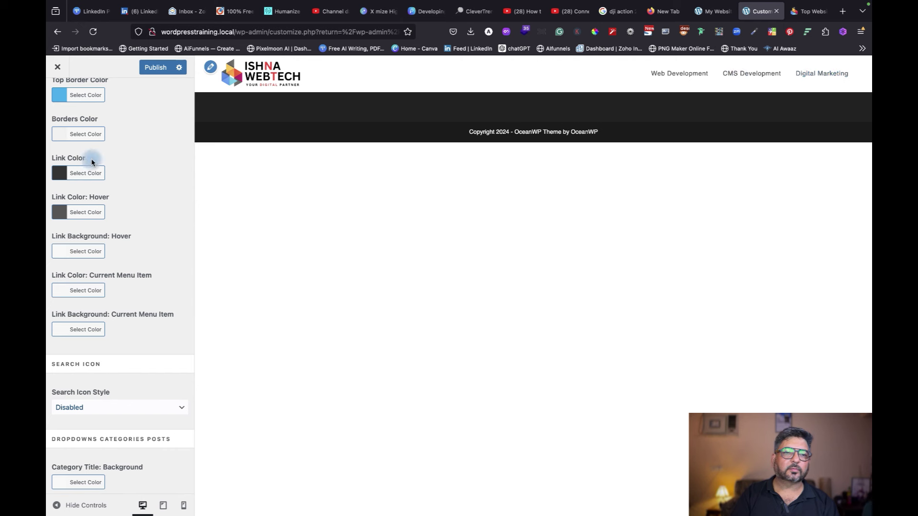
click(155, 68)
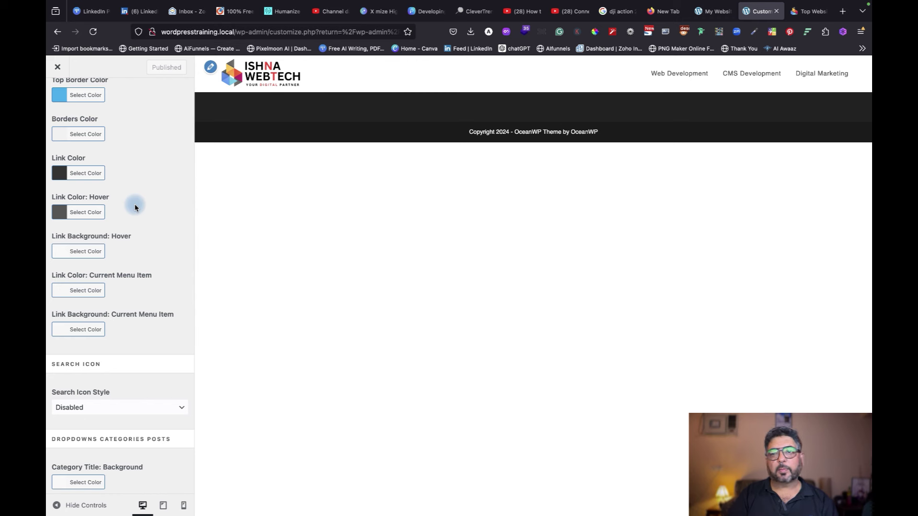
- Leave the Customizer and open the WordPress Menus page at the structure of the main menu
scroll(135, 207, up, 5)
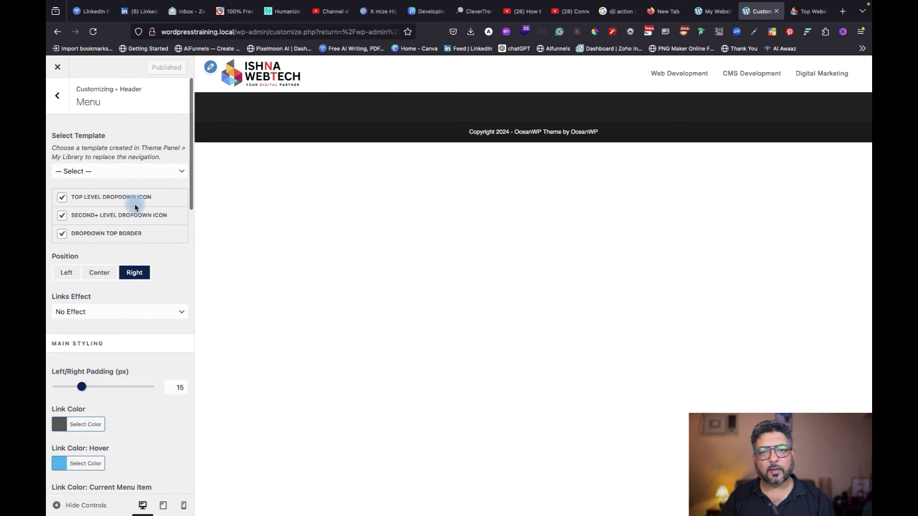
click(48, 108)
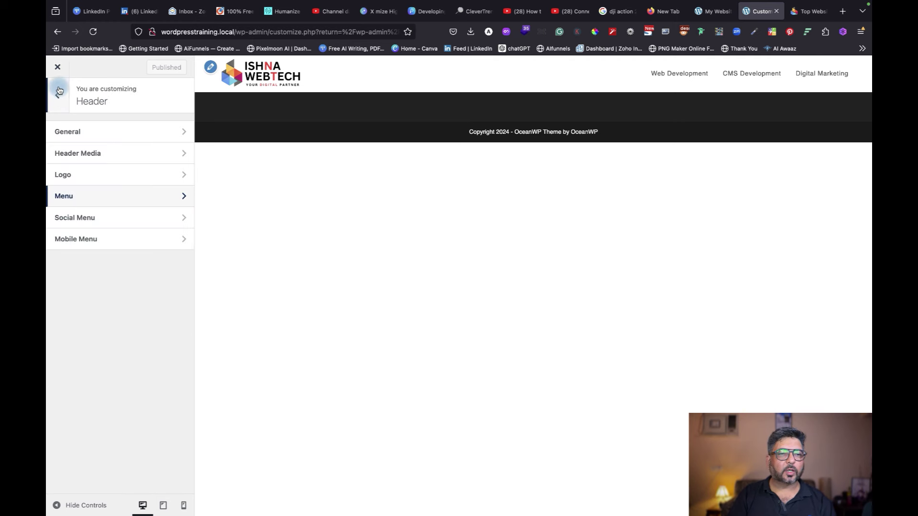
click(58, 70)
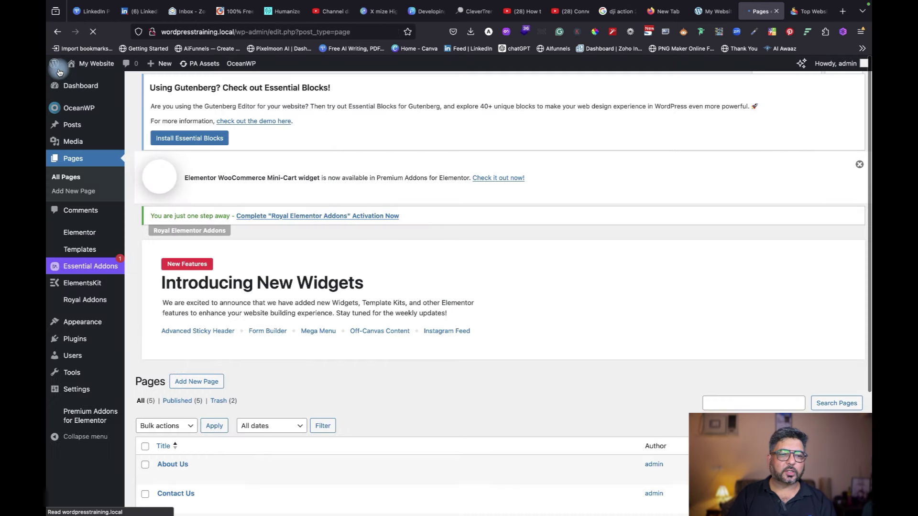
click(84, 194)
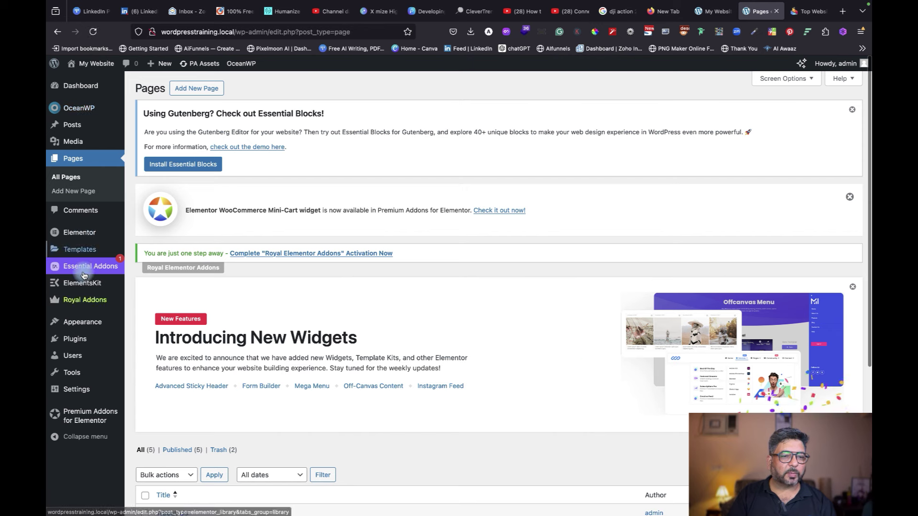
mouse_move(110, 321)
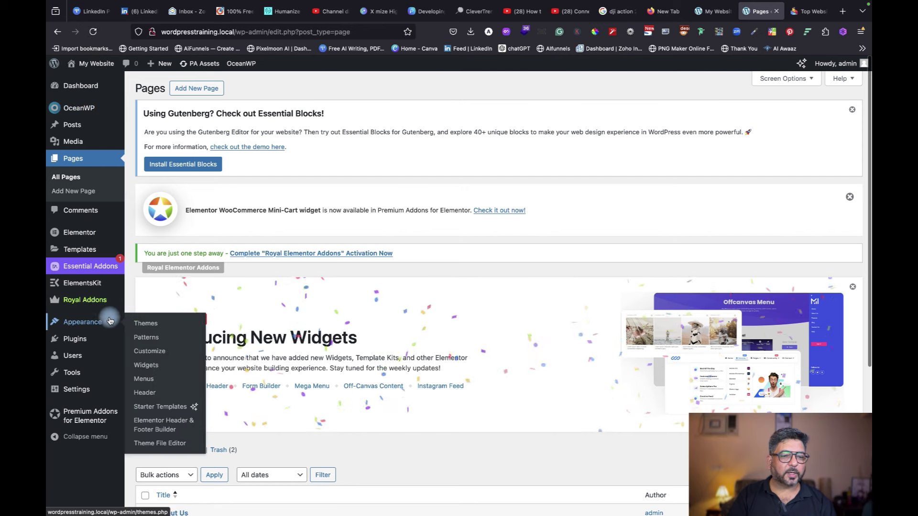
click(144, 380)
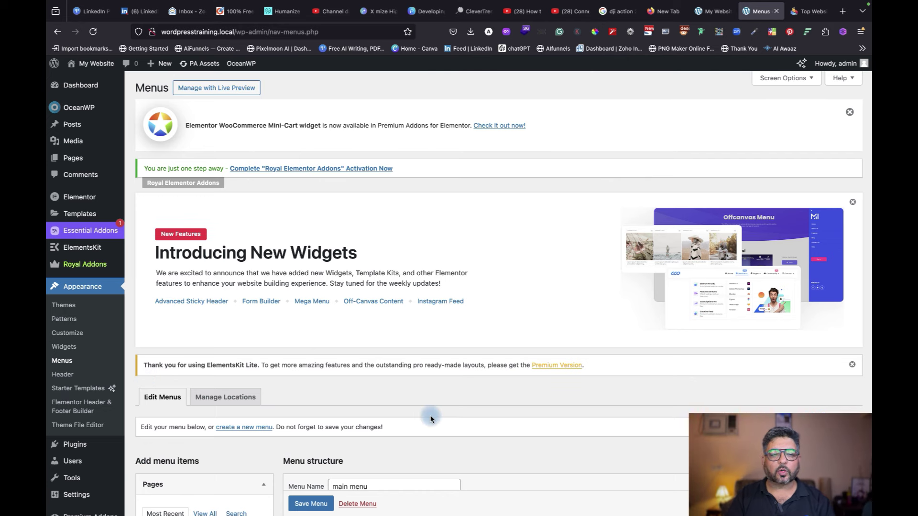
scroll(426, 417, down, 5)
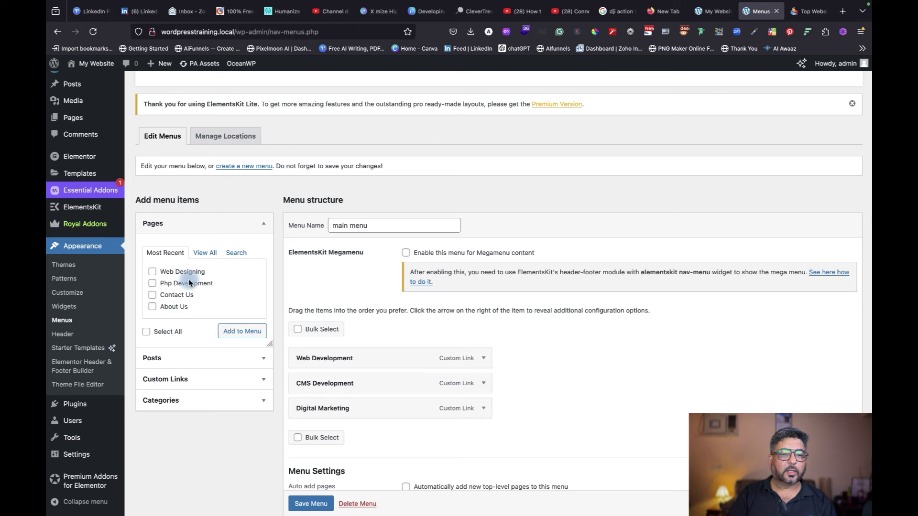
- Add all site pages to the main menu: Home Page, About Us, Contact Us, Php Development and Web Designing
click(212, 254)
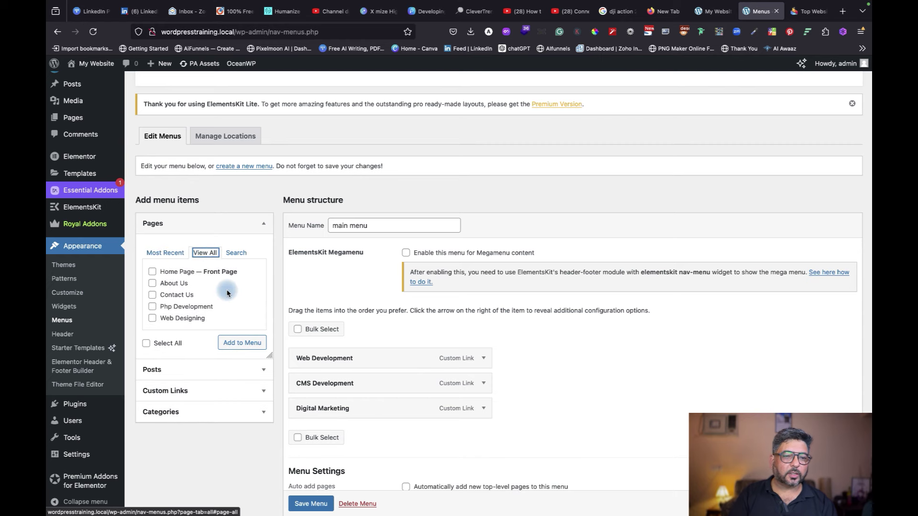
scroll(228, 294, down, 3)
scroll(227, 295, up, 2)
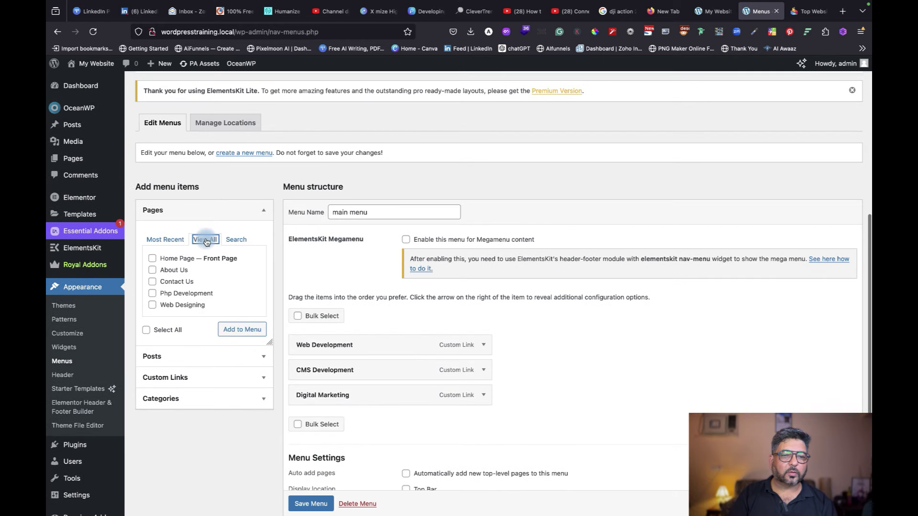
scroll(187, 292, down, 2)
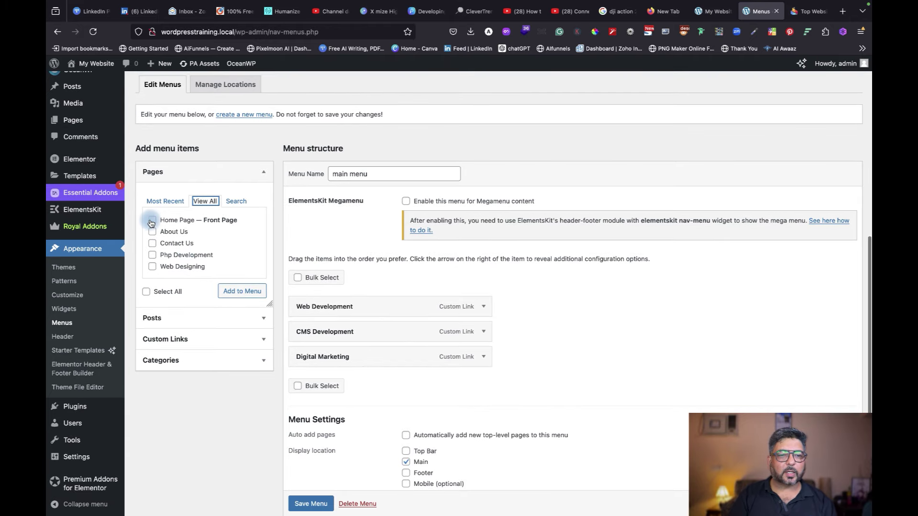
click(146, 293)
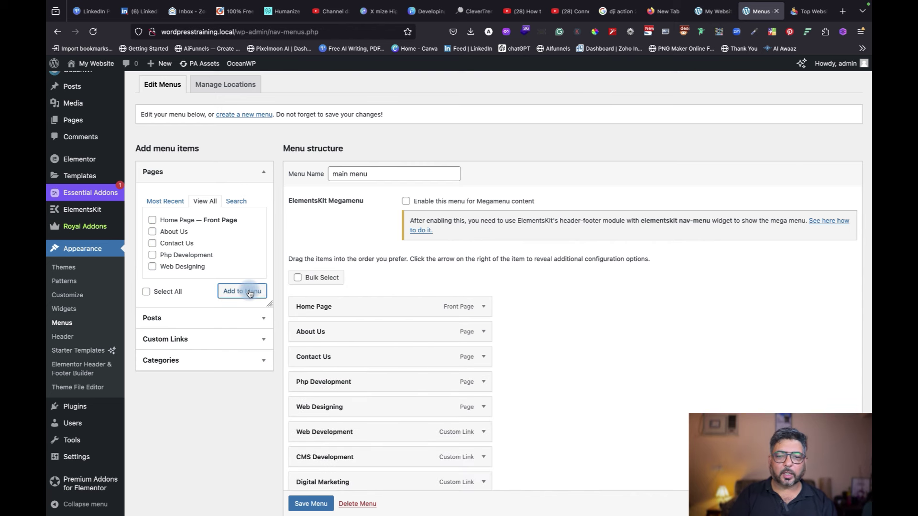
- Move Contact Us to the end of the main menu, below Digital Marketing
scroll(668, 366, down, 2)
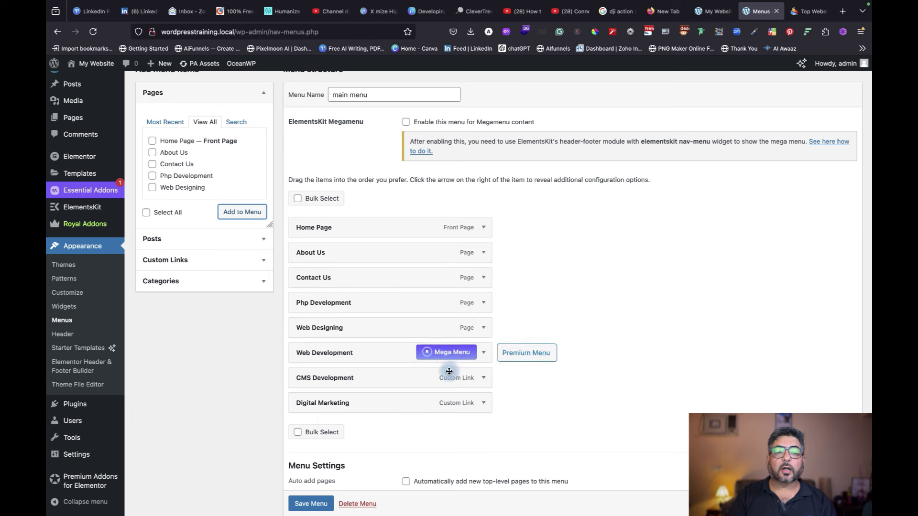
scroll(617, 313, down, 1)
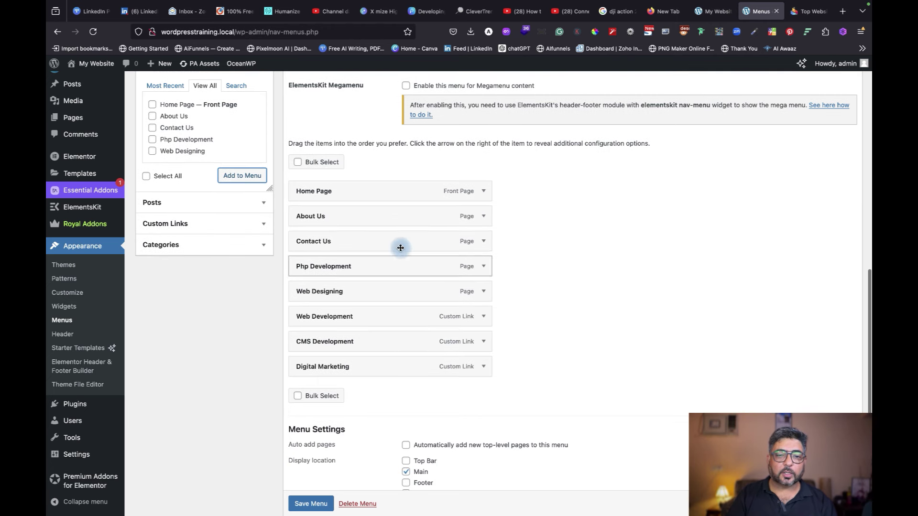
drag(398, 244, 397, 373)
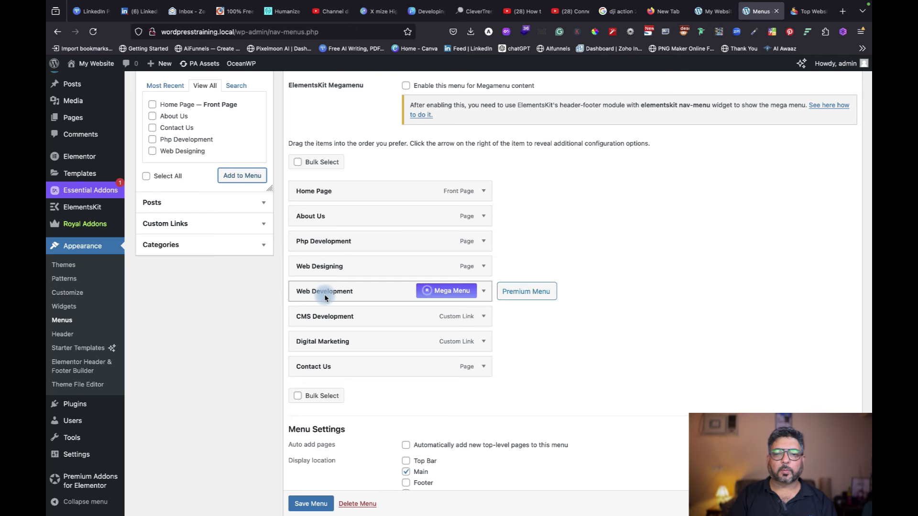
- Nest Php Development and Web Designing as sub items under Web Development and save the main menu
click(719, 12)
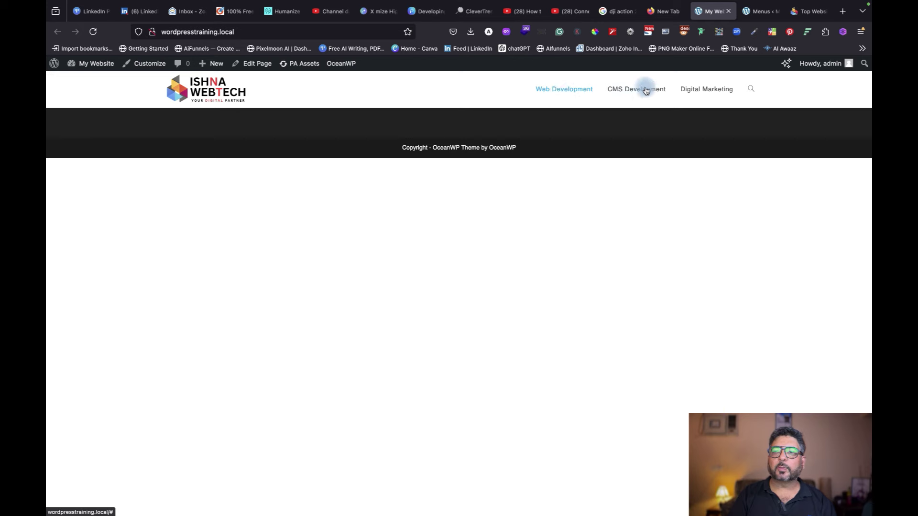
click(758, 11)
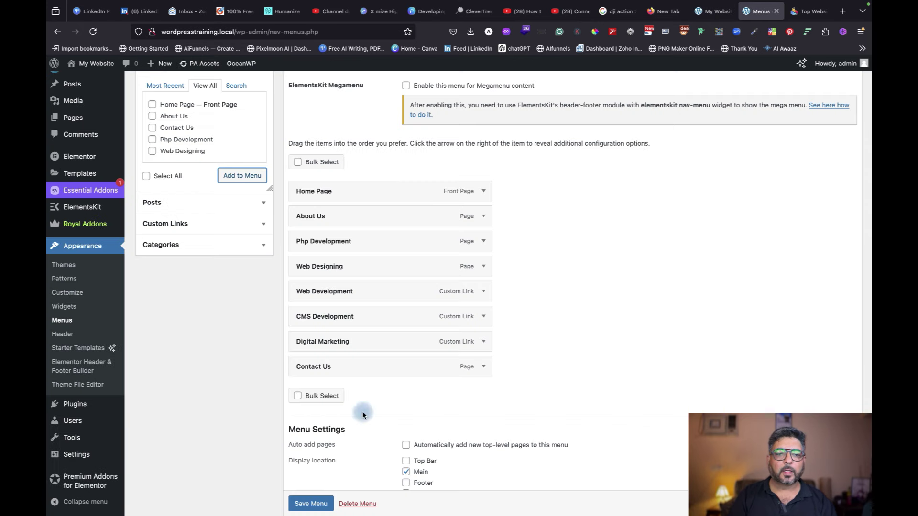
mouse_move(355, 290)
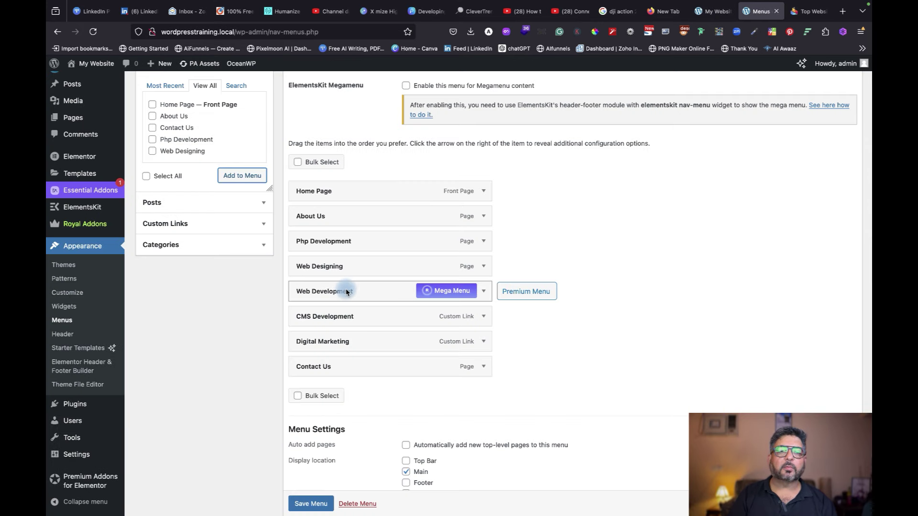
drag(335, 243, 352, 293)
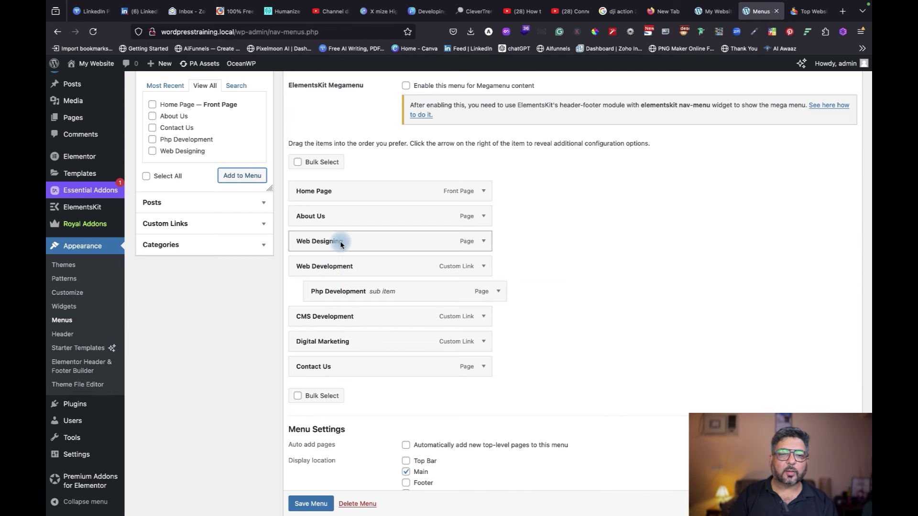
drag(340, 241, 358, 292)
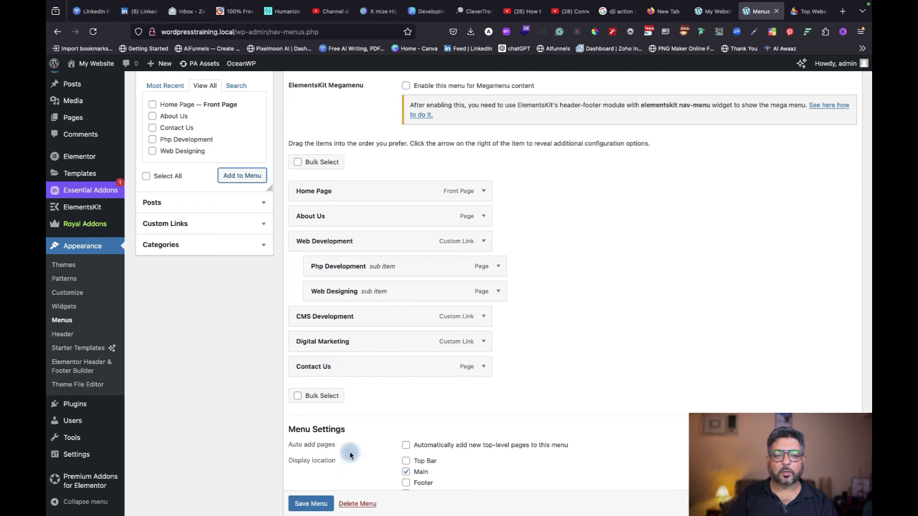
click(308, 504)
click(307, 504)
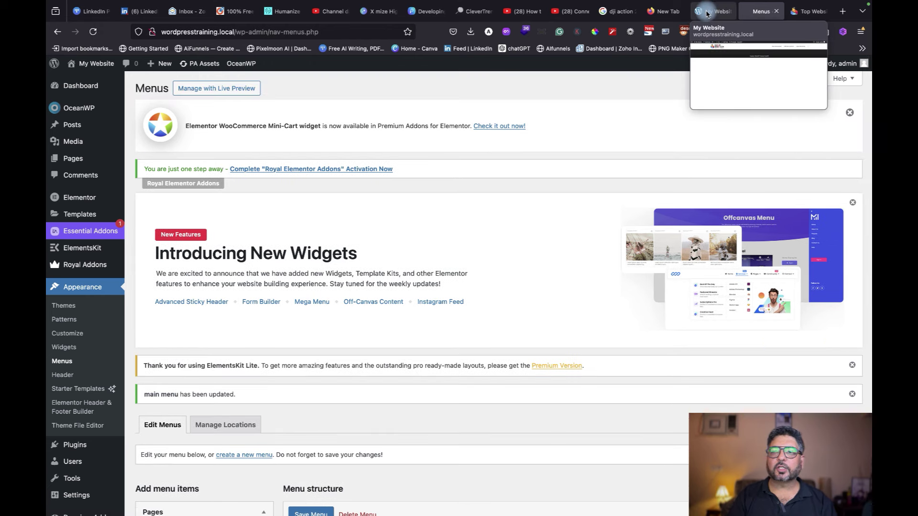
- Refresh the local site's front page and check the header menu and the Web Development submenu
click(706, 12)
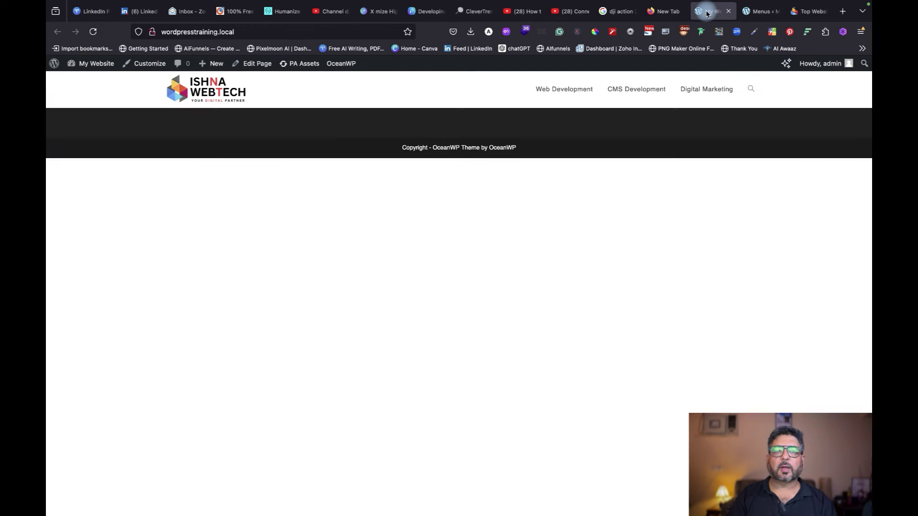
click(93, 31)
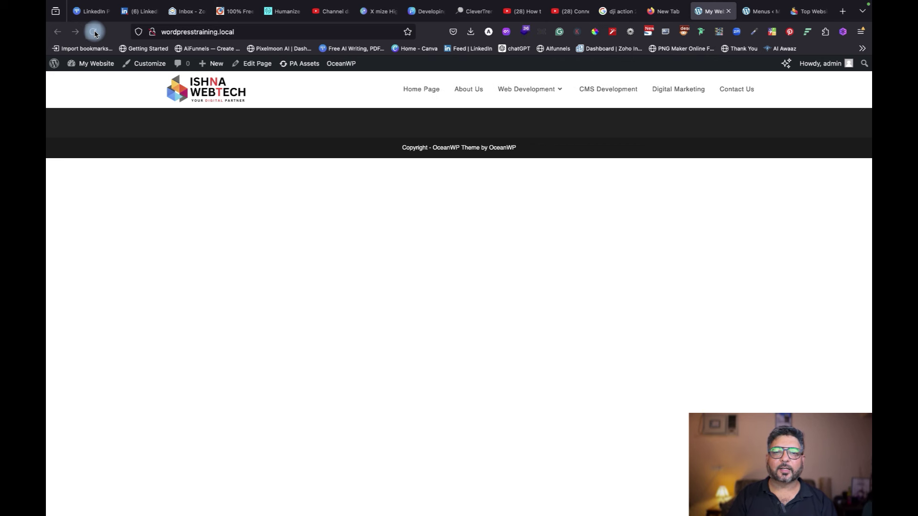
mouse_move(530, 90)
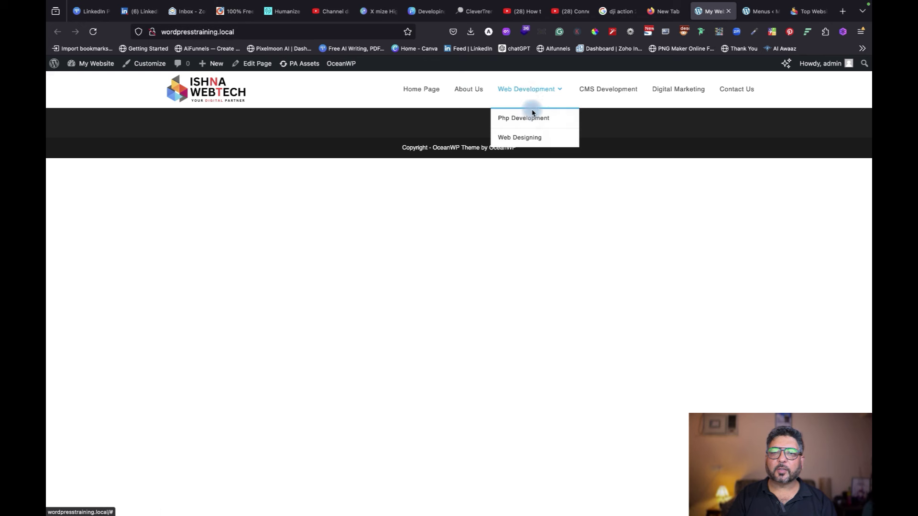